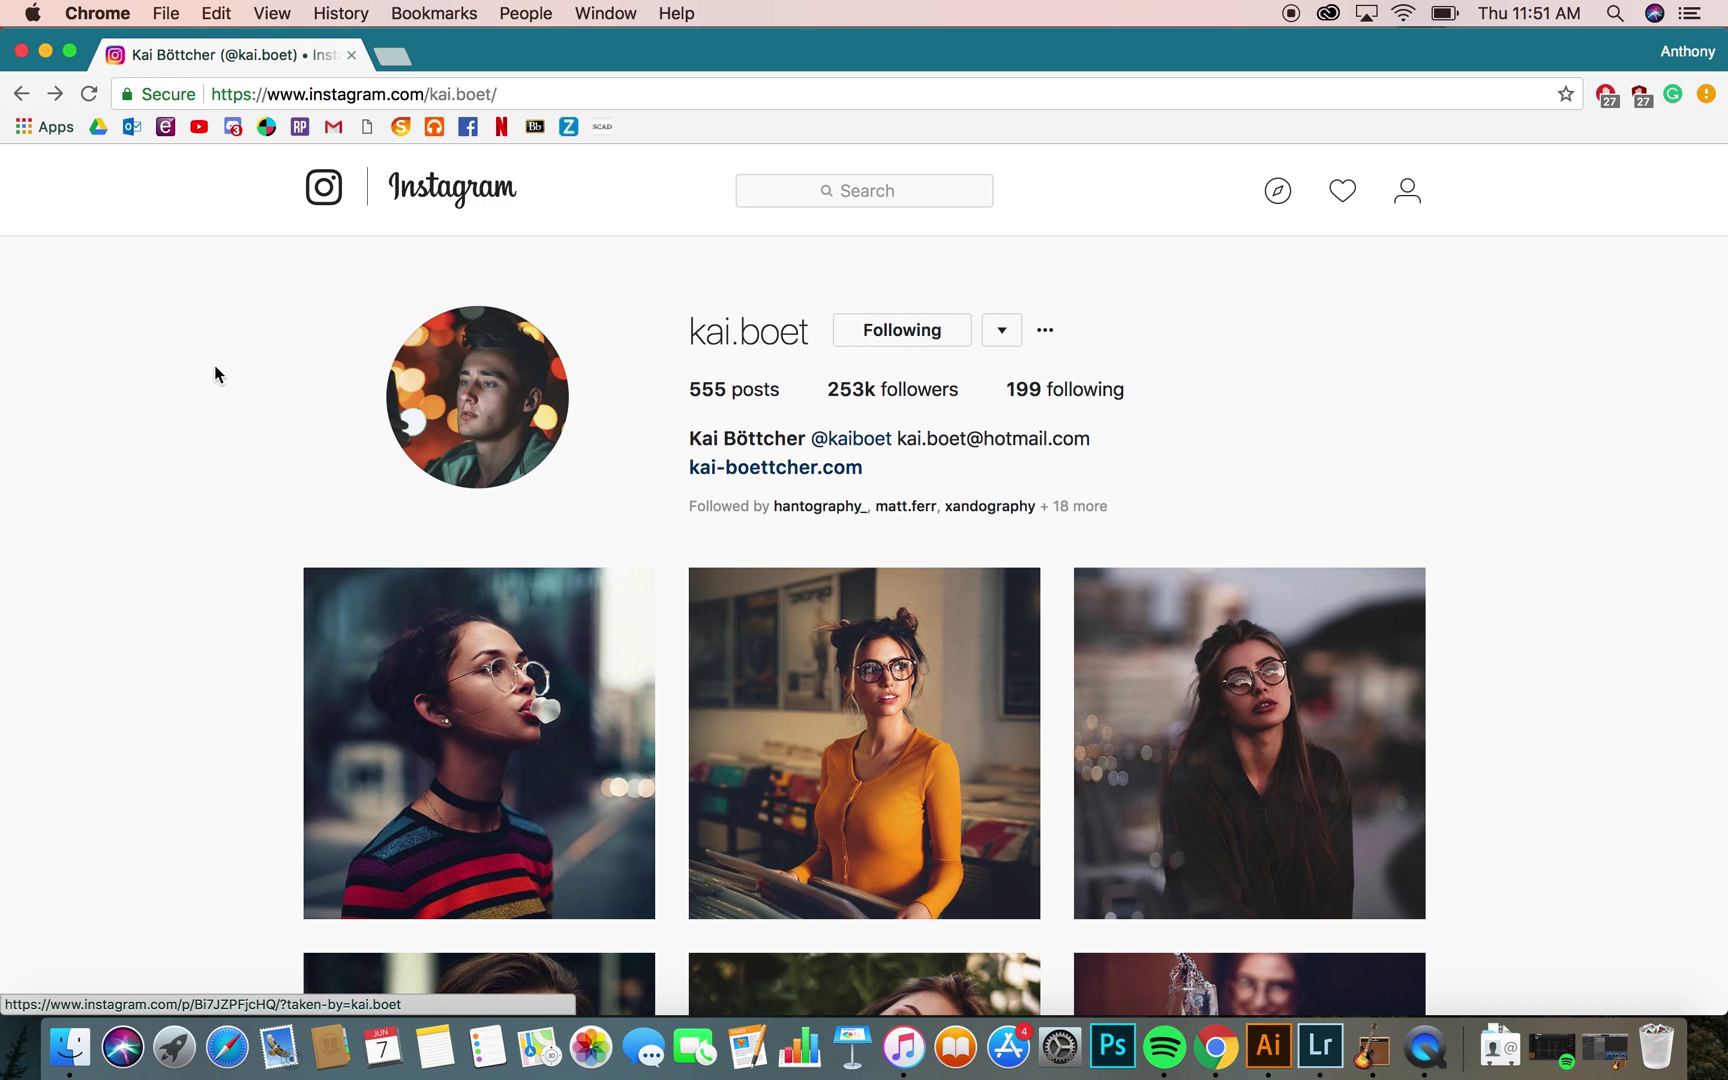
Step: Scroll the reference Instagram profile and open the sunset field portrait post
scroll(215, 370, "down", 5)
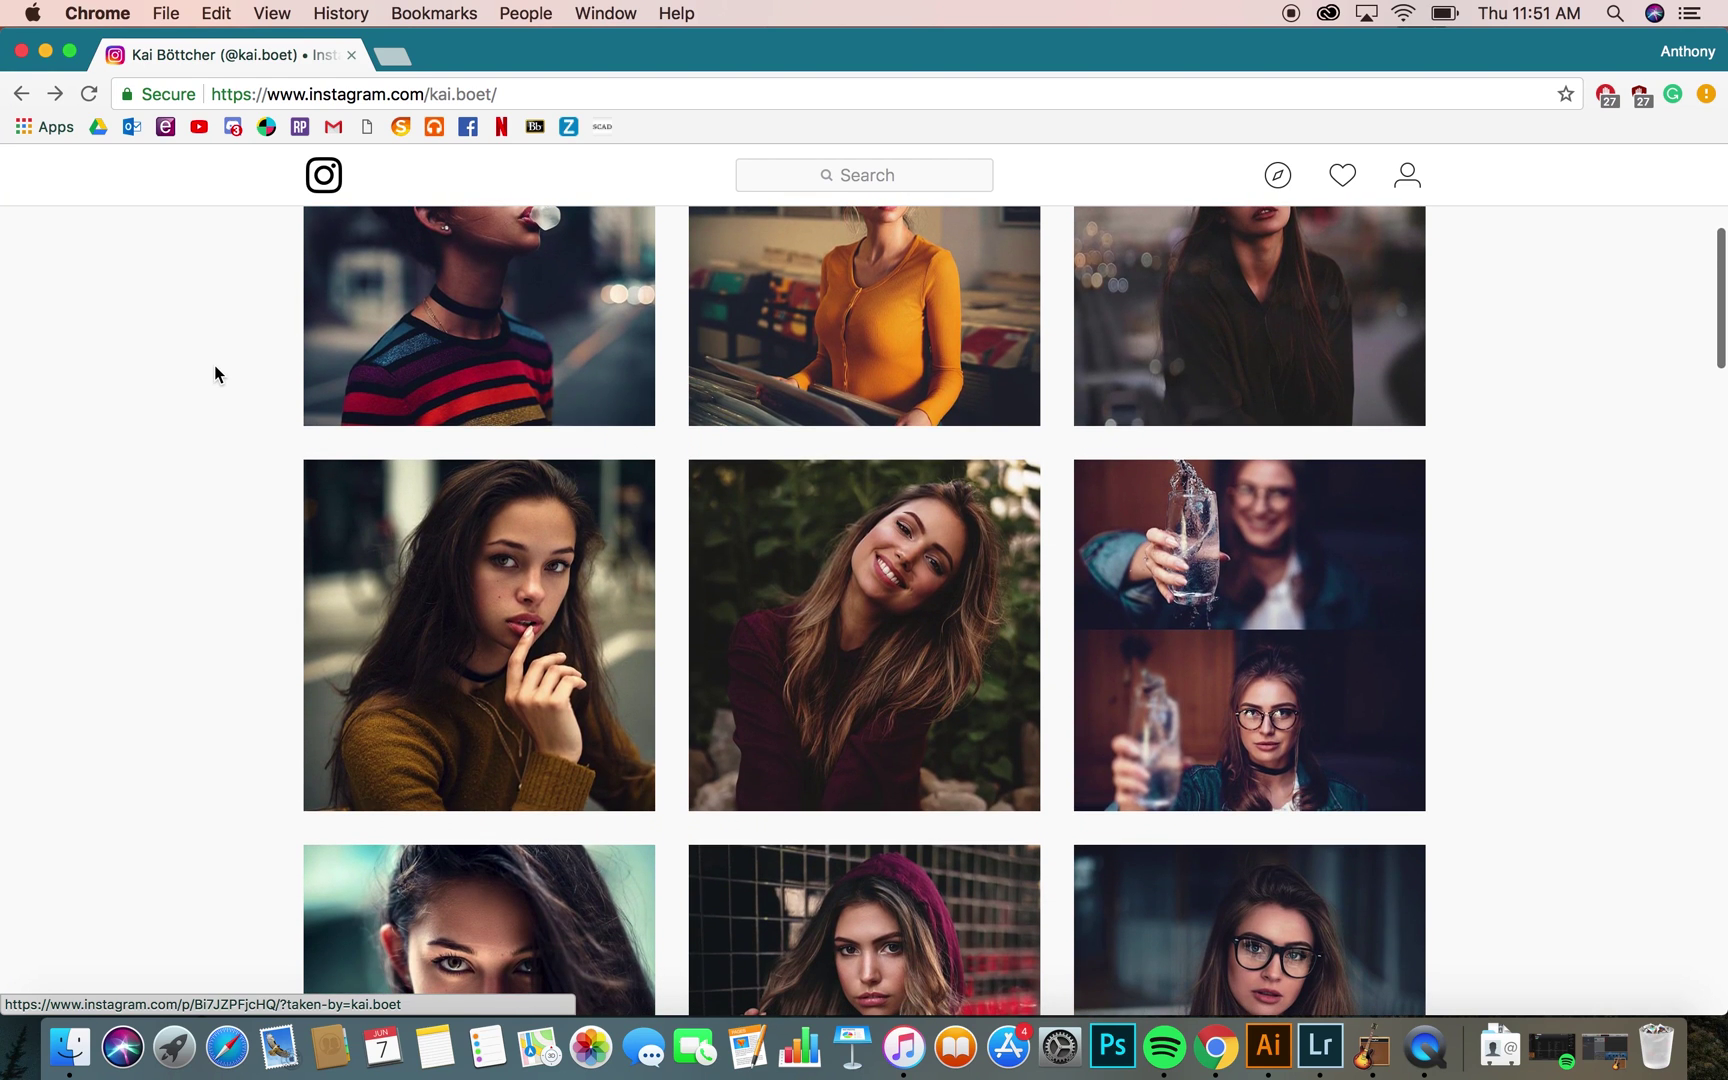
scroll(215, 370, "down", 2)
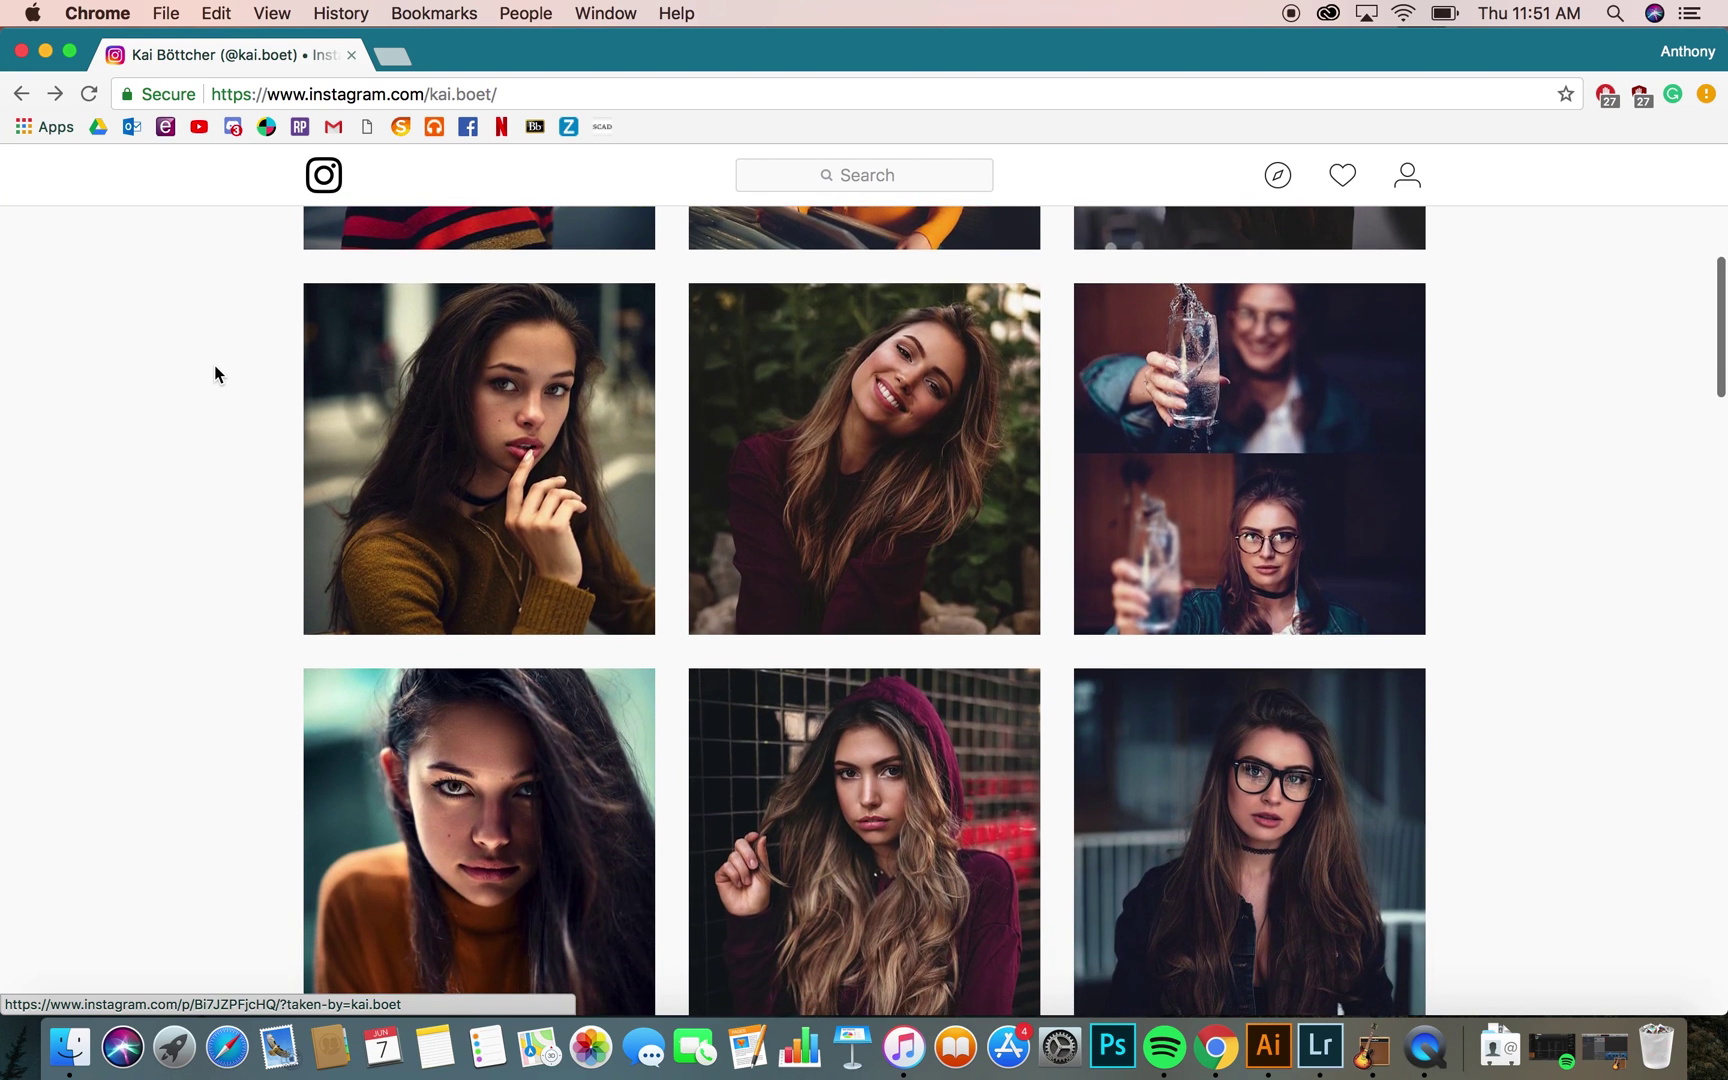
scroll(215, 370, "down", 10)
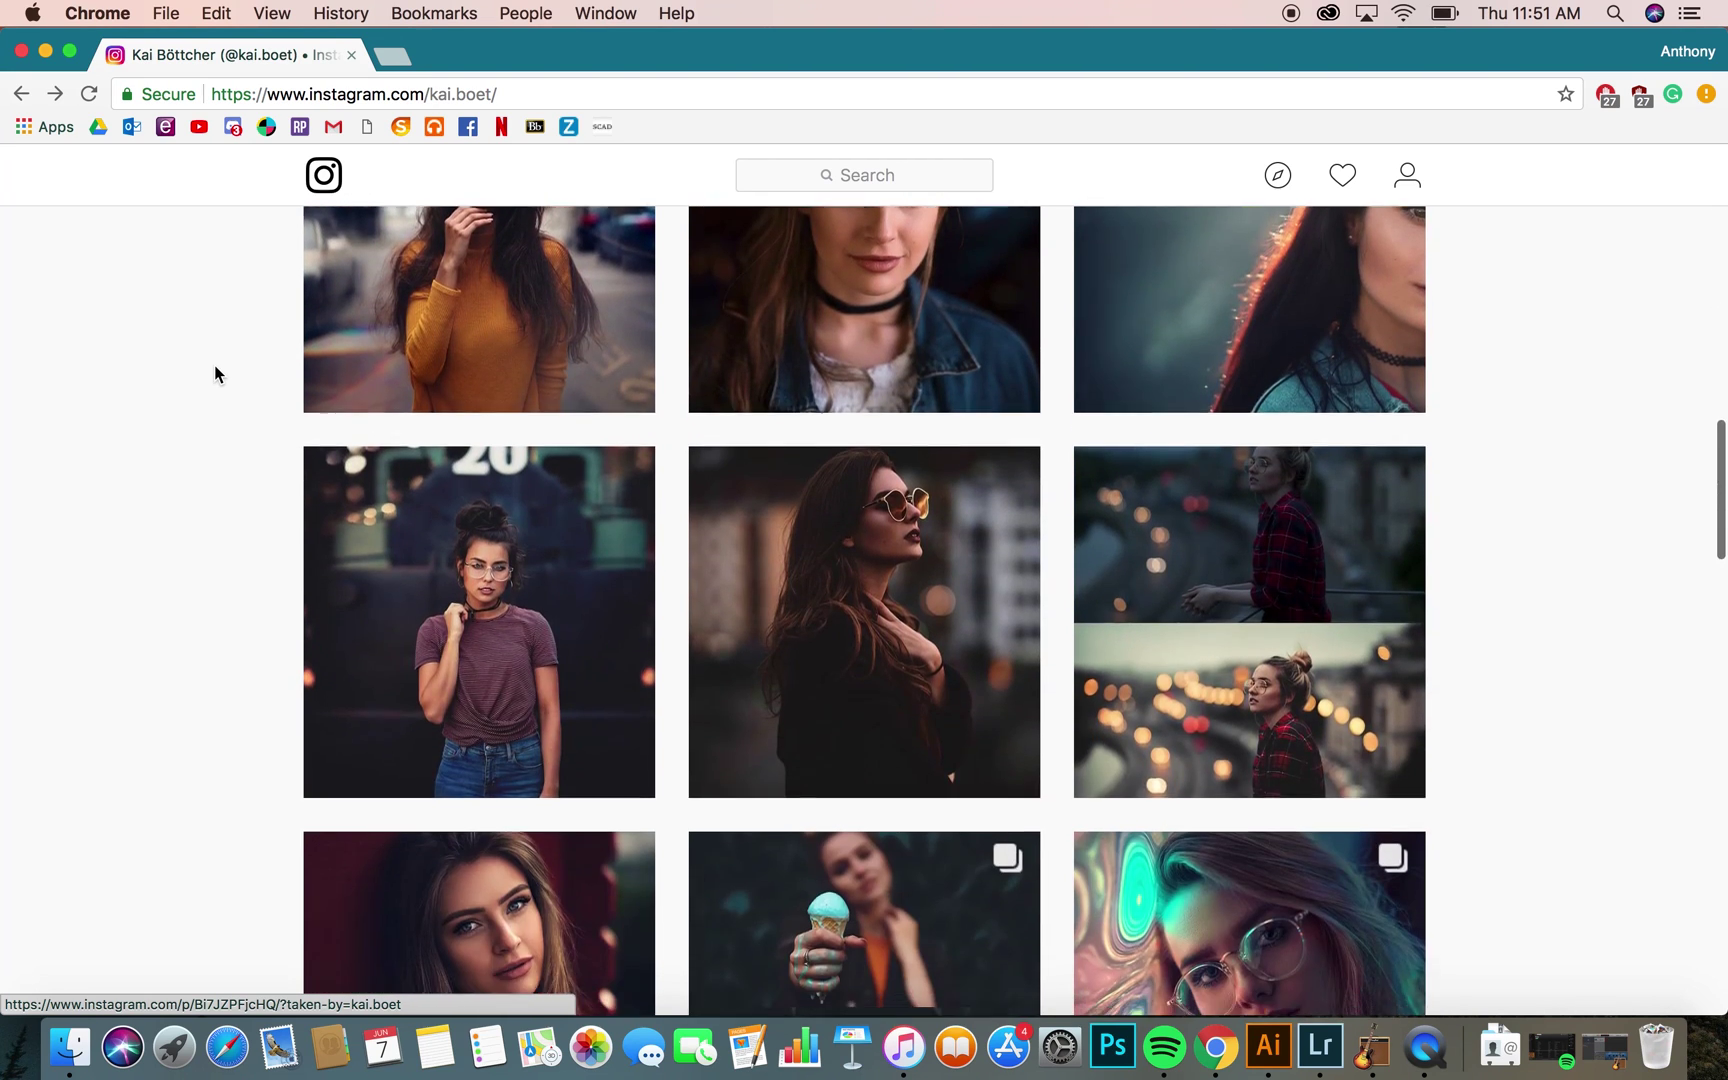
scroll(215, 370, "down", 4)
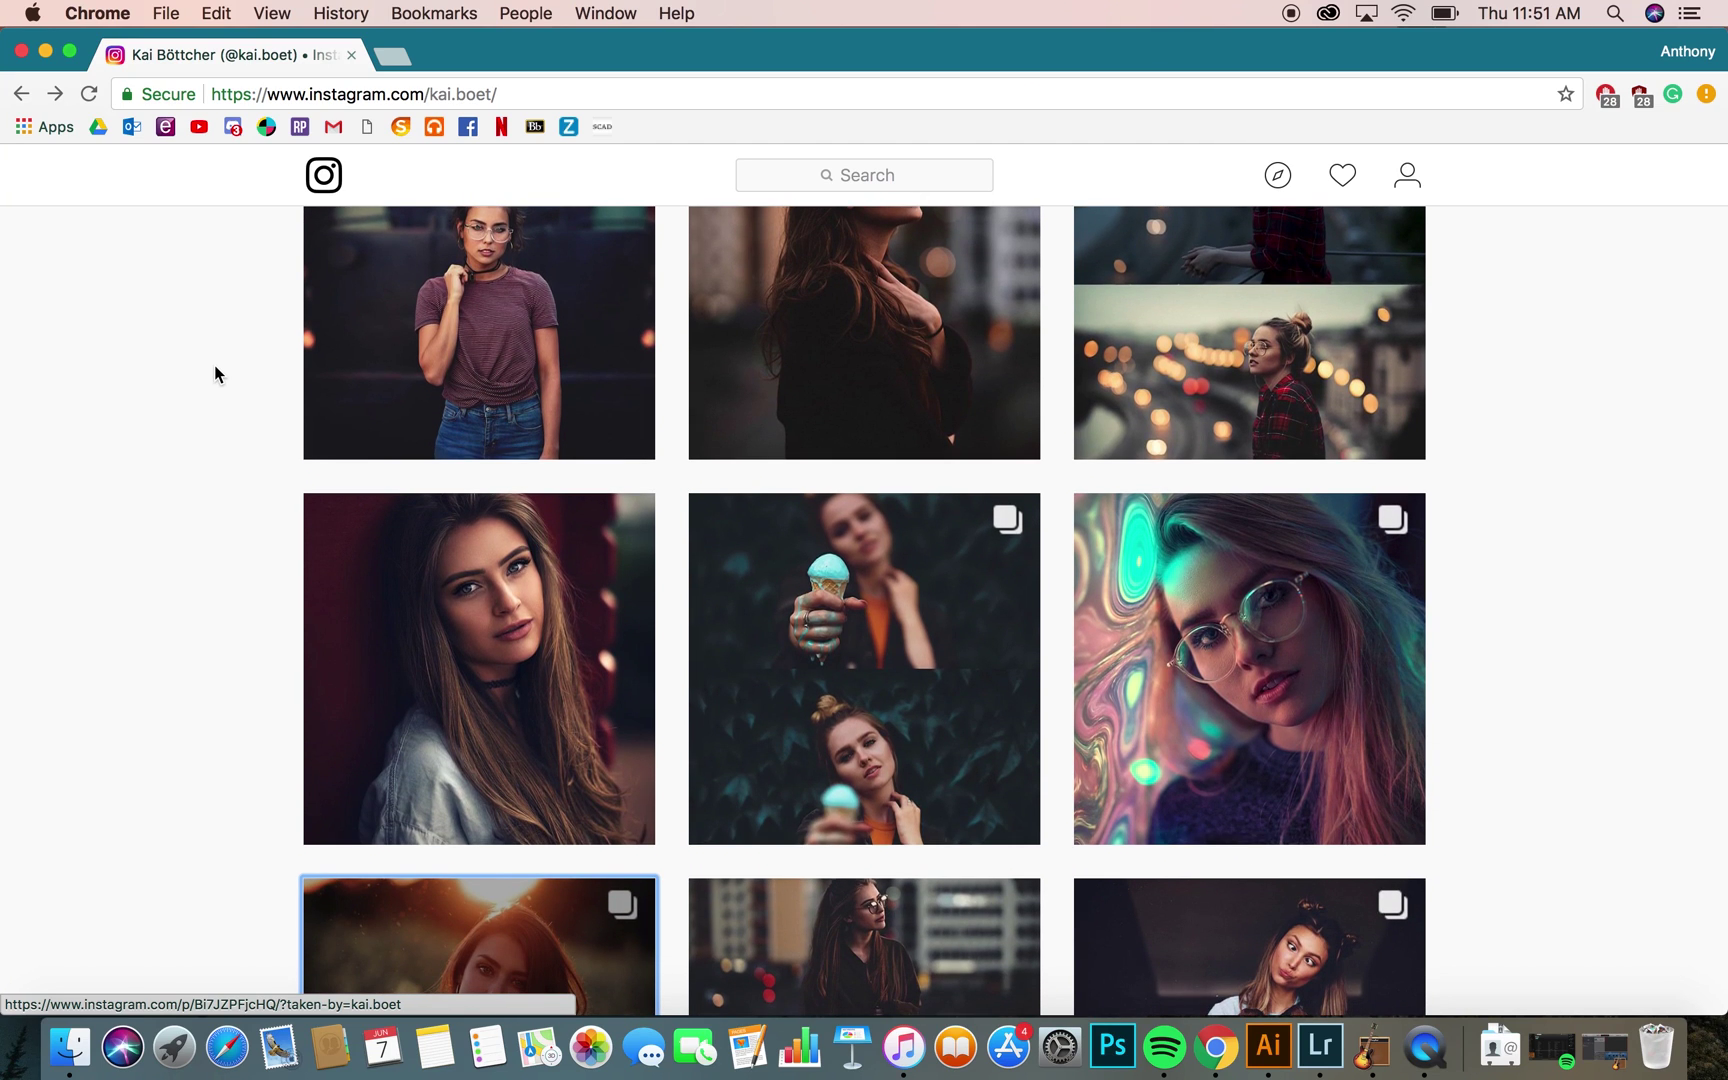
scroll(215, 364, "up", 2)
scroll(215, 364, "down", 6)
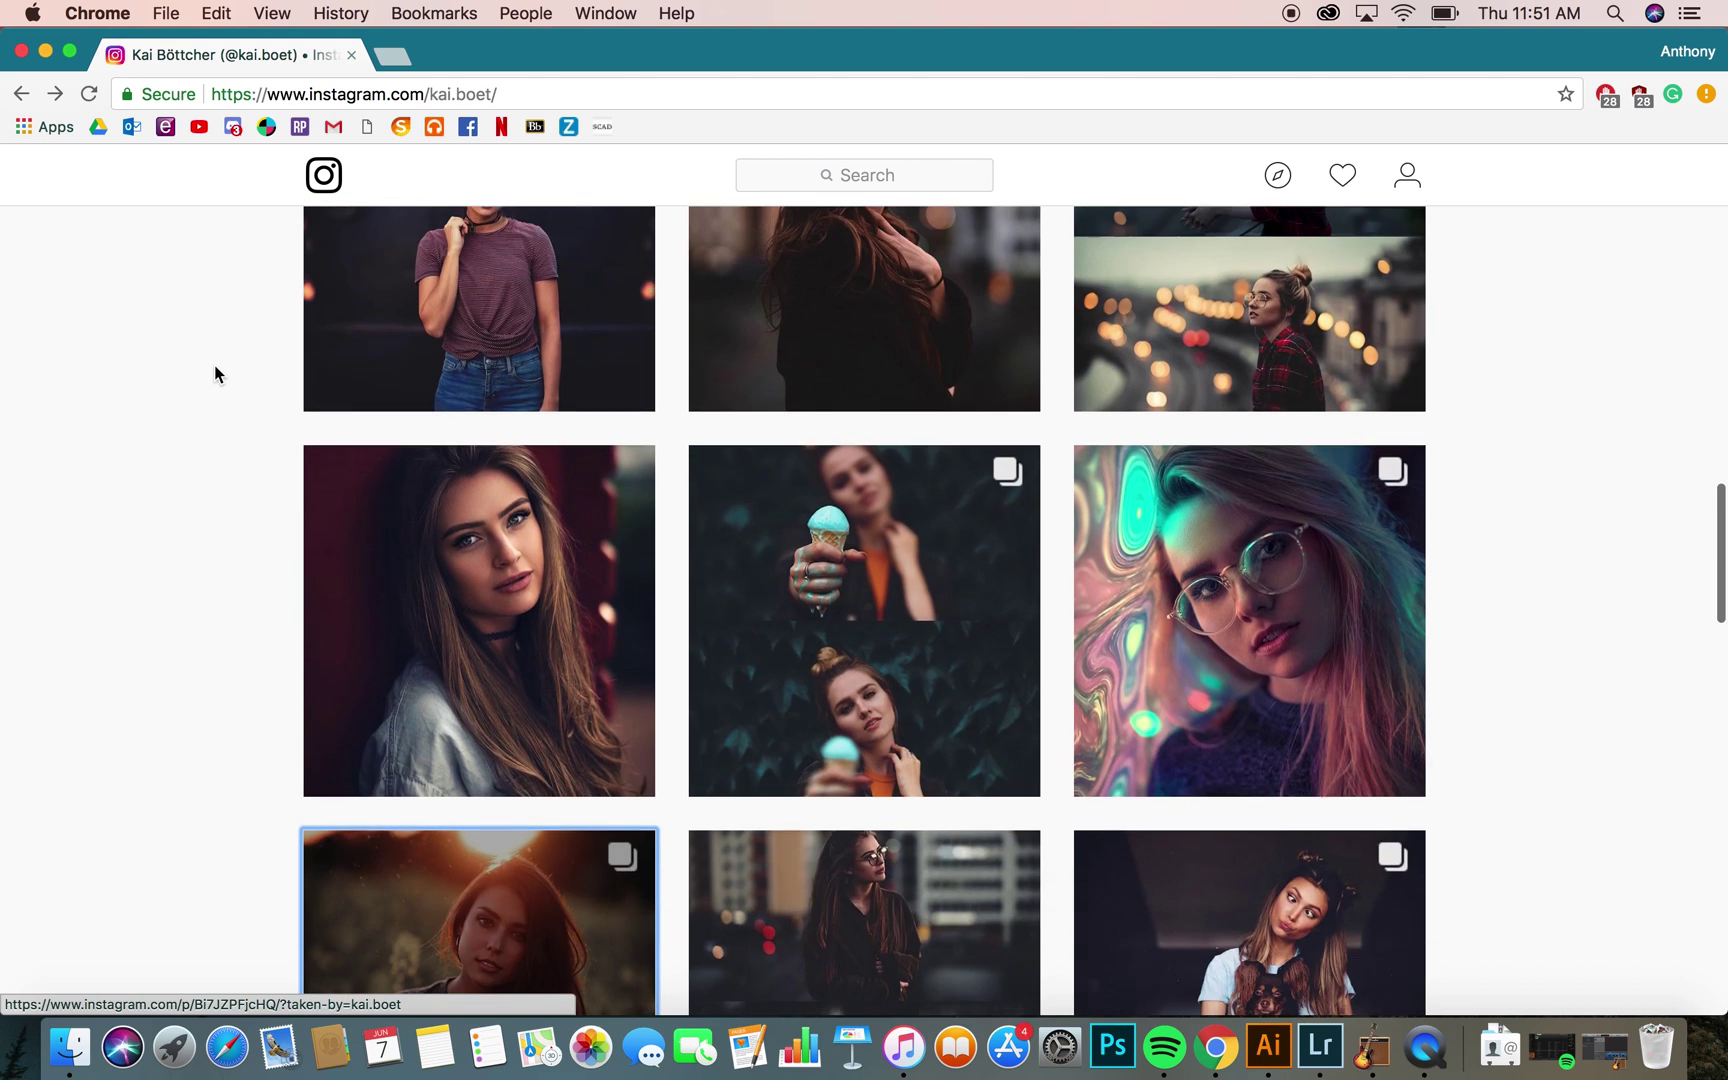
scroll(215, 364, "down", 2)
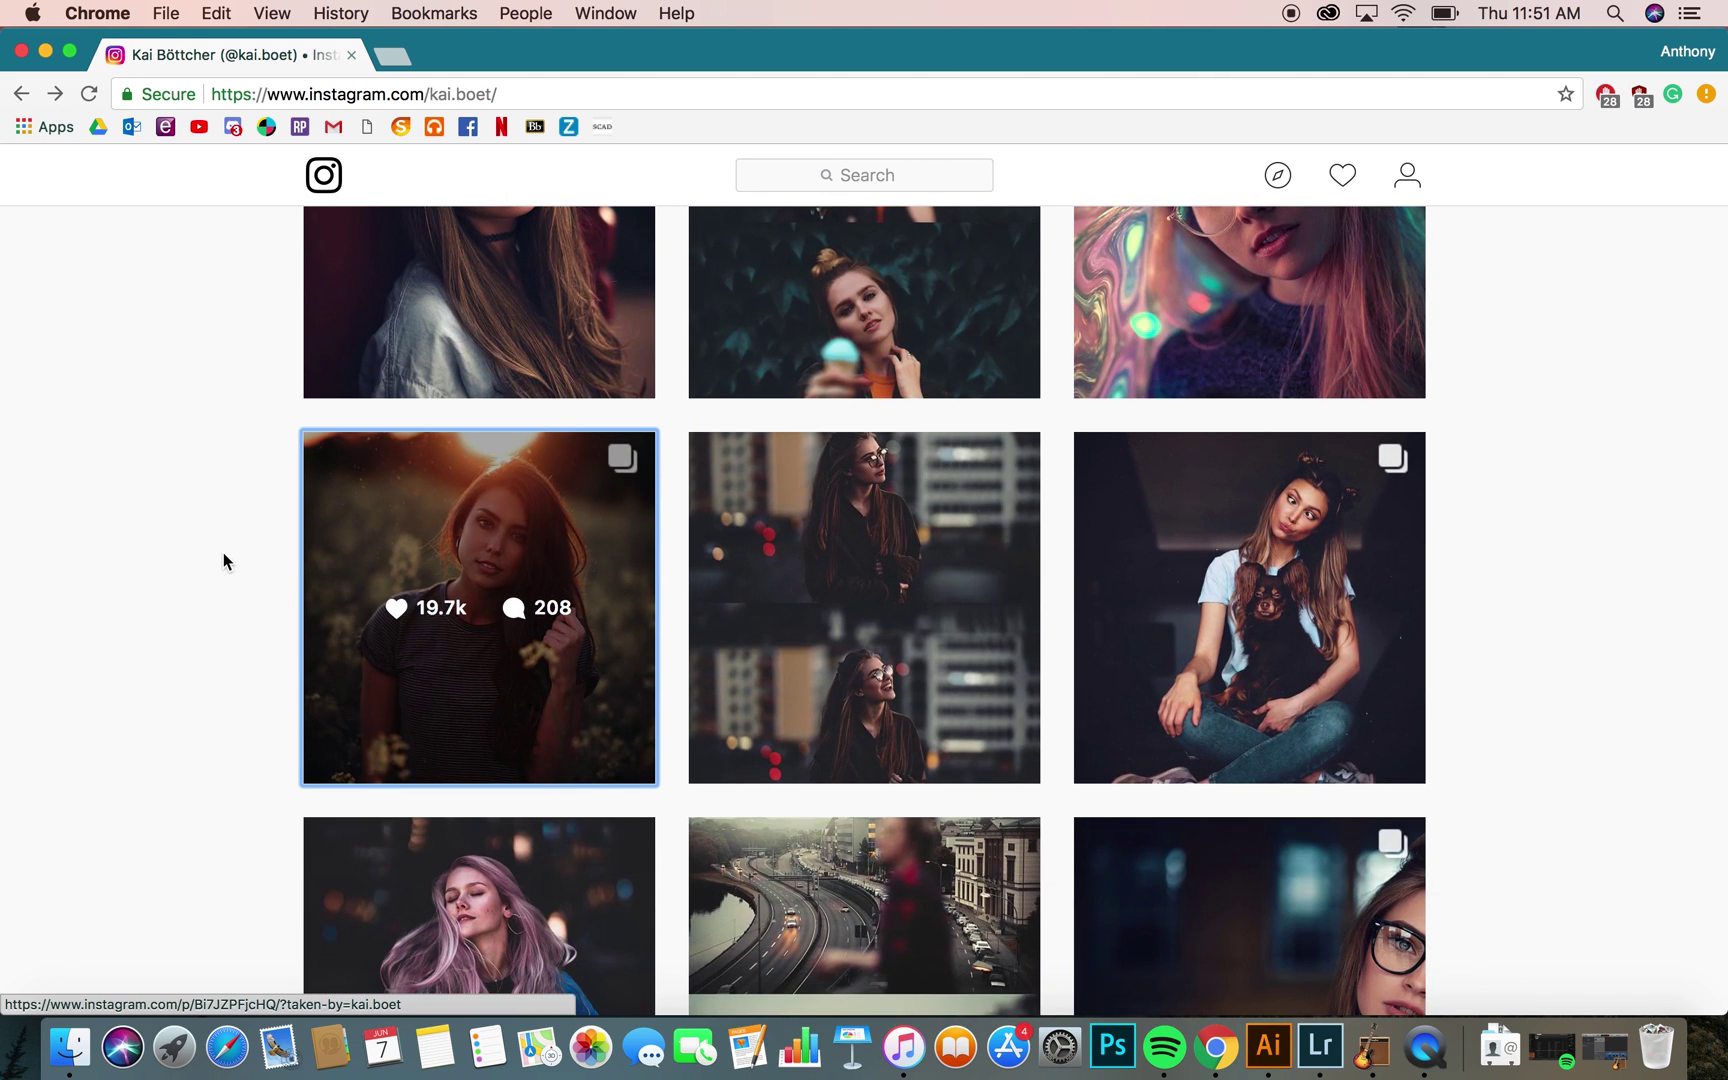
scroll(224, 563, "down", 2)
left_click(355, 588)
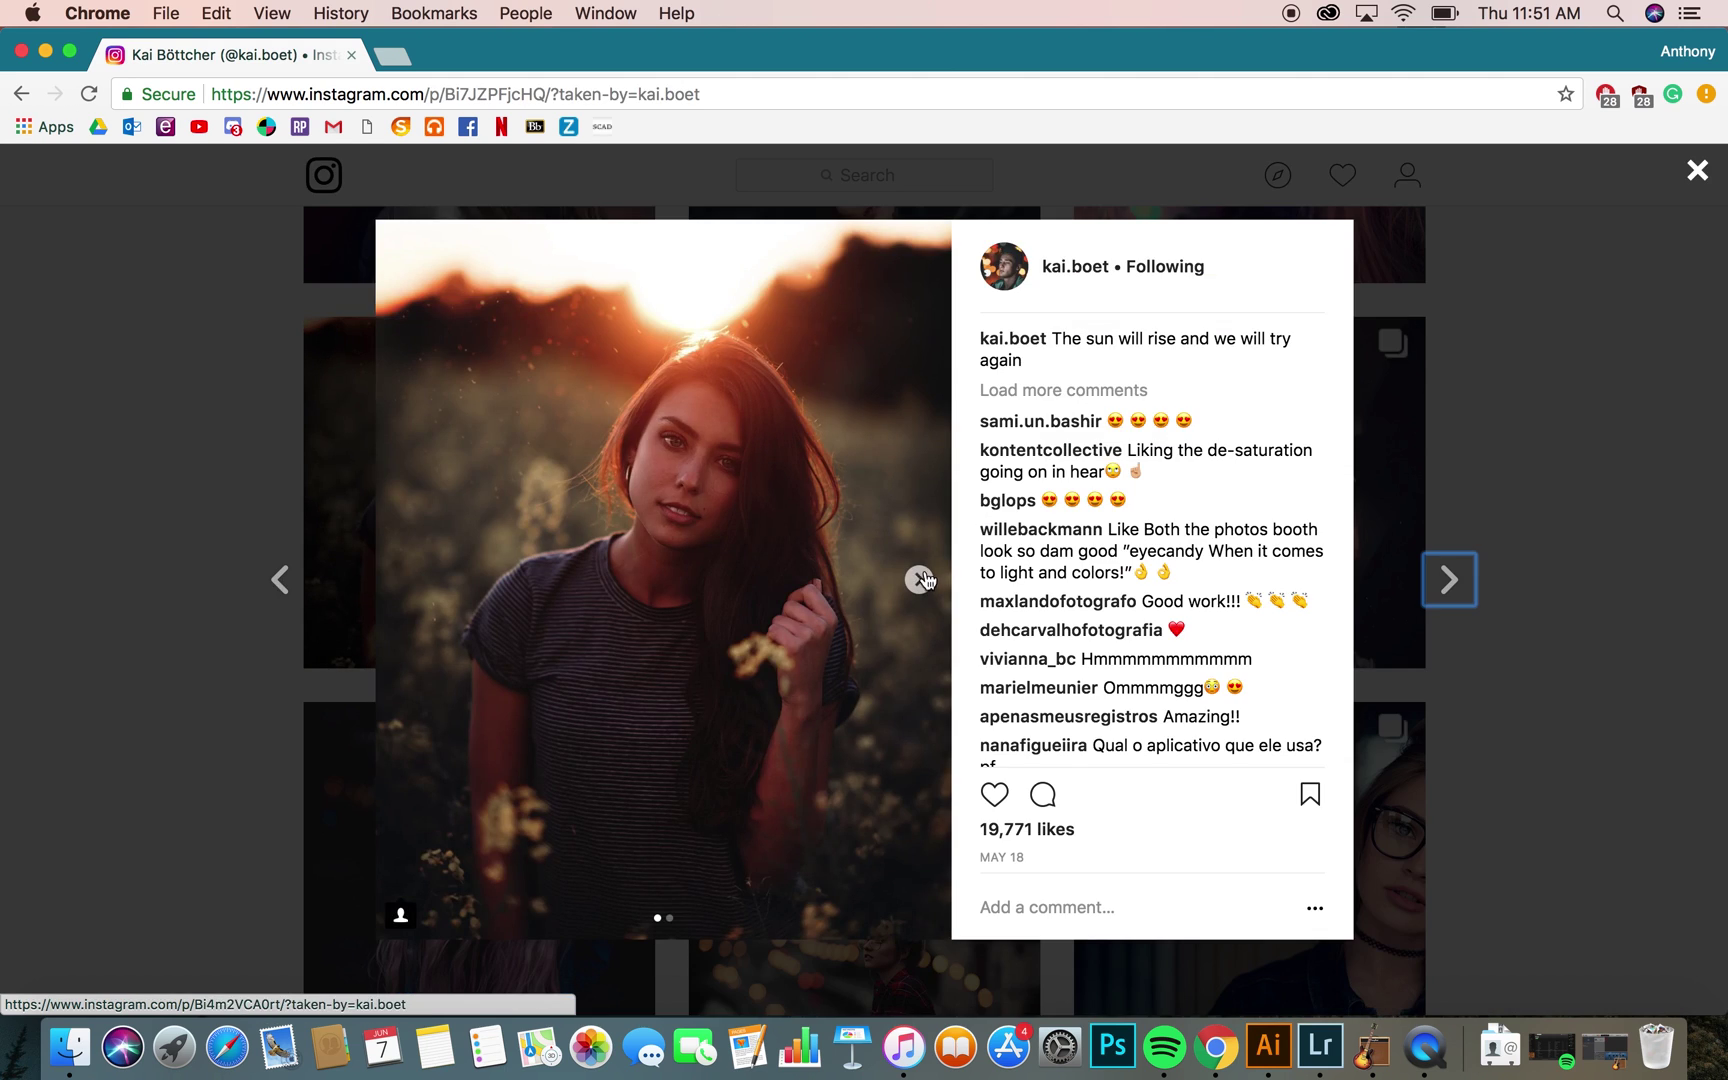
Step: Compare the post's brighter second photo with the darker first, then close the post
left_click(922, 576)
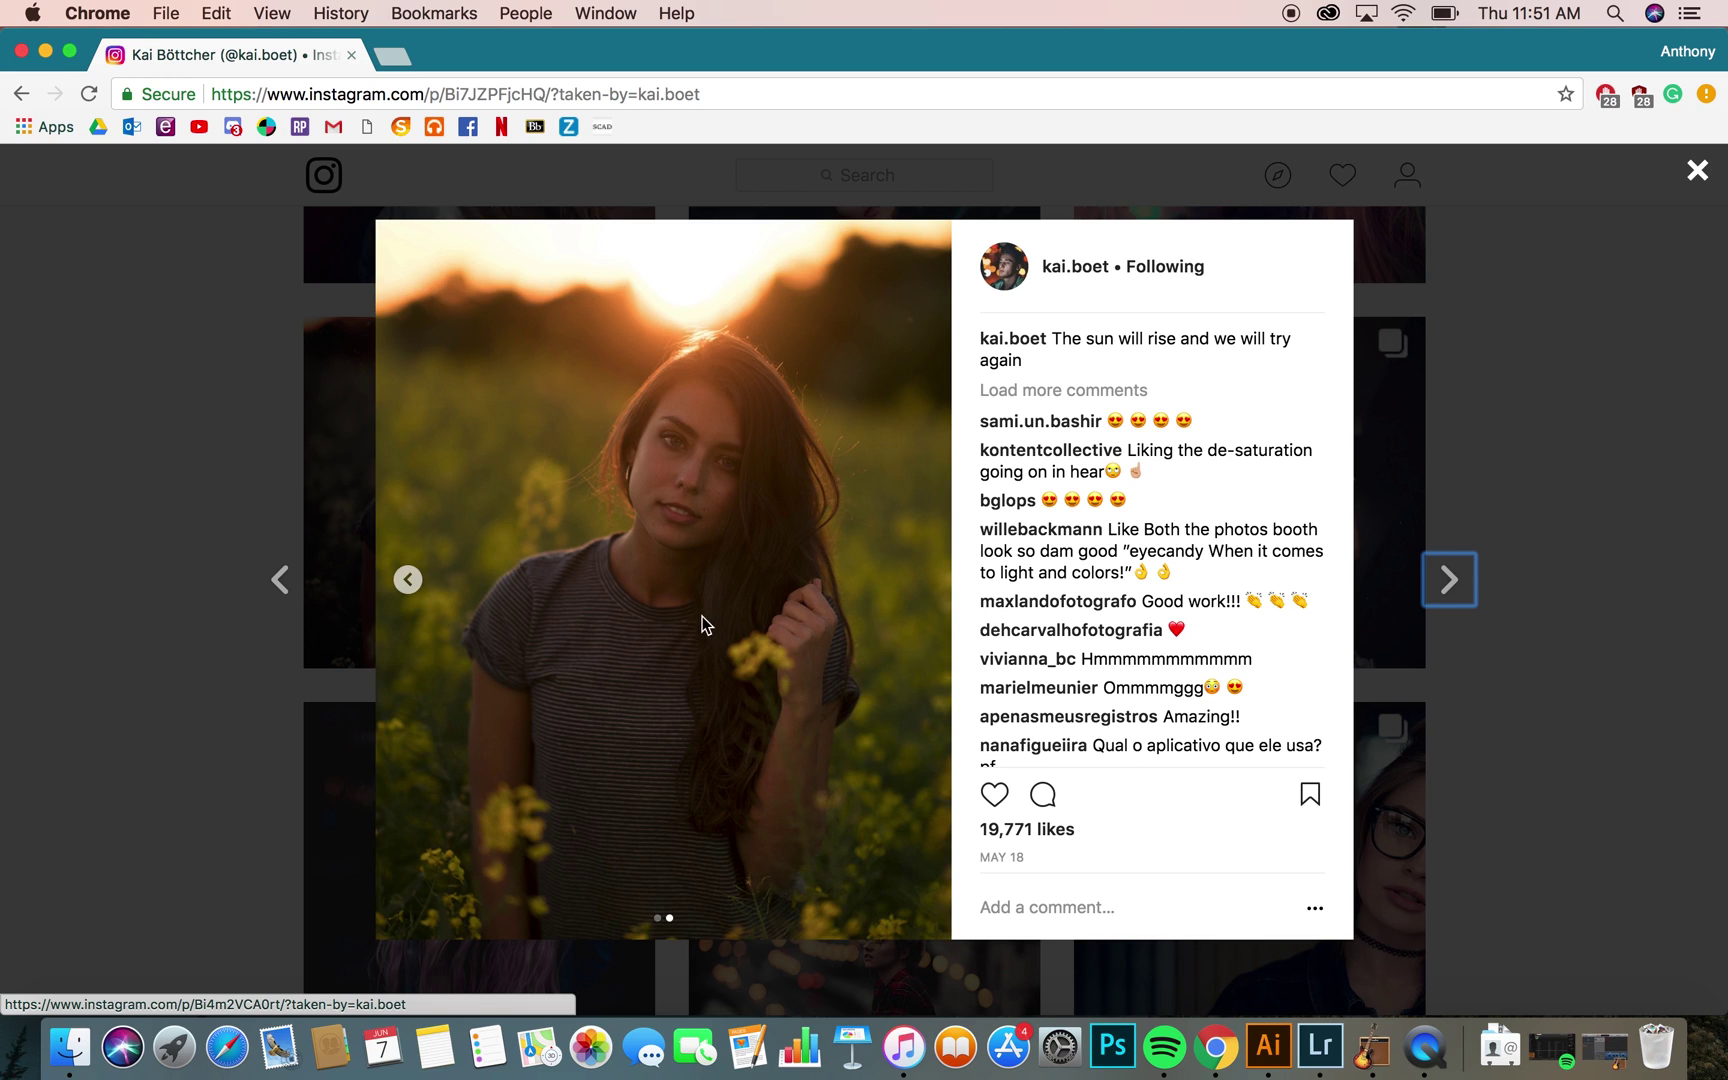
left_click(407, 580)
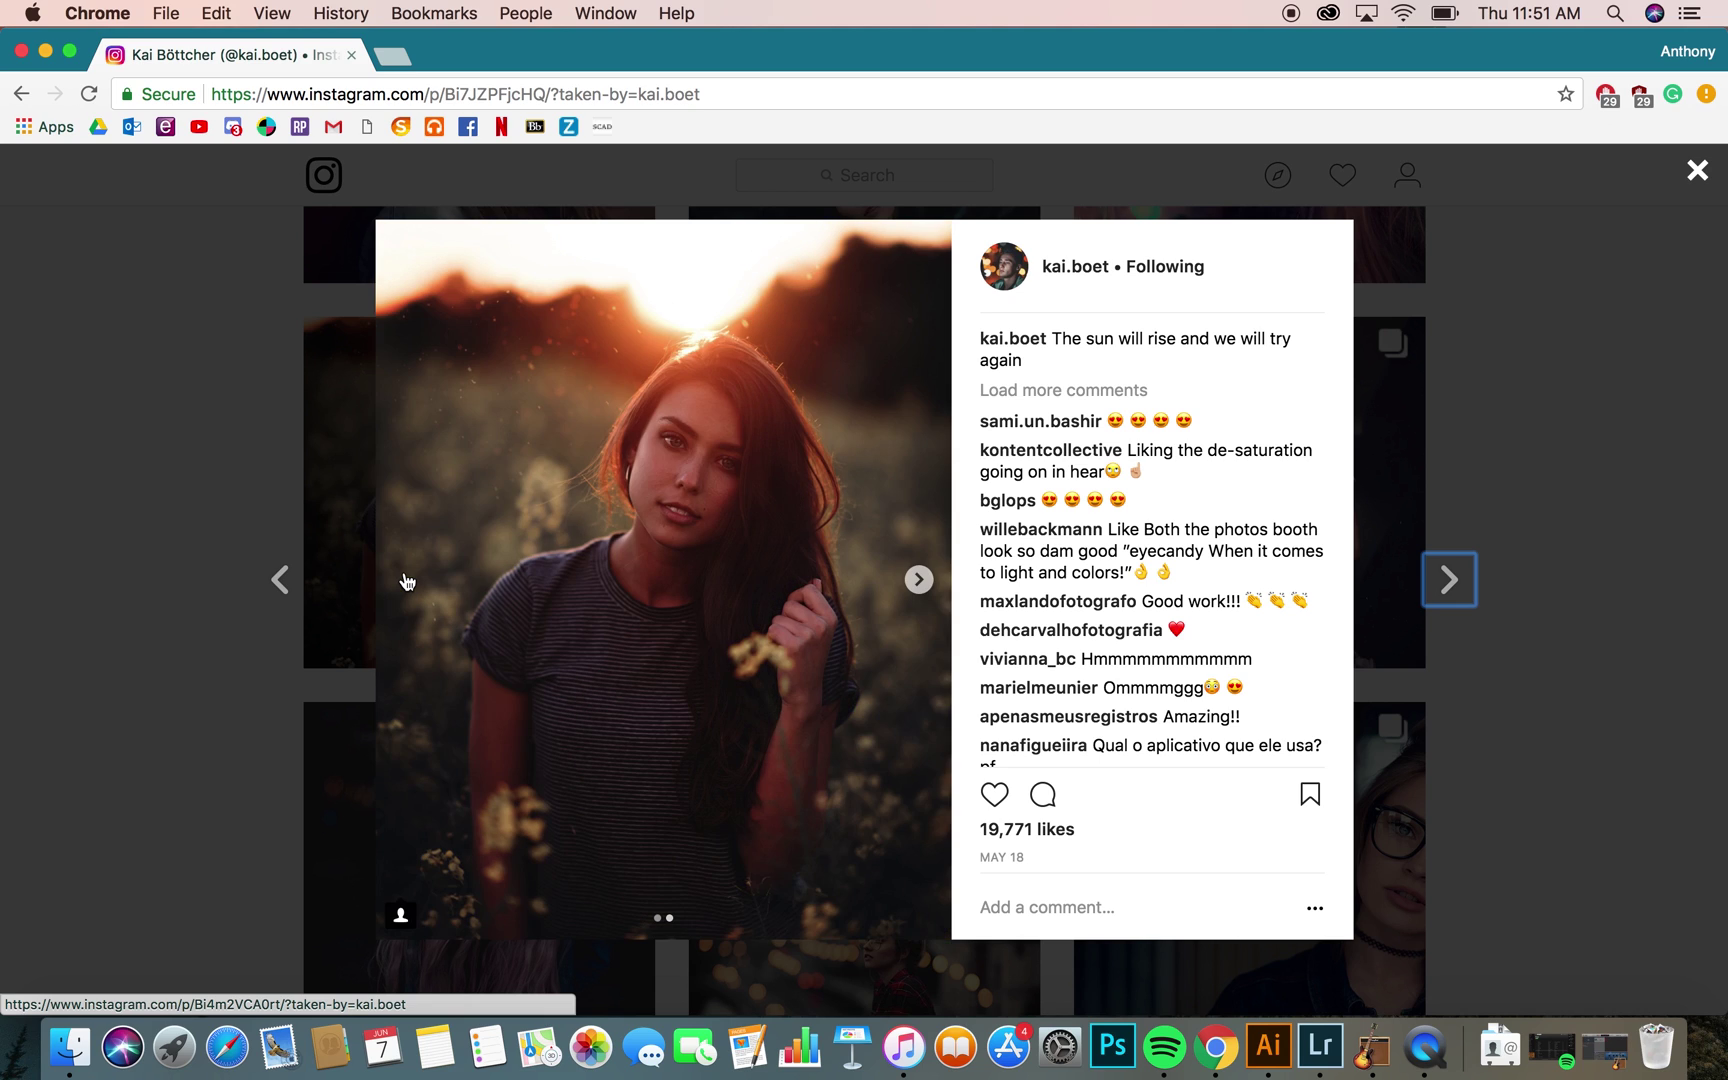
left_click(919, 579)
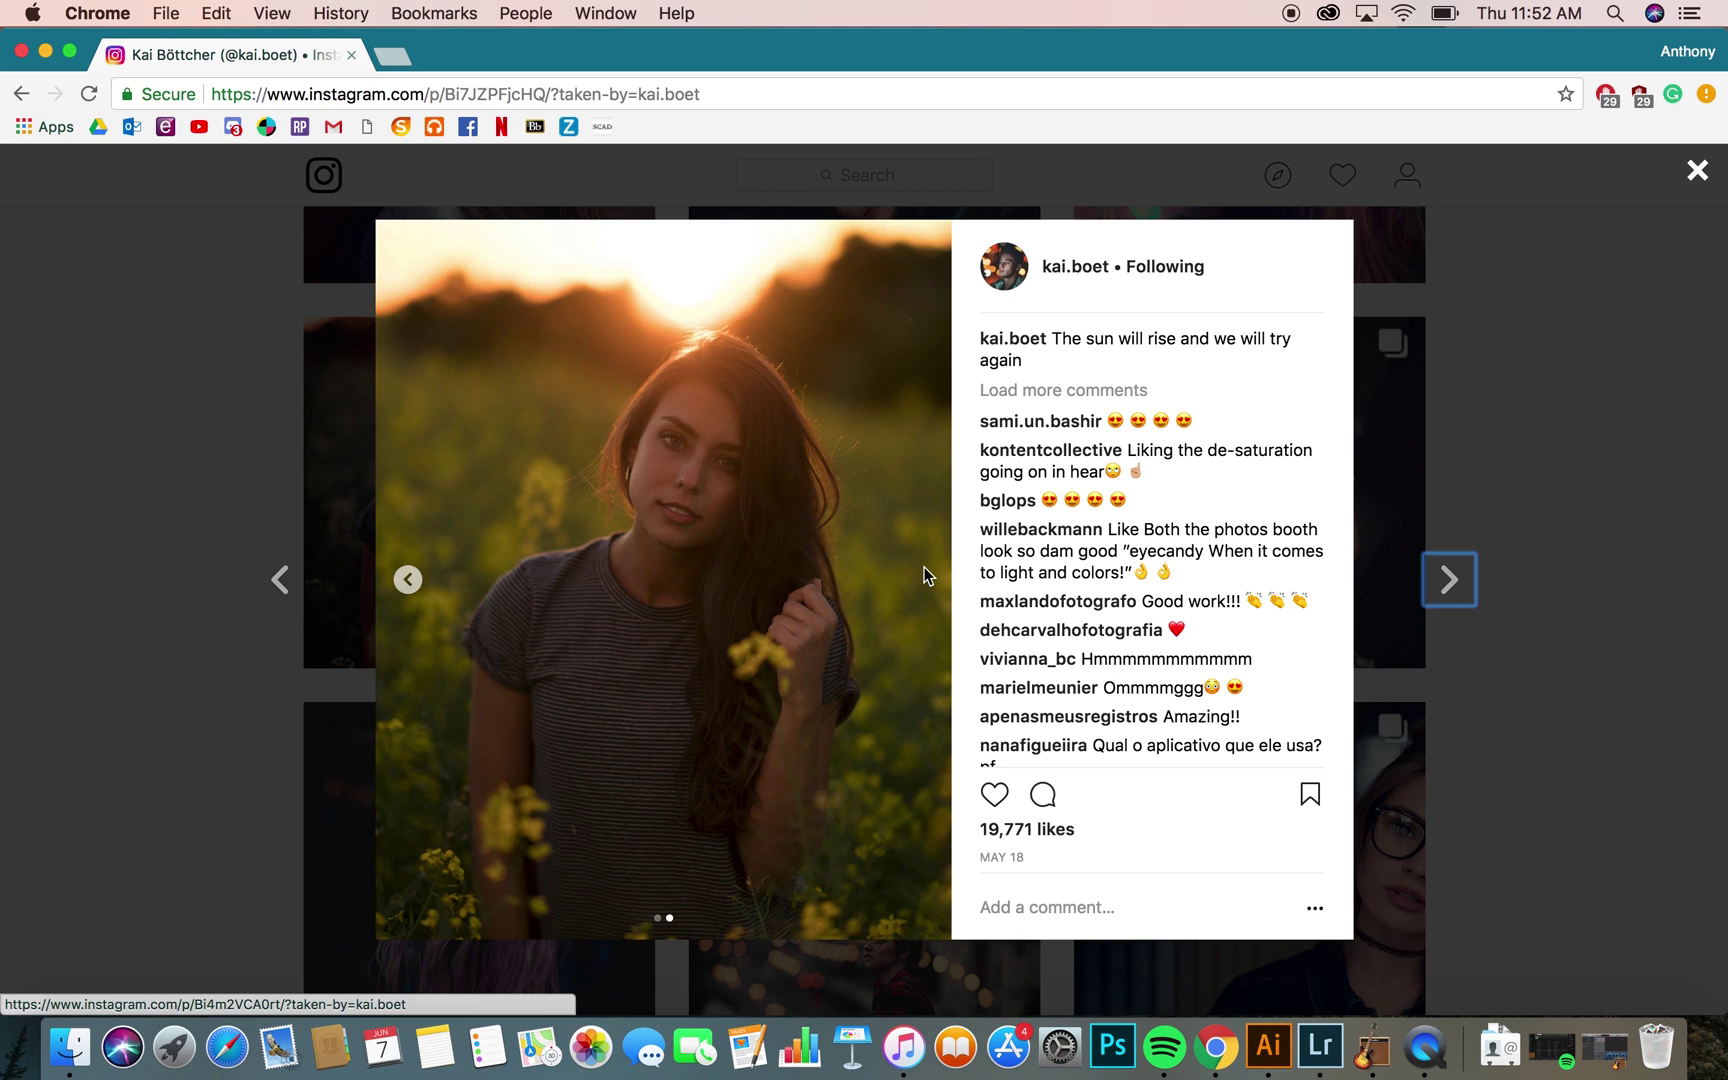
left_click(407, 580)
left_click(197, 432)
Step: Compare the current Lightroom edit with the unedited original
scroll(197, 431, "down", 12)
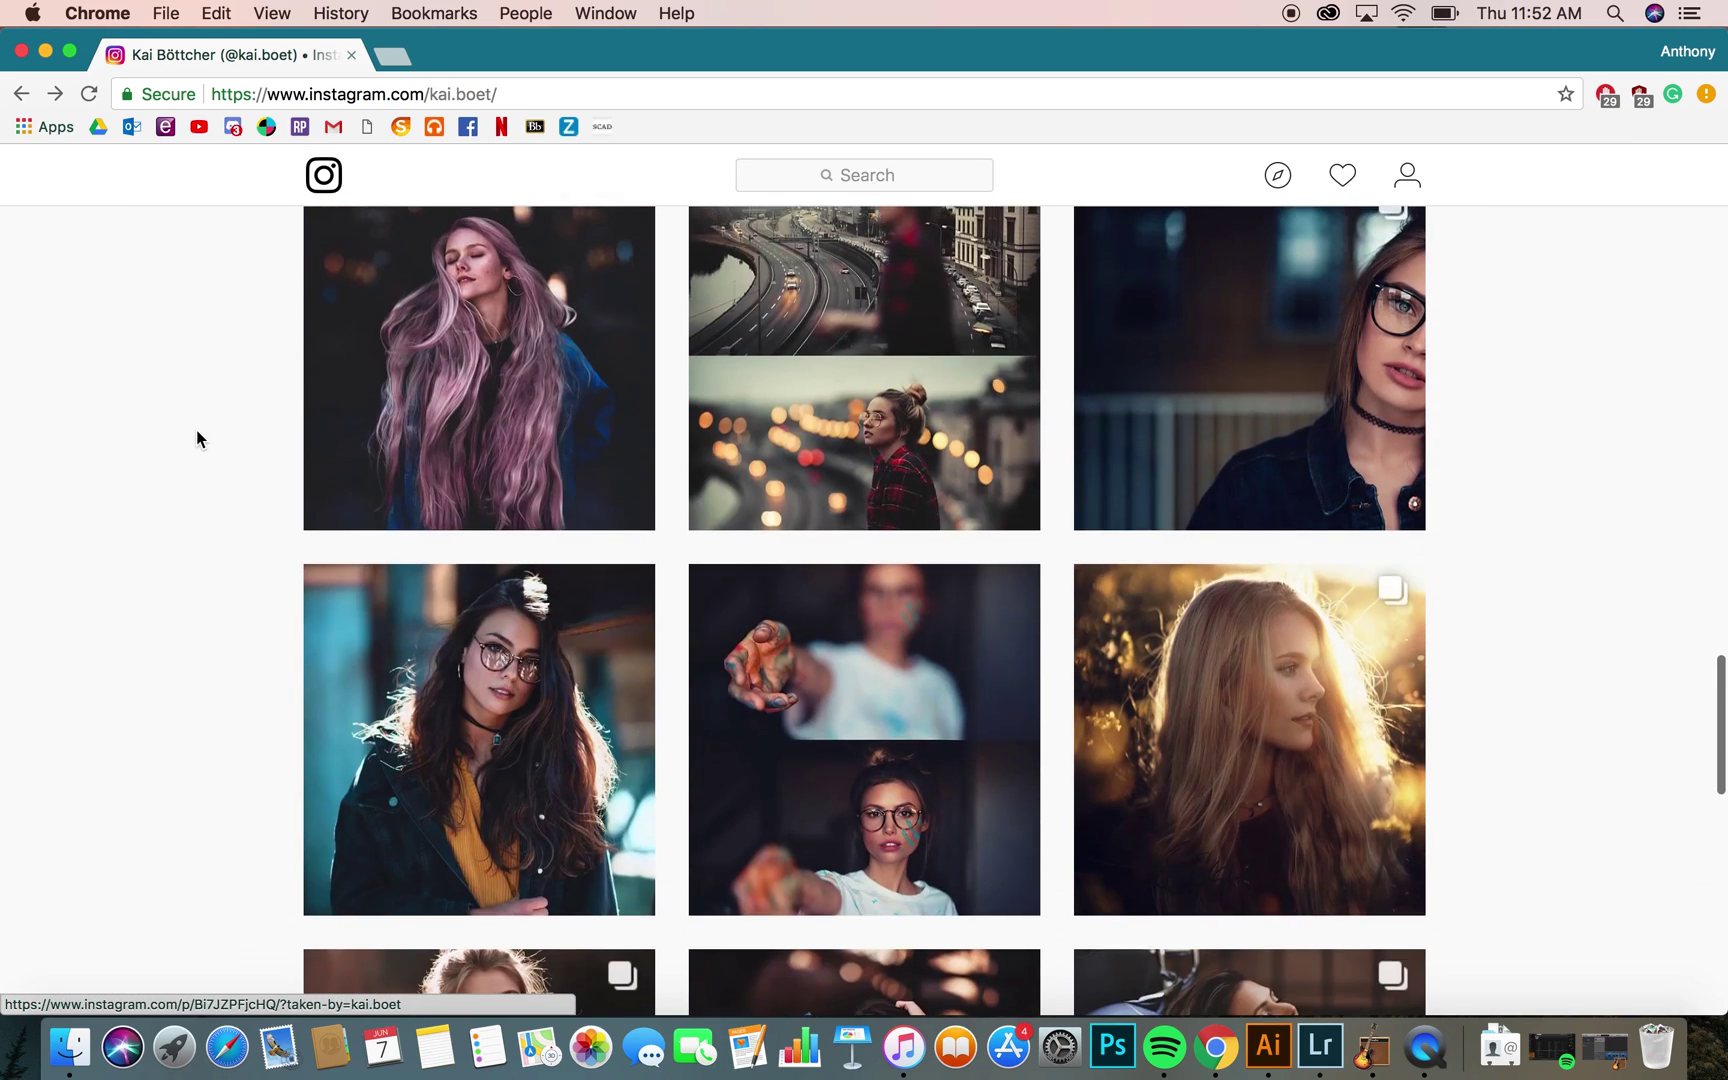
scroll(196, 431, "down", 4)
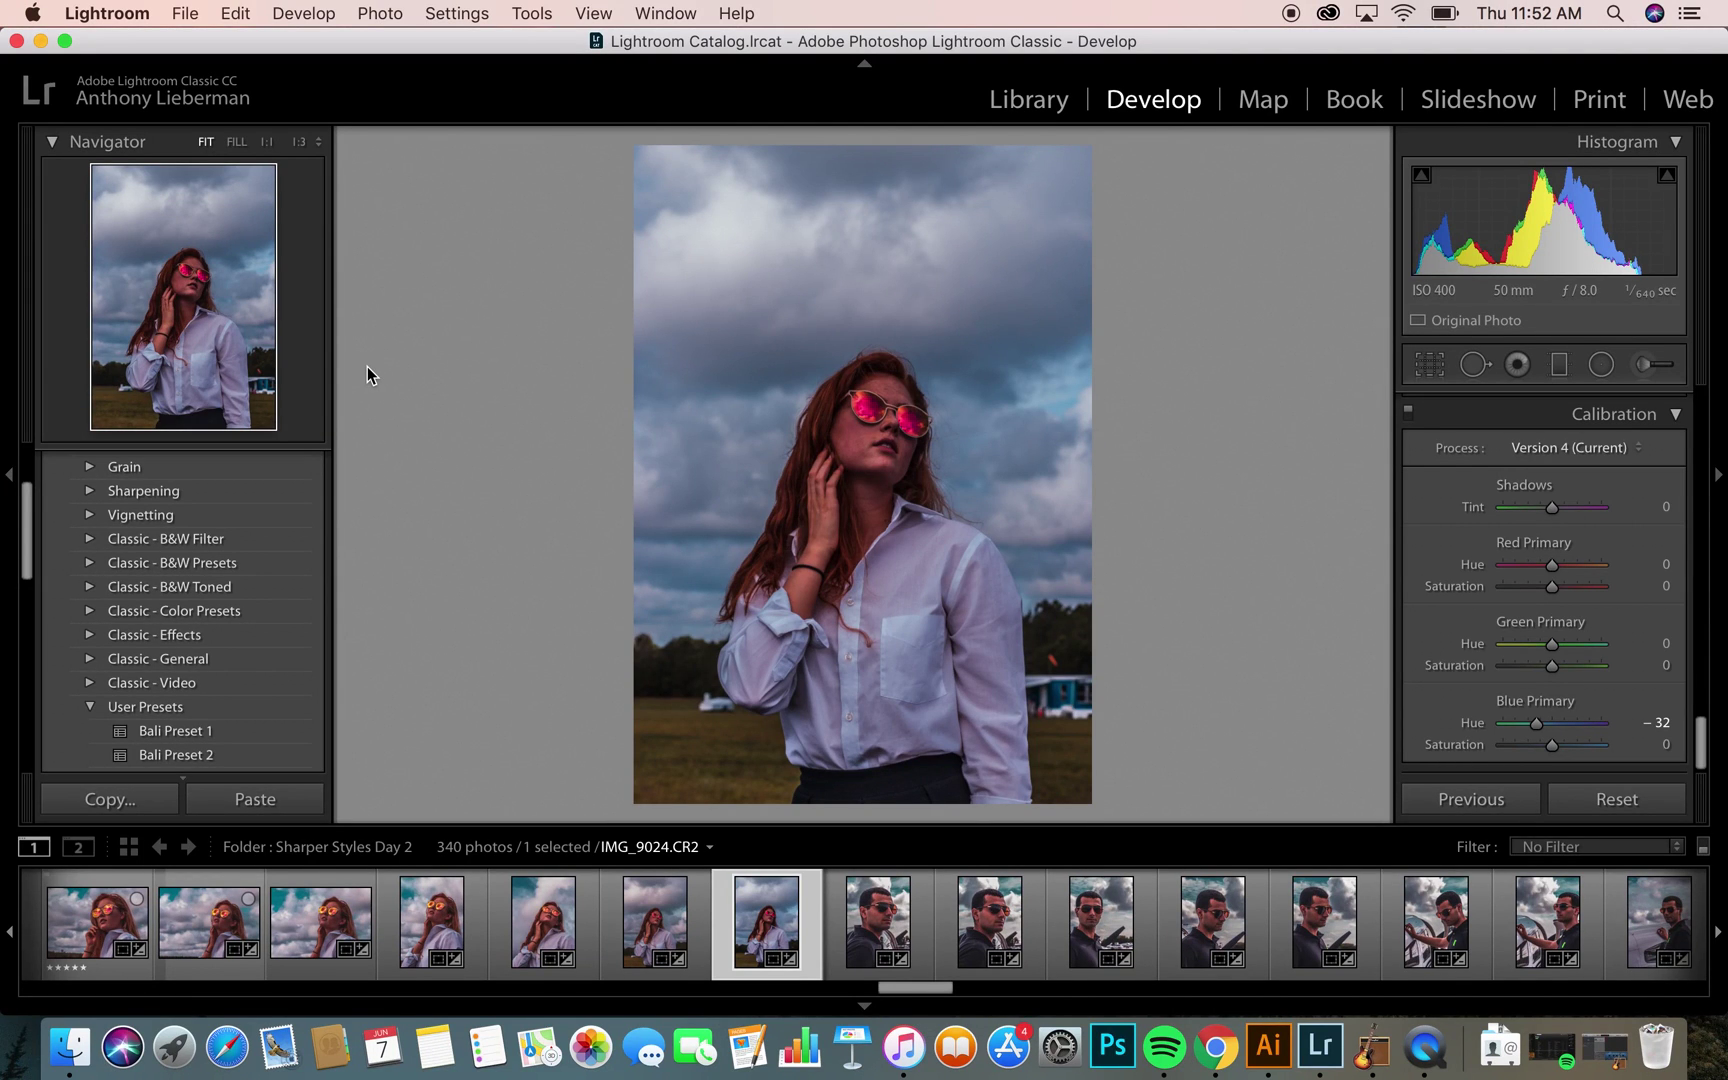
key("backslash")
key("backslash")
key("backslash")
key("backslash")
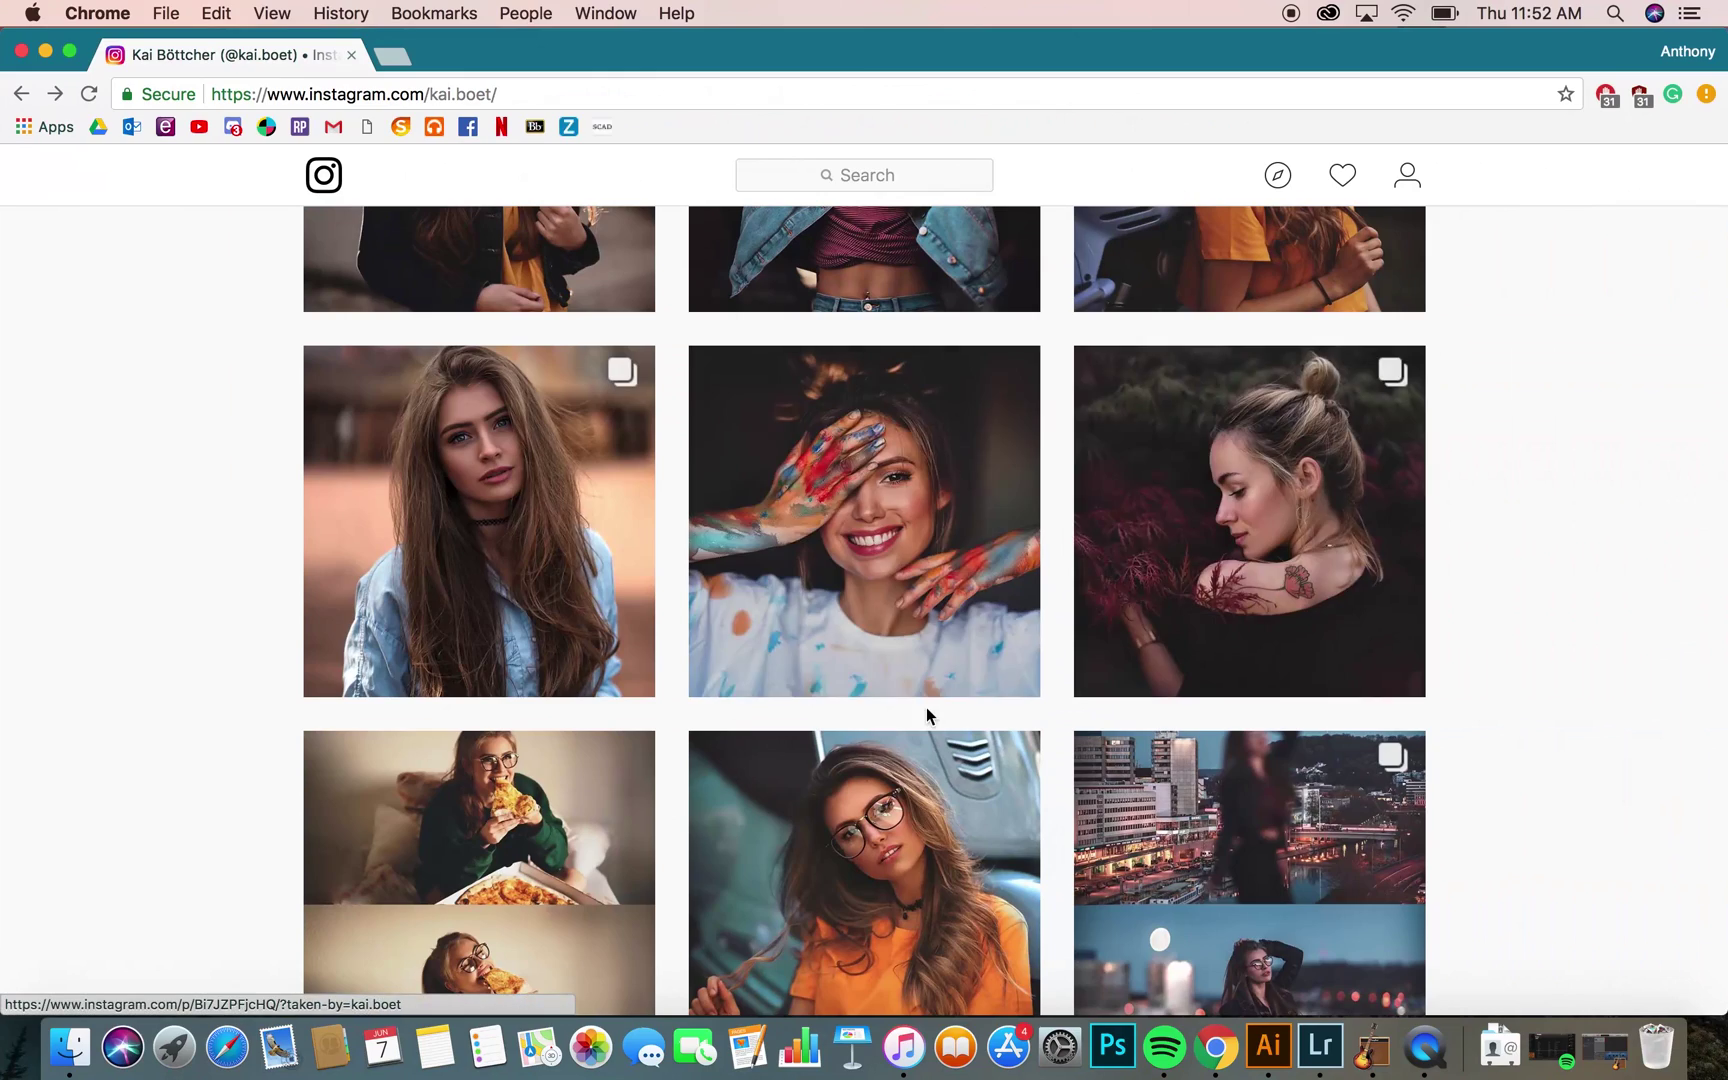
scroll(928, 716, "down", 3)
scroll(663, 733, "down", 4)
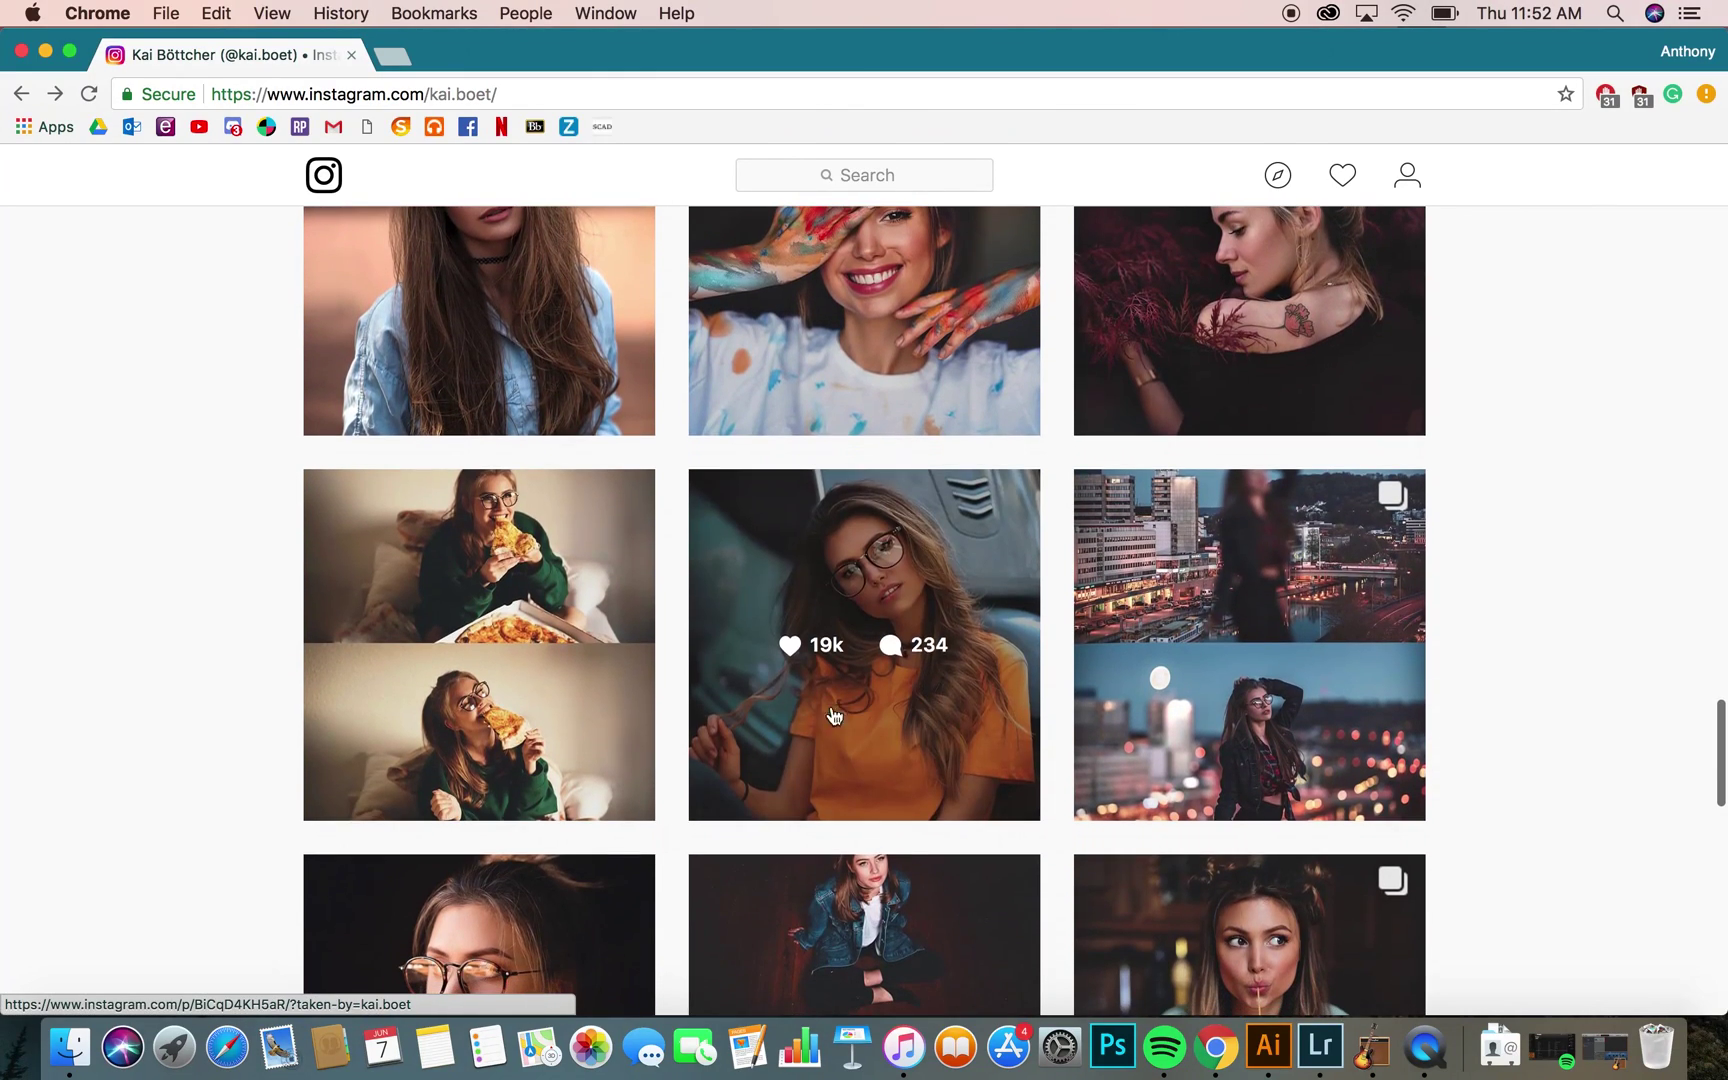
scroll(663, 733, "down", 5)
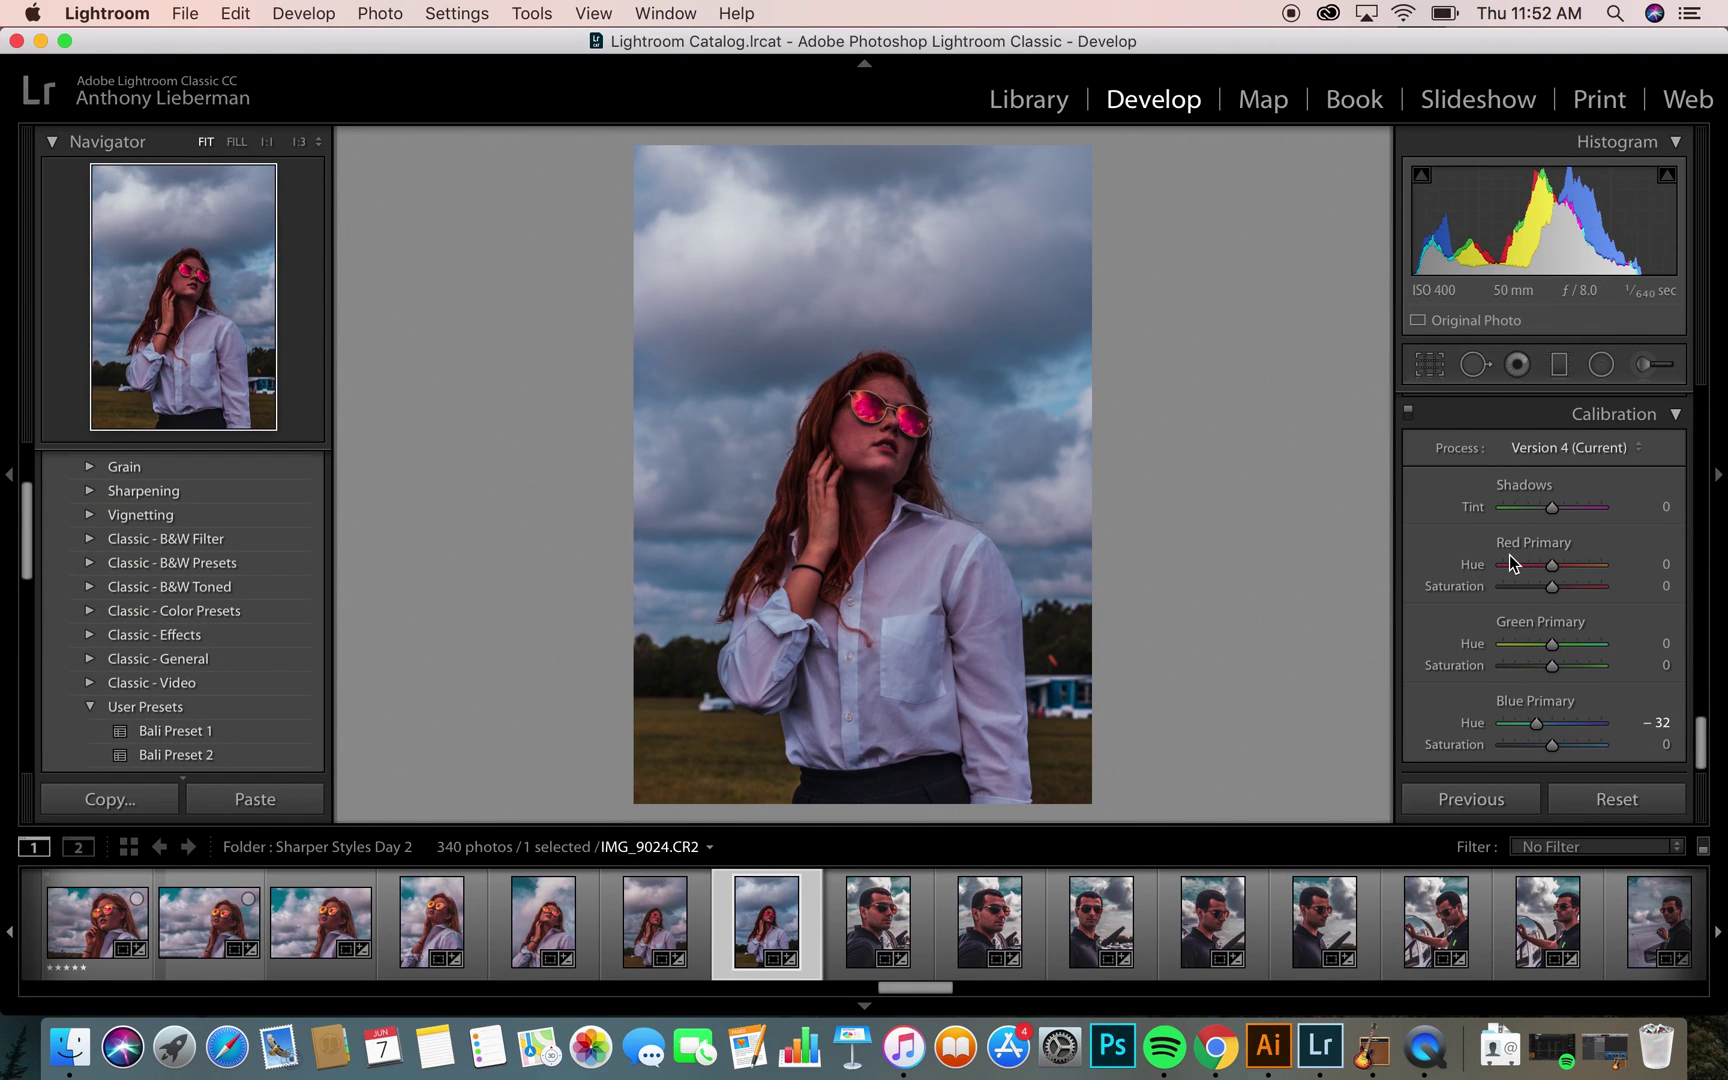
scroll(1509, 563, "up", 1)
scroll(1507, 560, "up", 10)
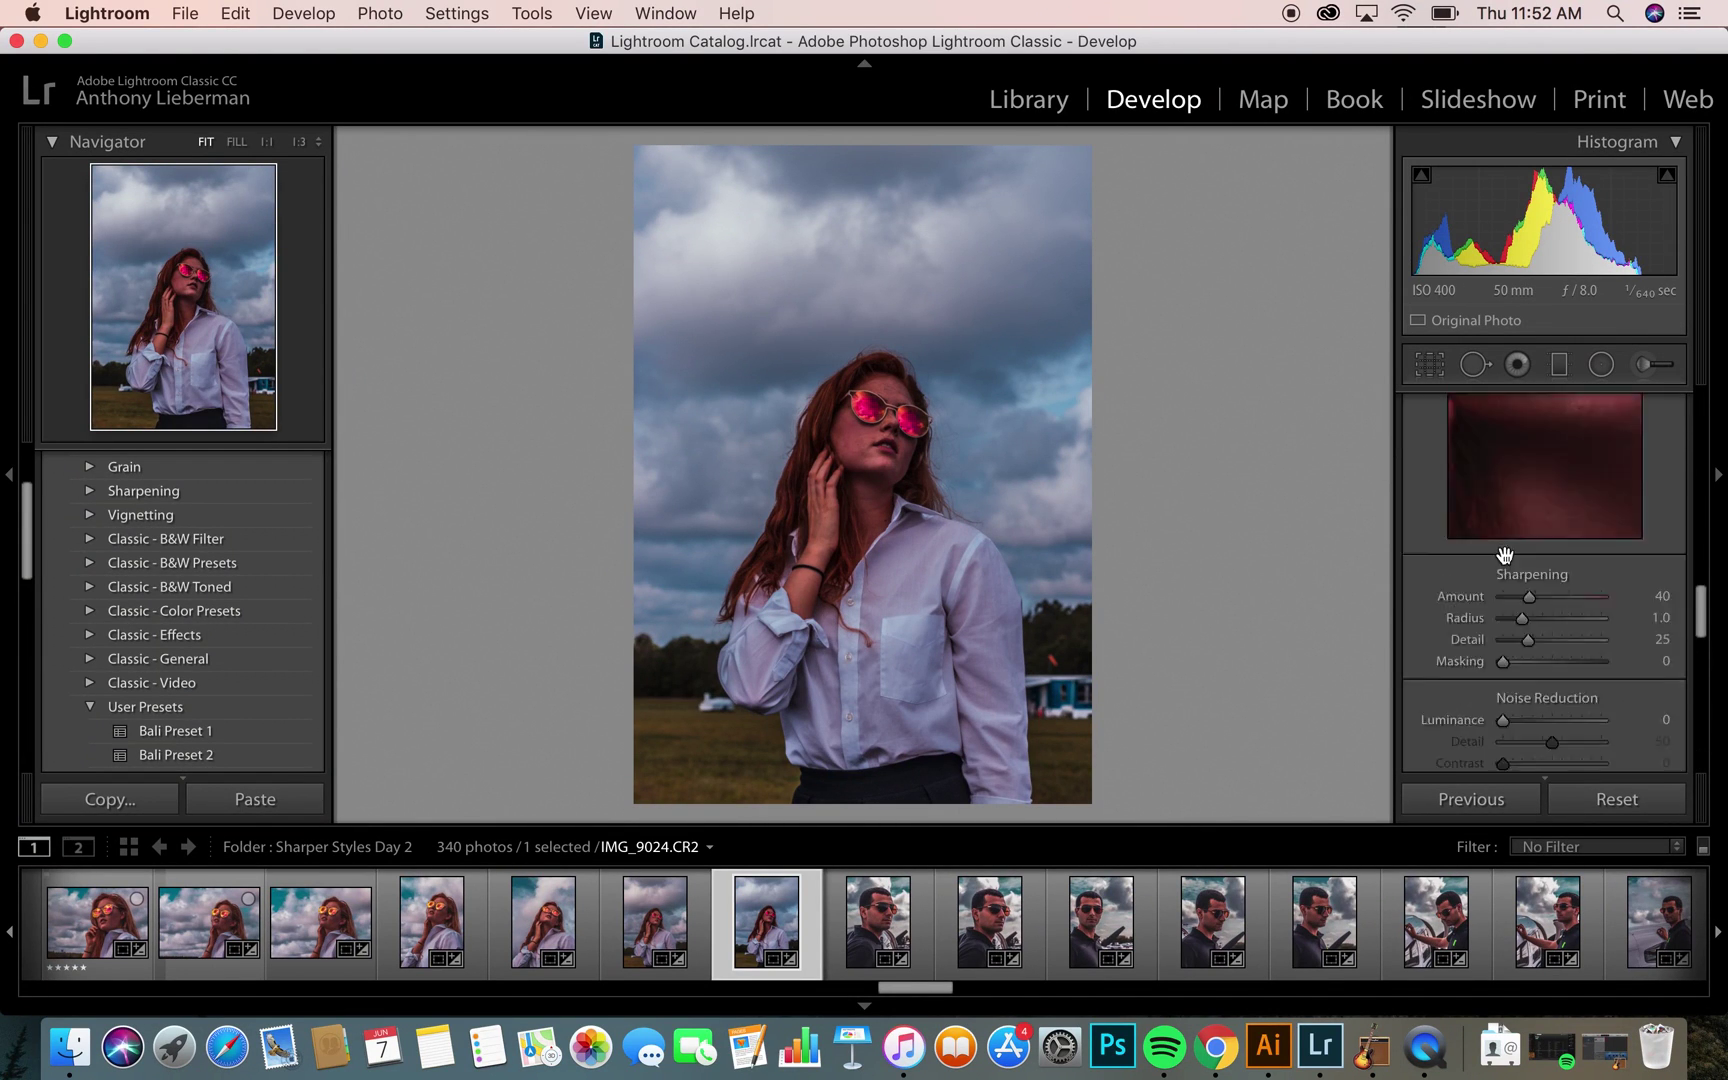
scroll(1505, 550, "up", 15)
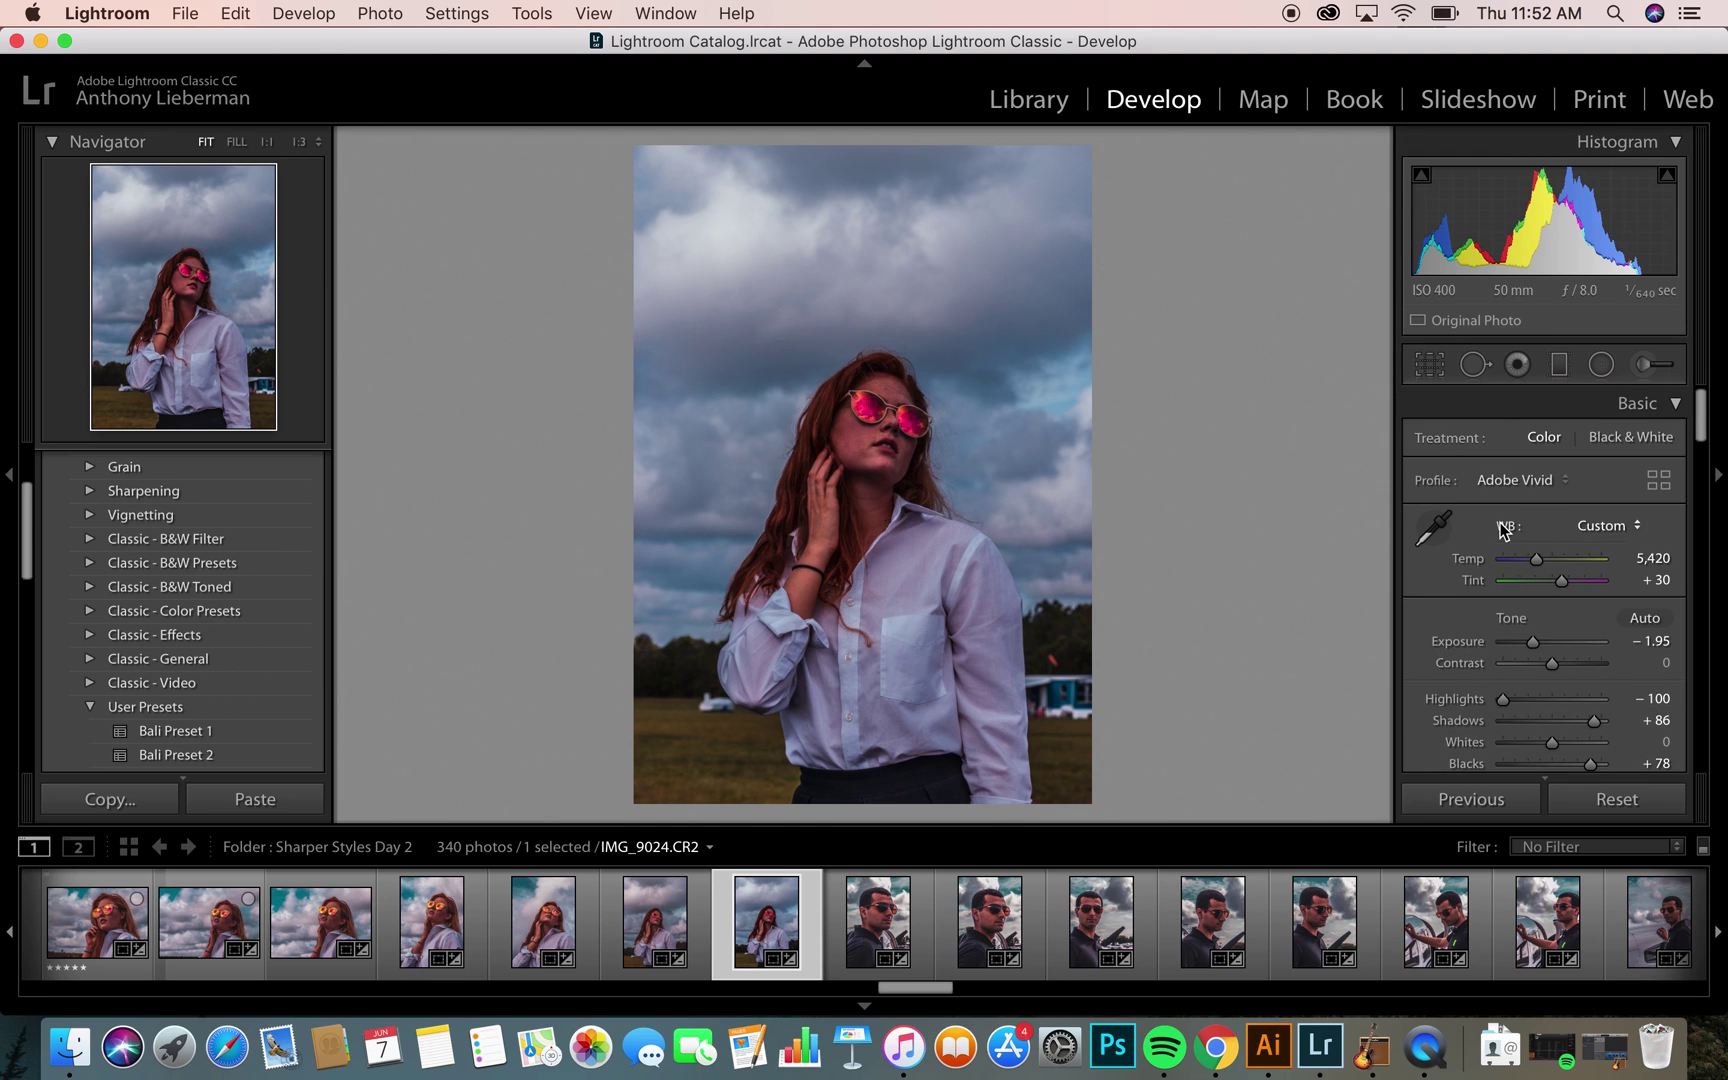
Step: Reset the photo to its original and drop Exposure to about −2.90
left_click(1595, 800)
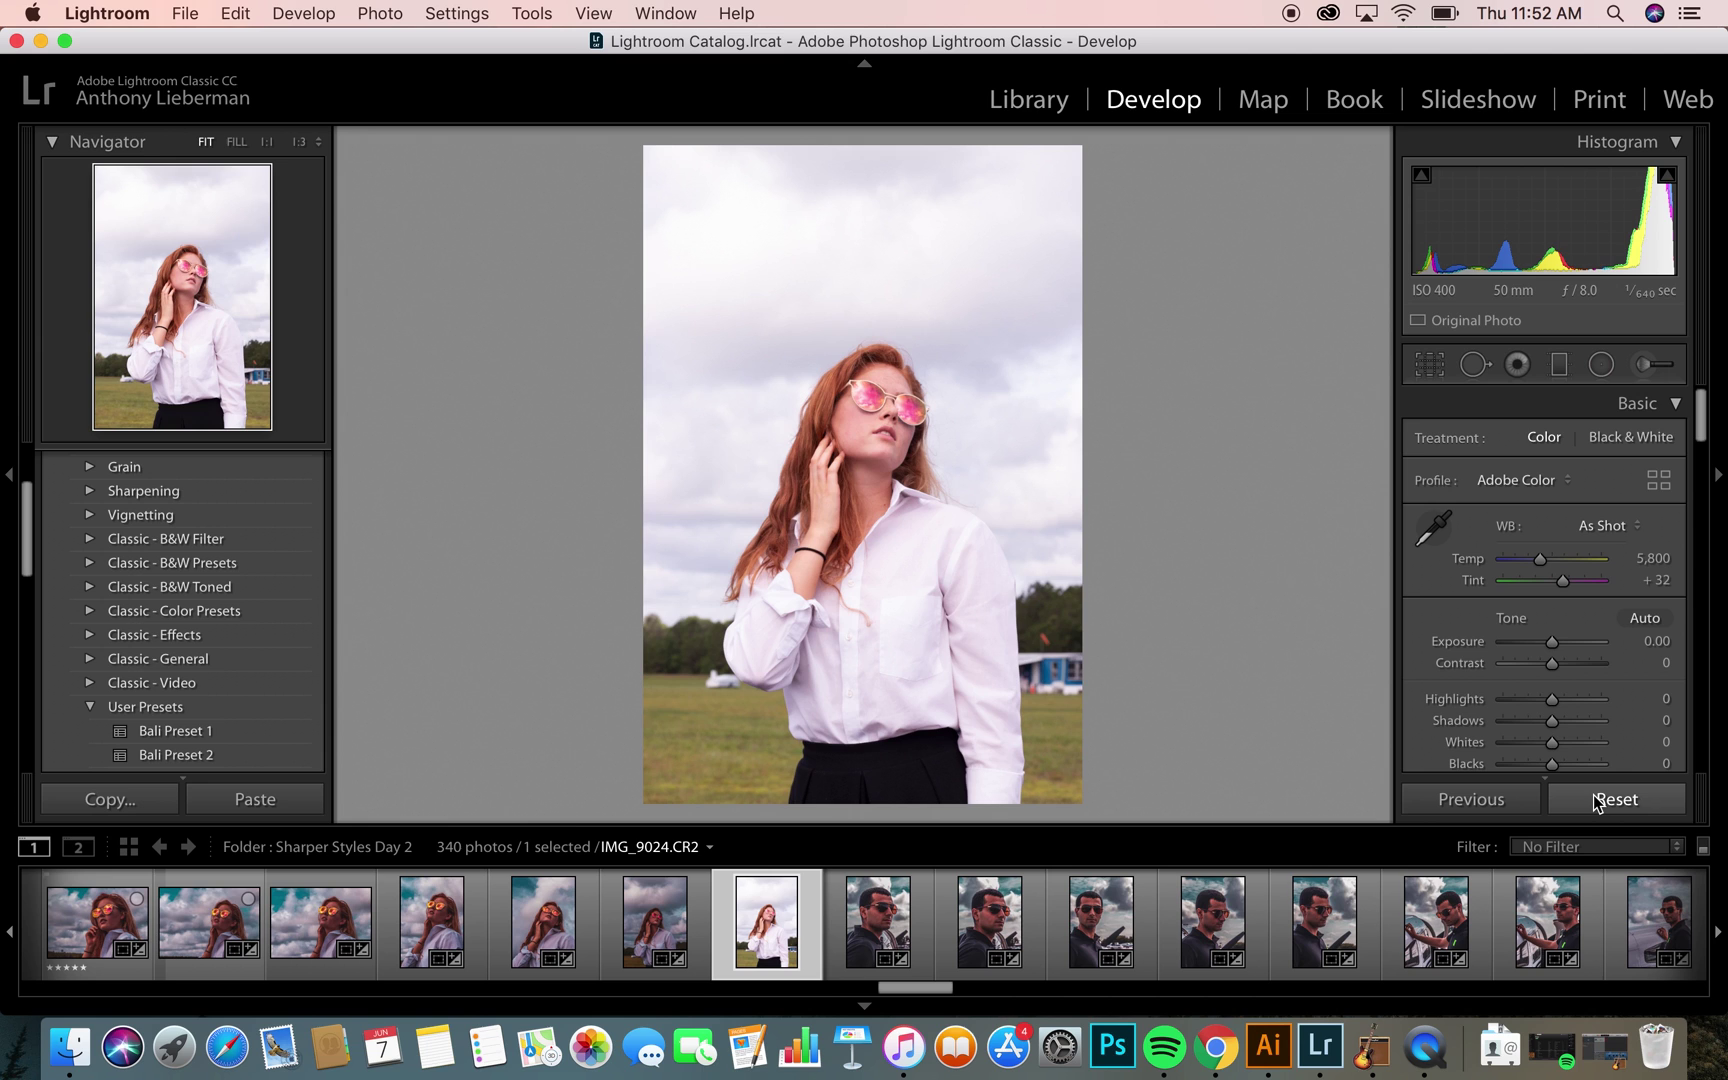
scroll(1524, 505, "down", 2)
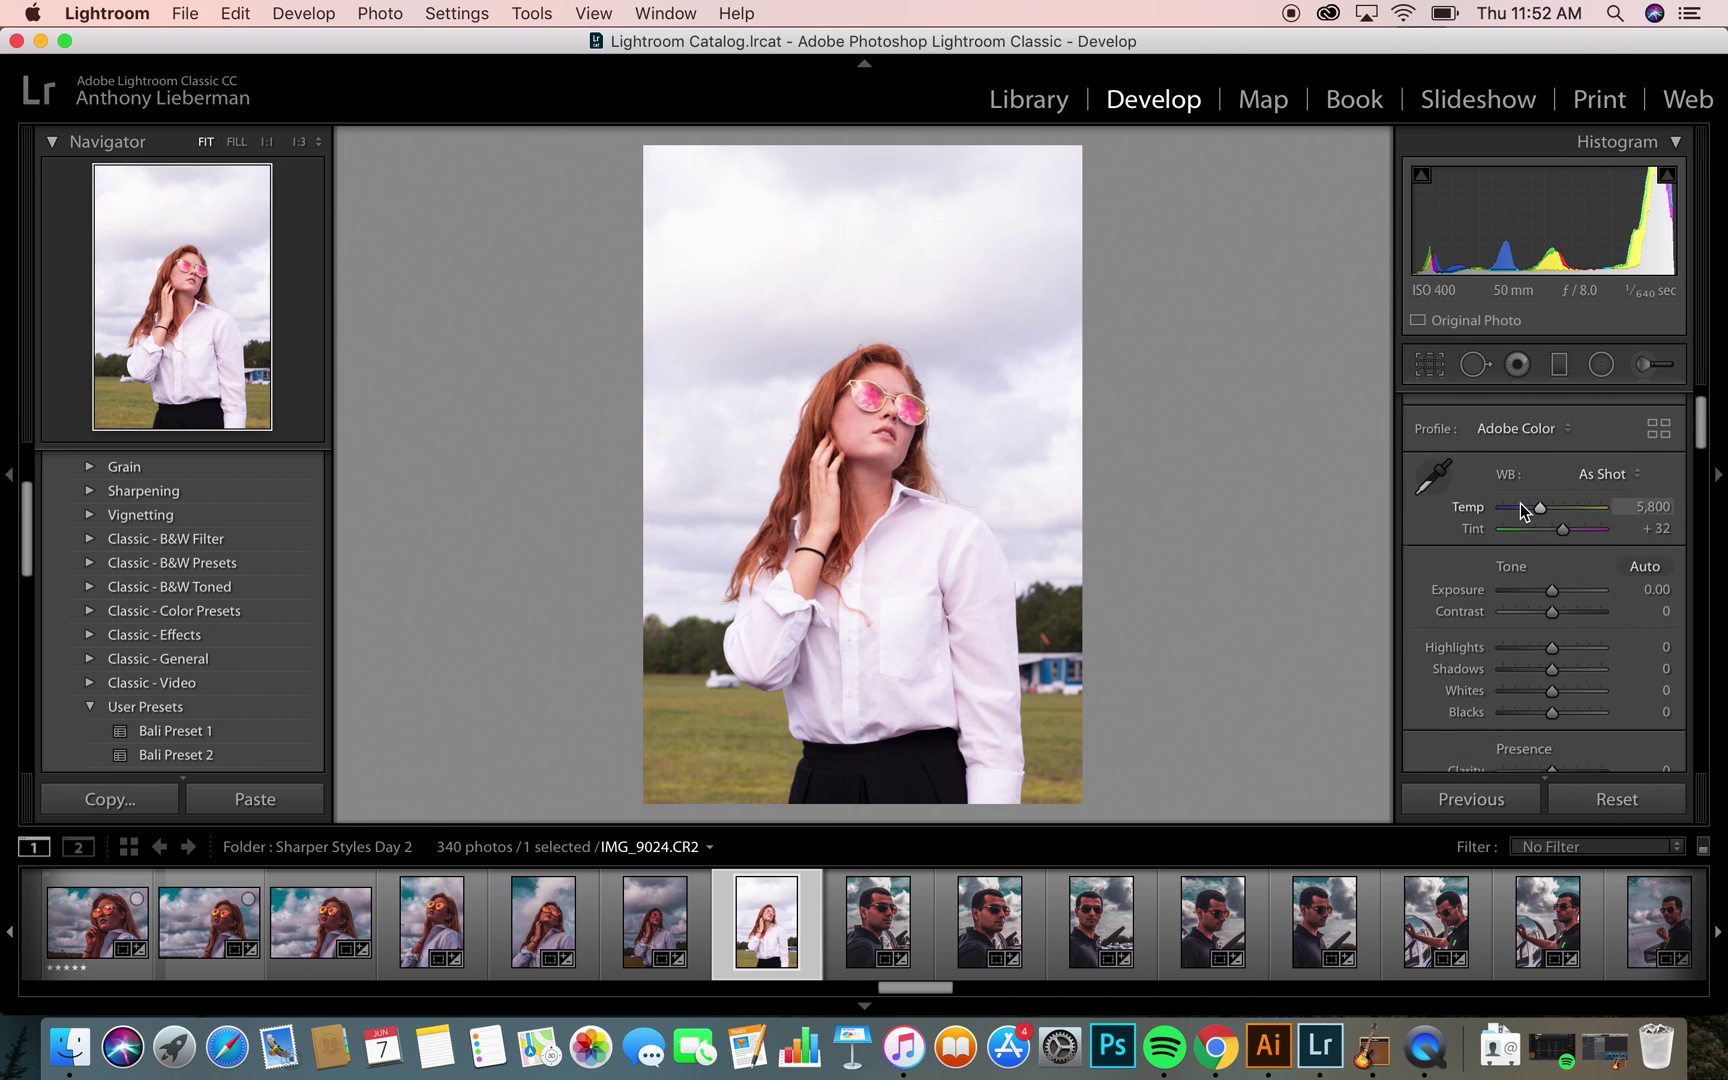
left_click_drag(1551, 571, 1590, 653)
scroll(1510, 620, "down", 1)
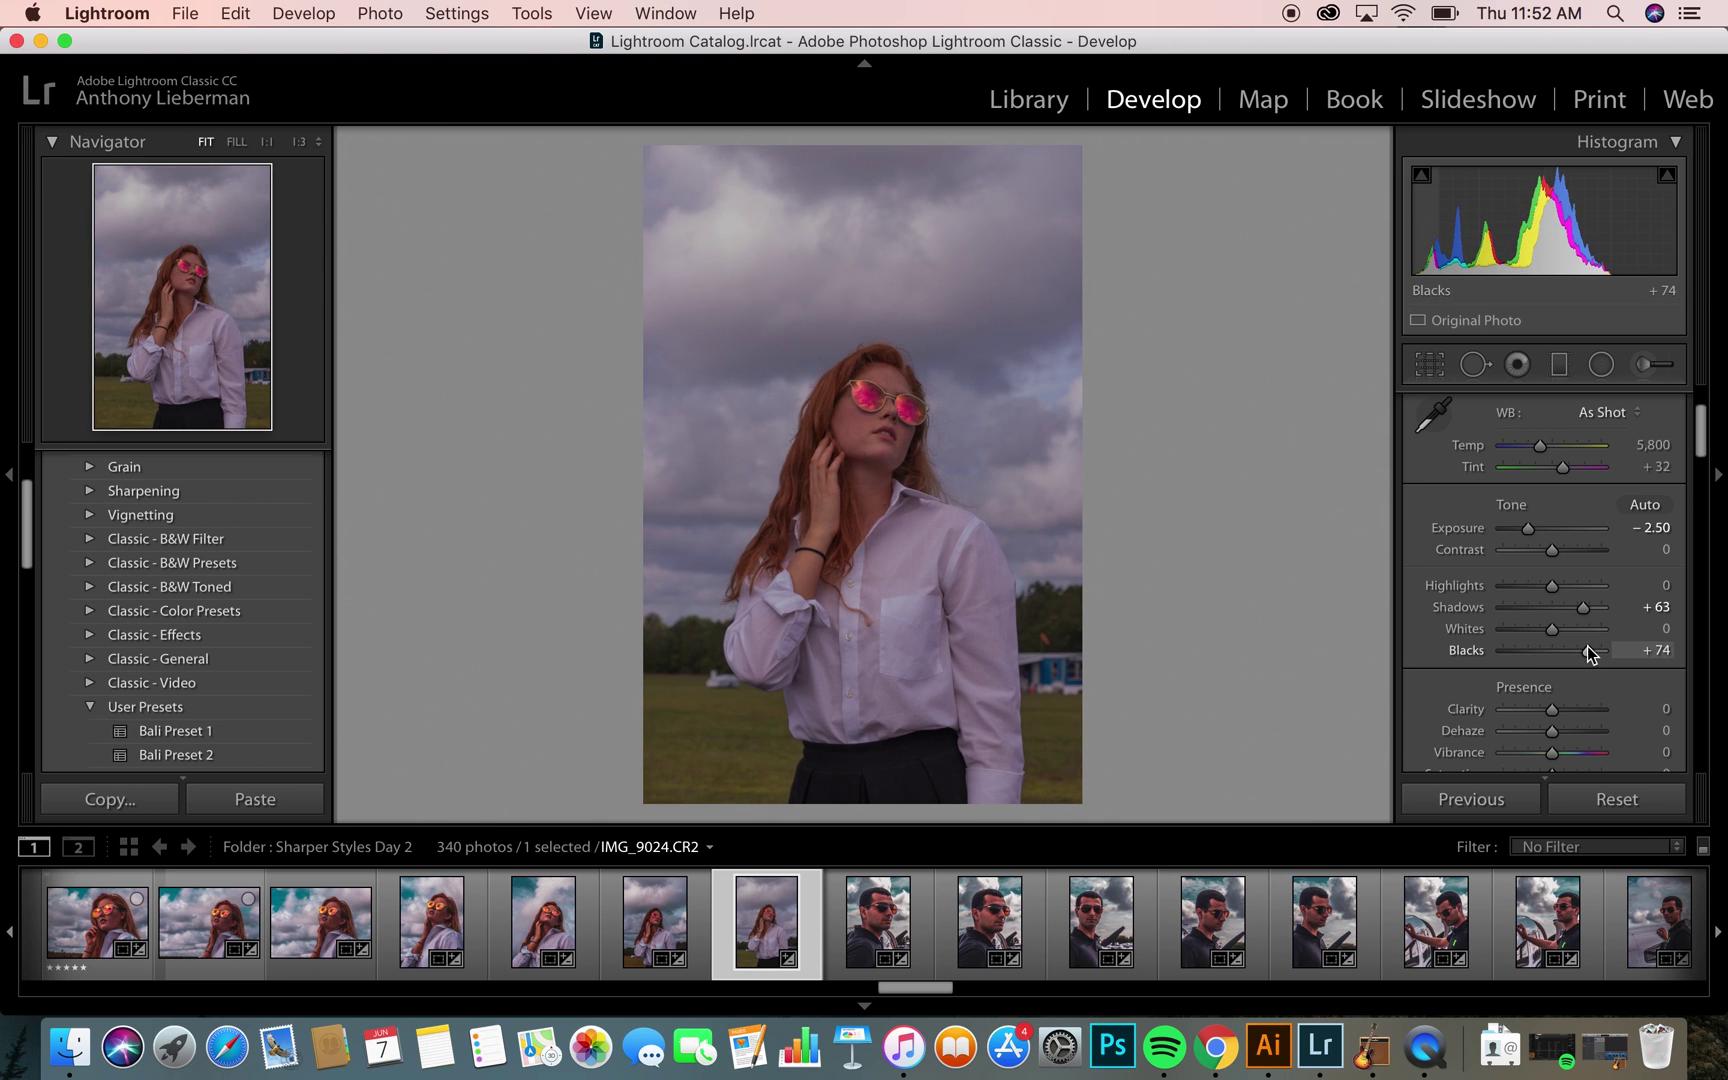
left_click_drag(1528, 529, 1524, 529)
Step: Pull Highlights down to −100 and raise Whites to +64
scroll(1486, 612, "down", 2)
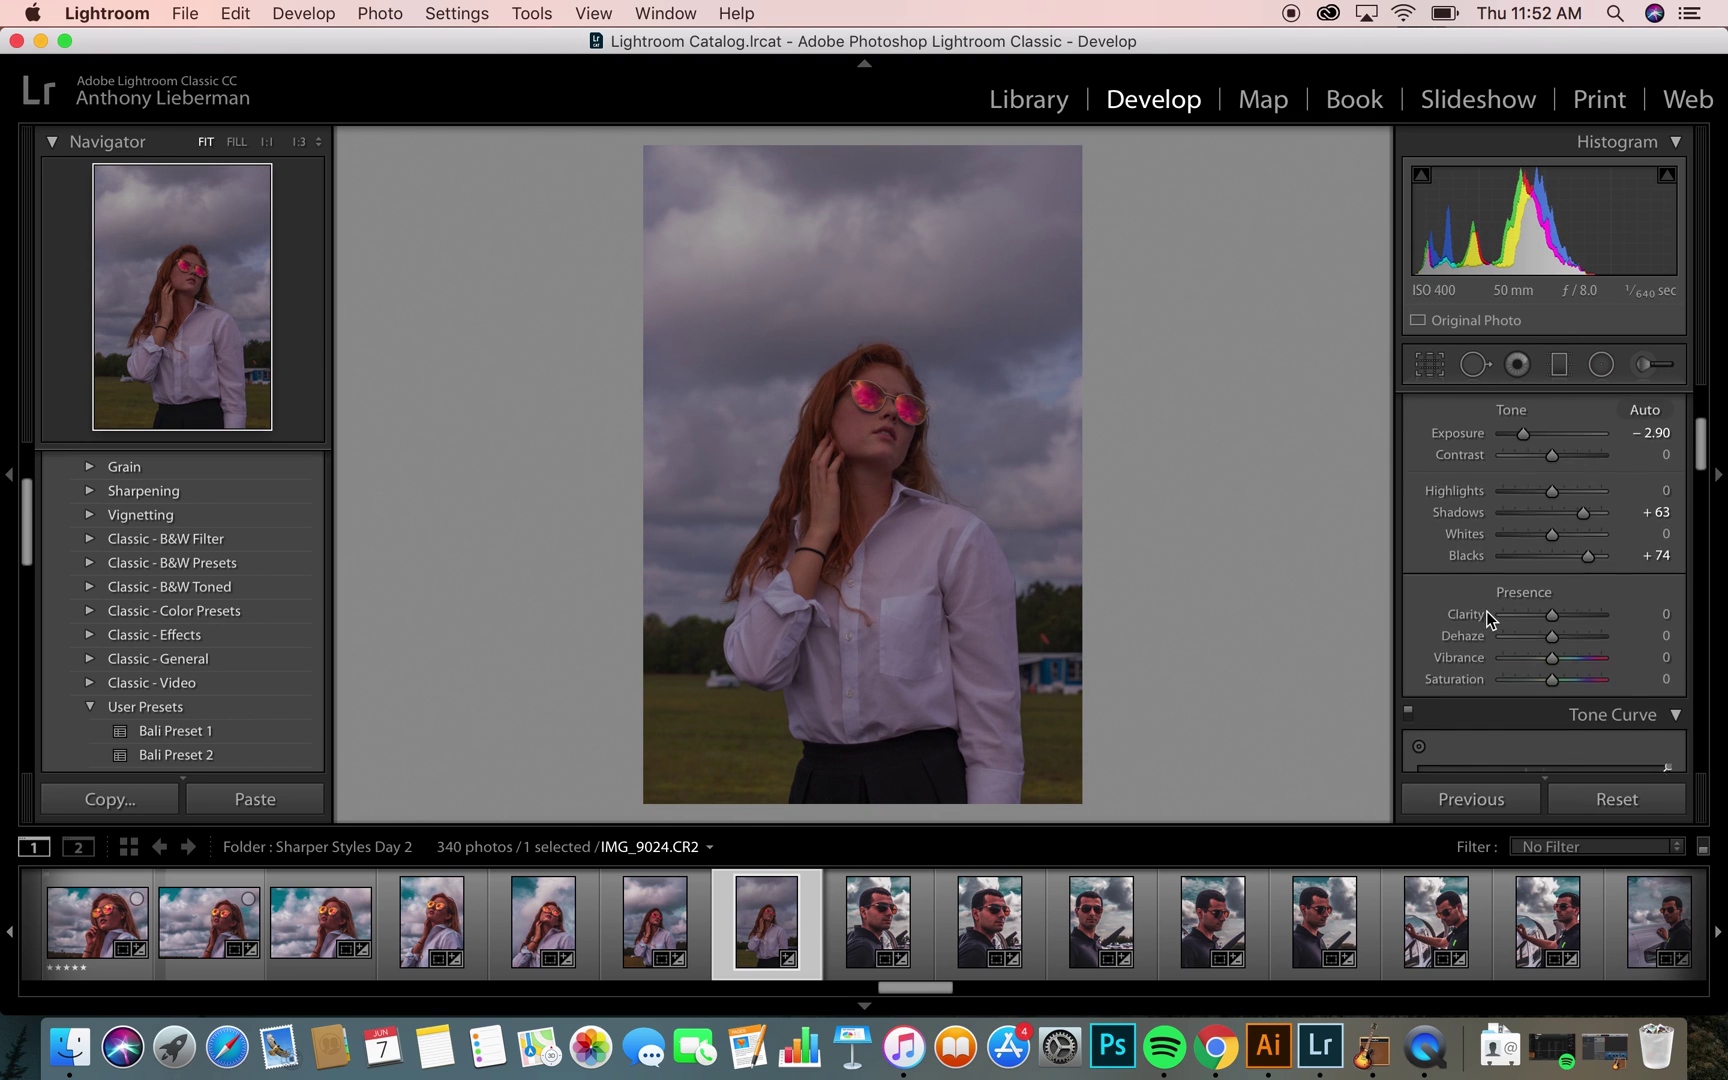
scroll(1486, 612, "up", 2)
left_click_drag(1552, 582, 1484, 586)
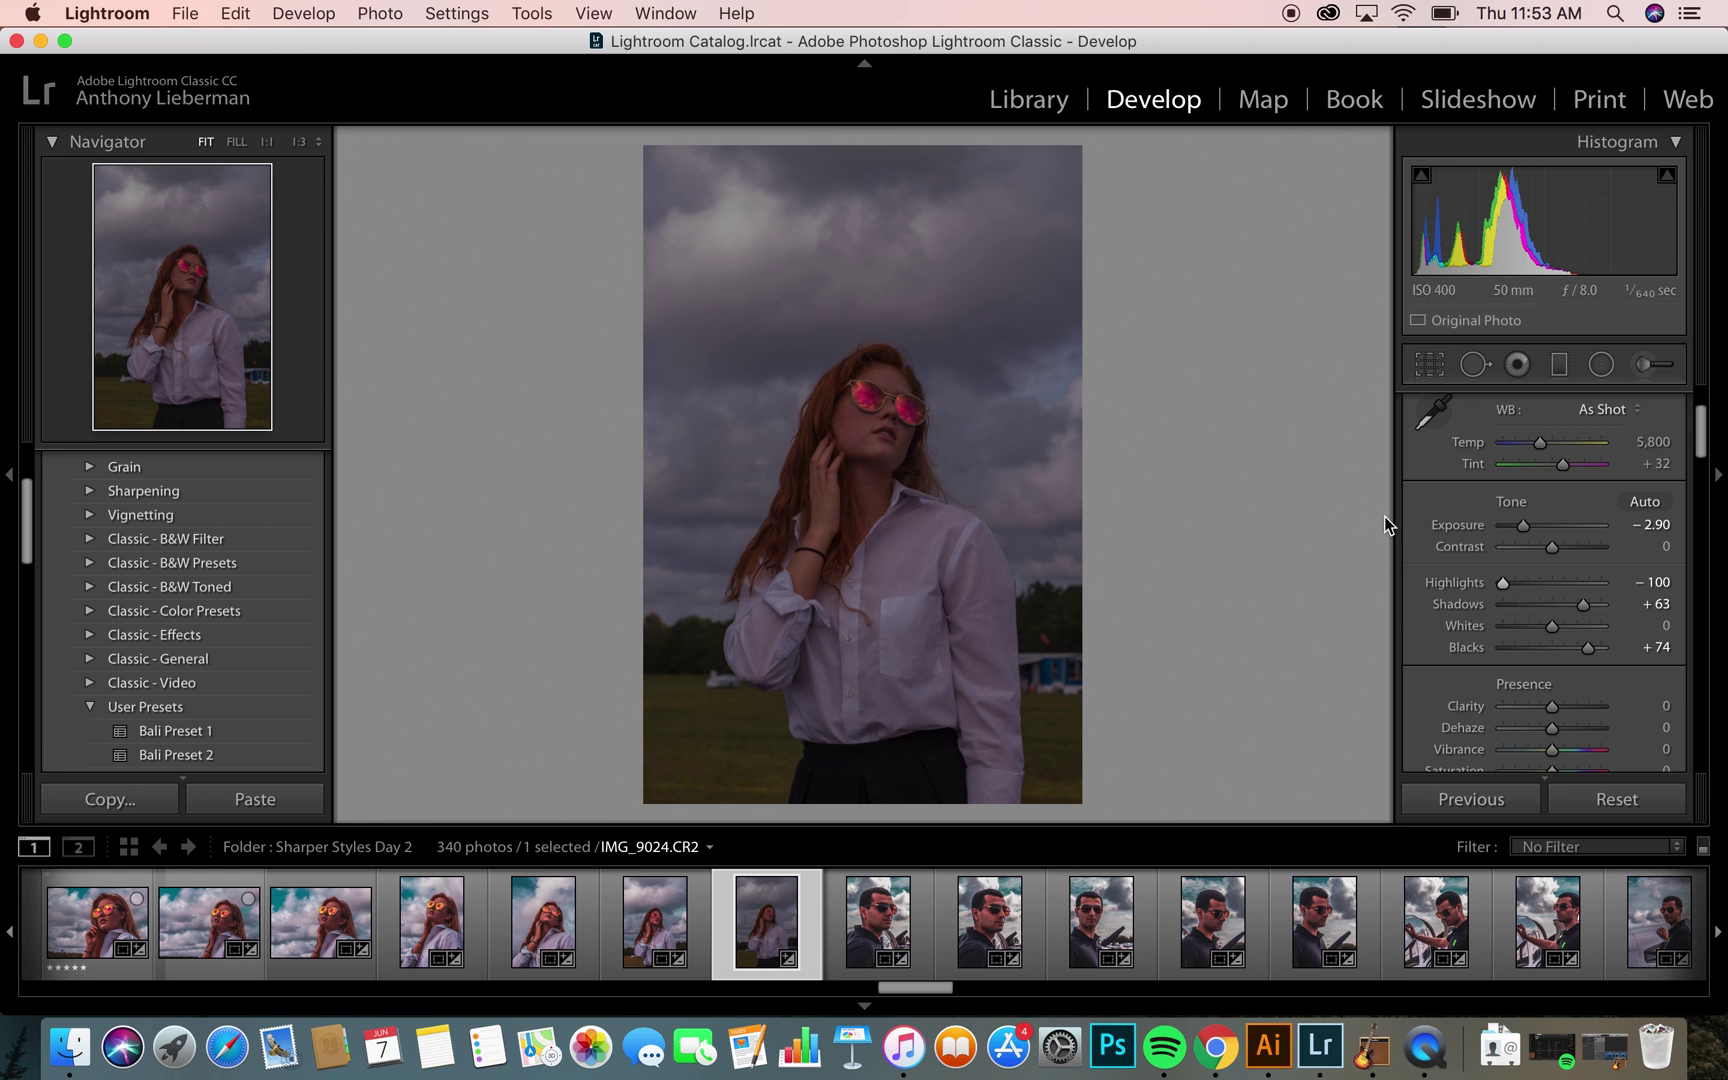
left_click_drag(1552, 624, 1586, 628)
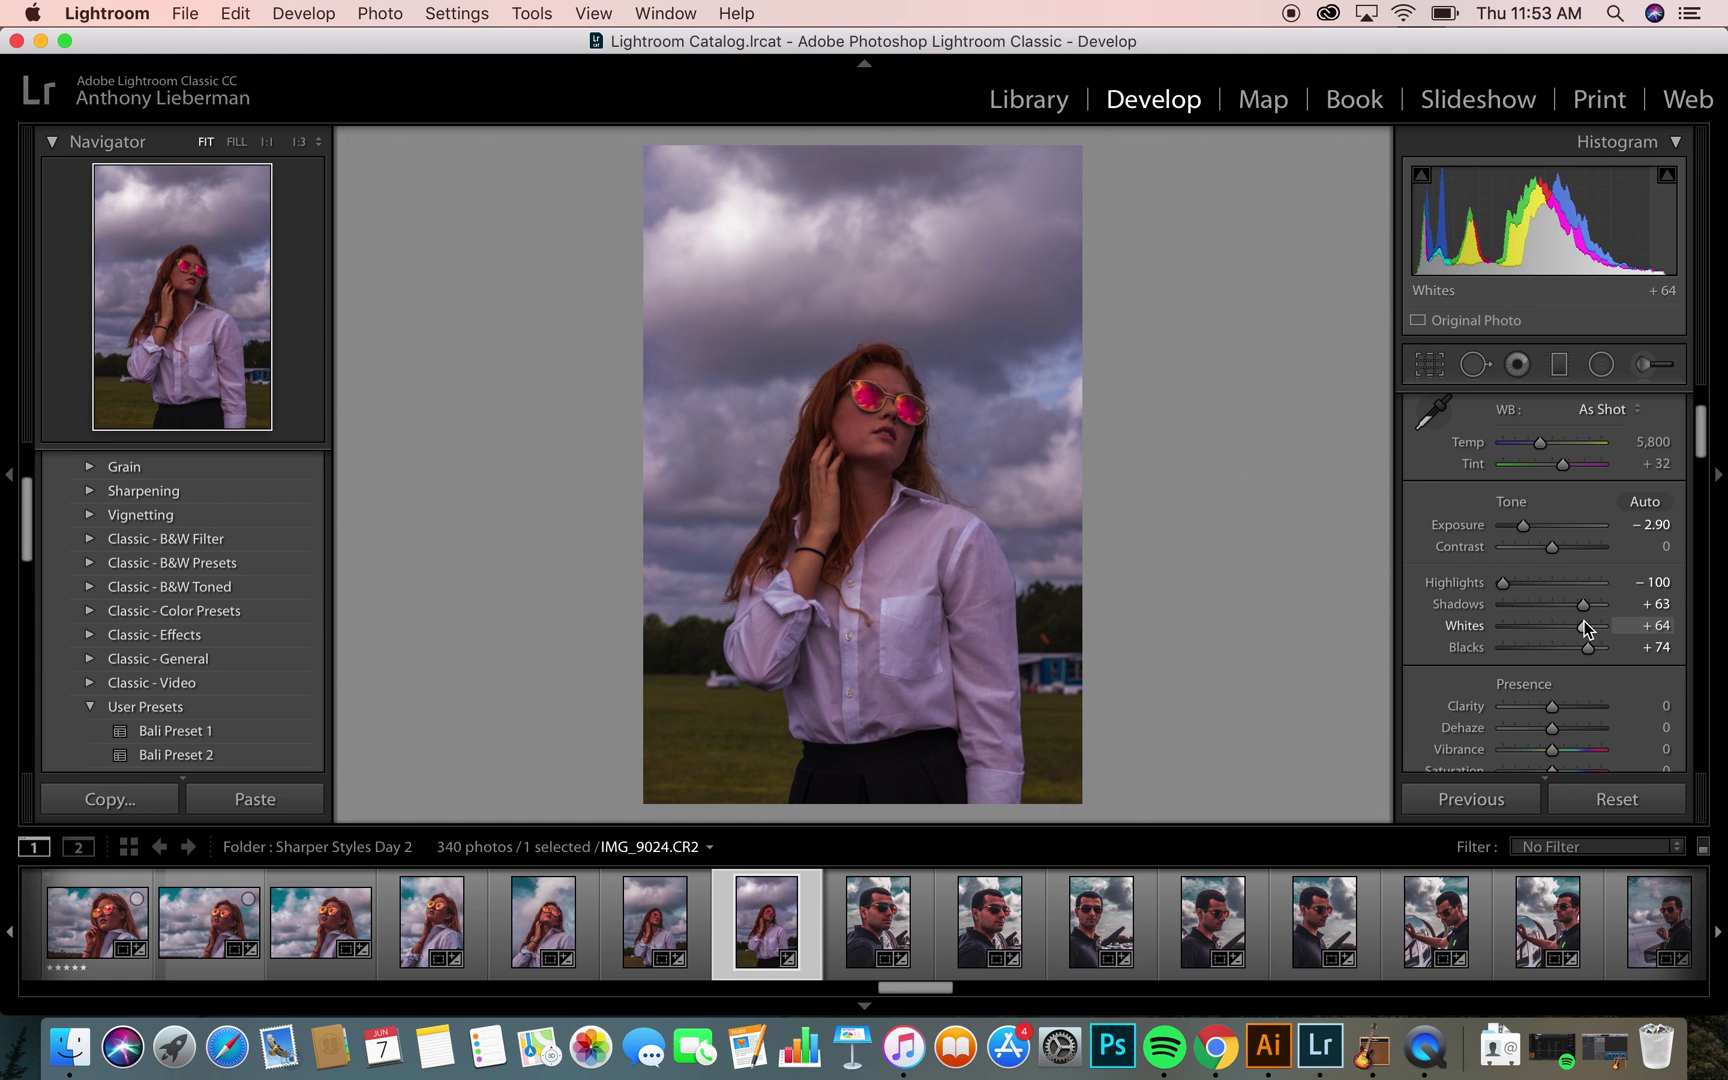
Step: Check the before/after view, then cool the white balance to Temp 5,483
key("backslash")
key("backslash")
key("XF86MonBrightnessUp")
key("backslash")
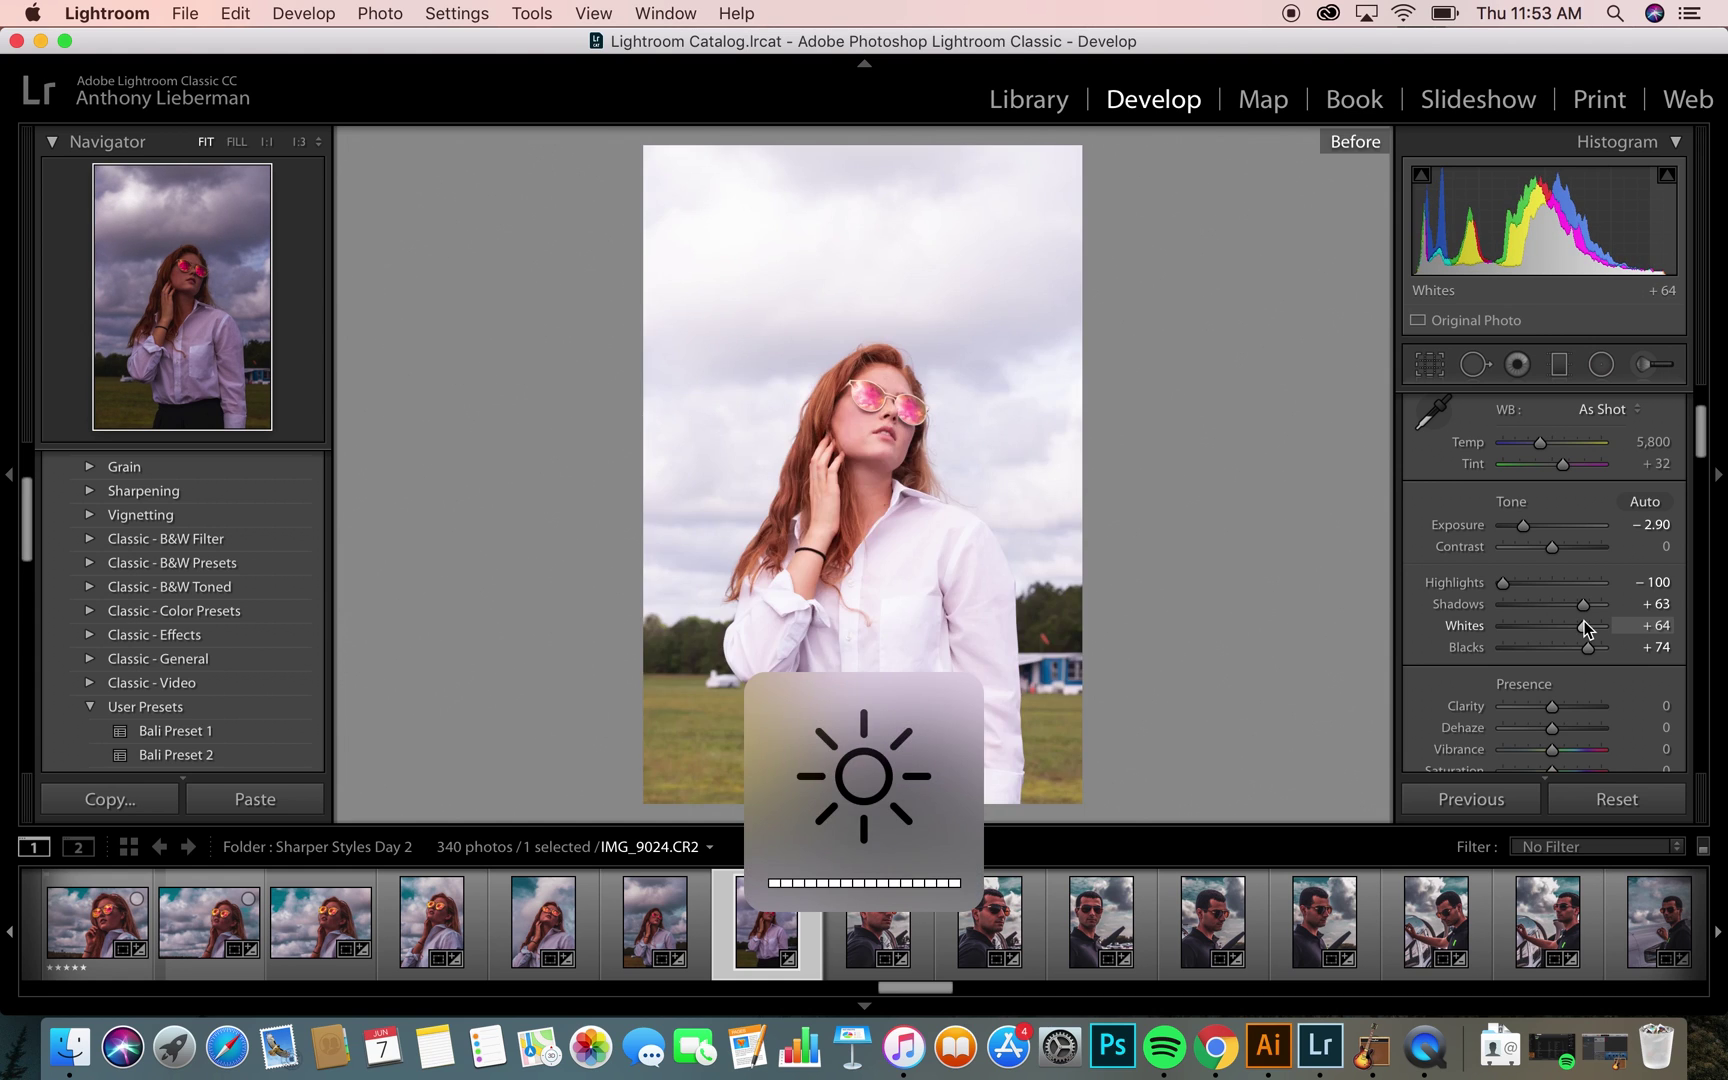
key("backslash")
key("backslash")
key("backslash")
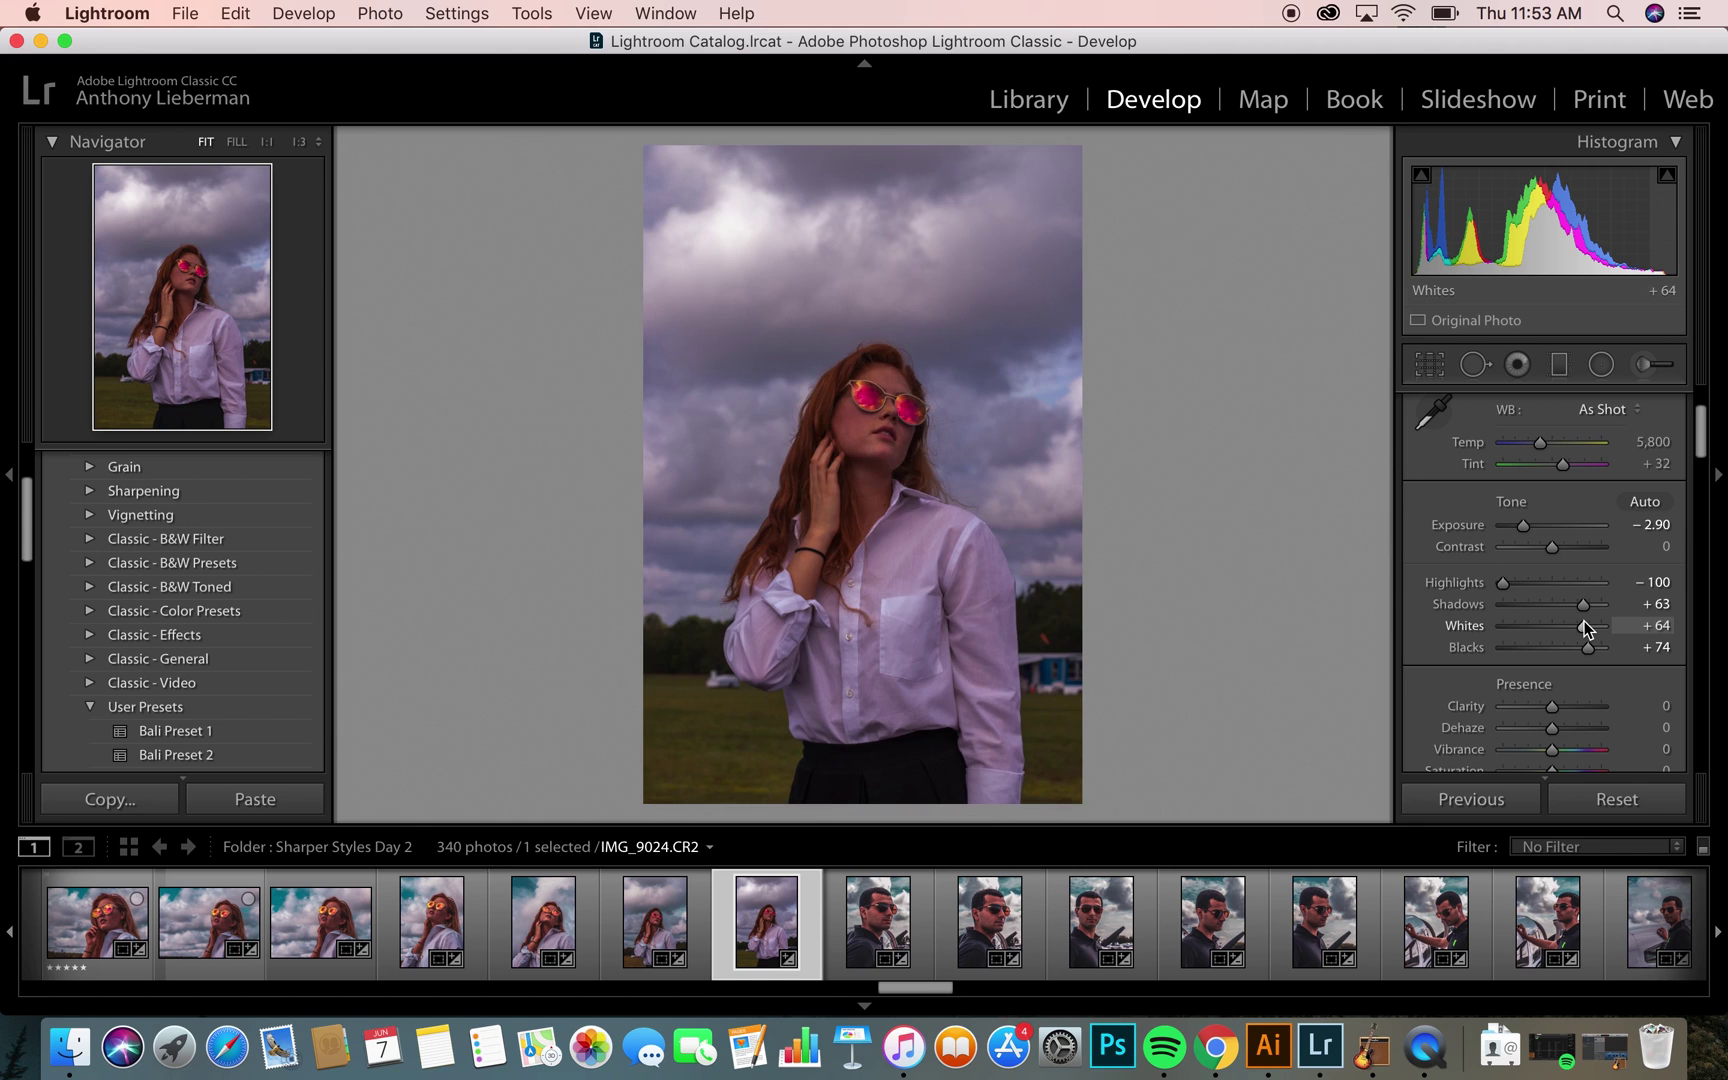
left_click_drag(1540, 442, 1536, 441)
key("ctrl+Right")
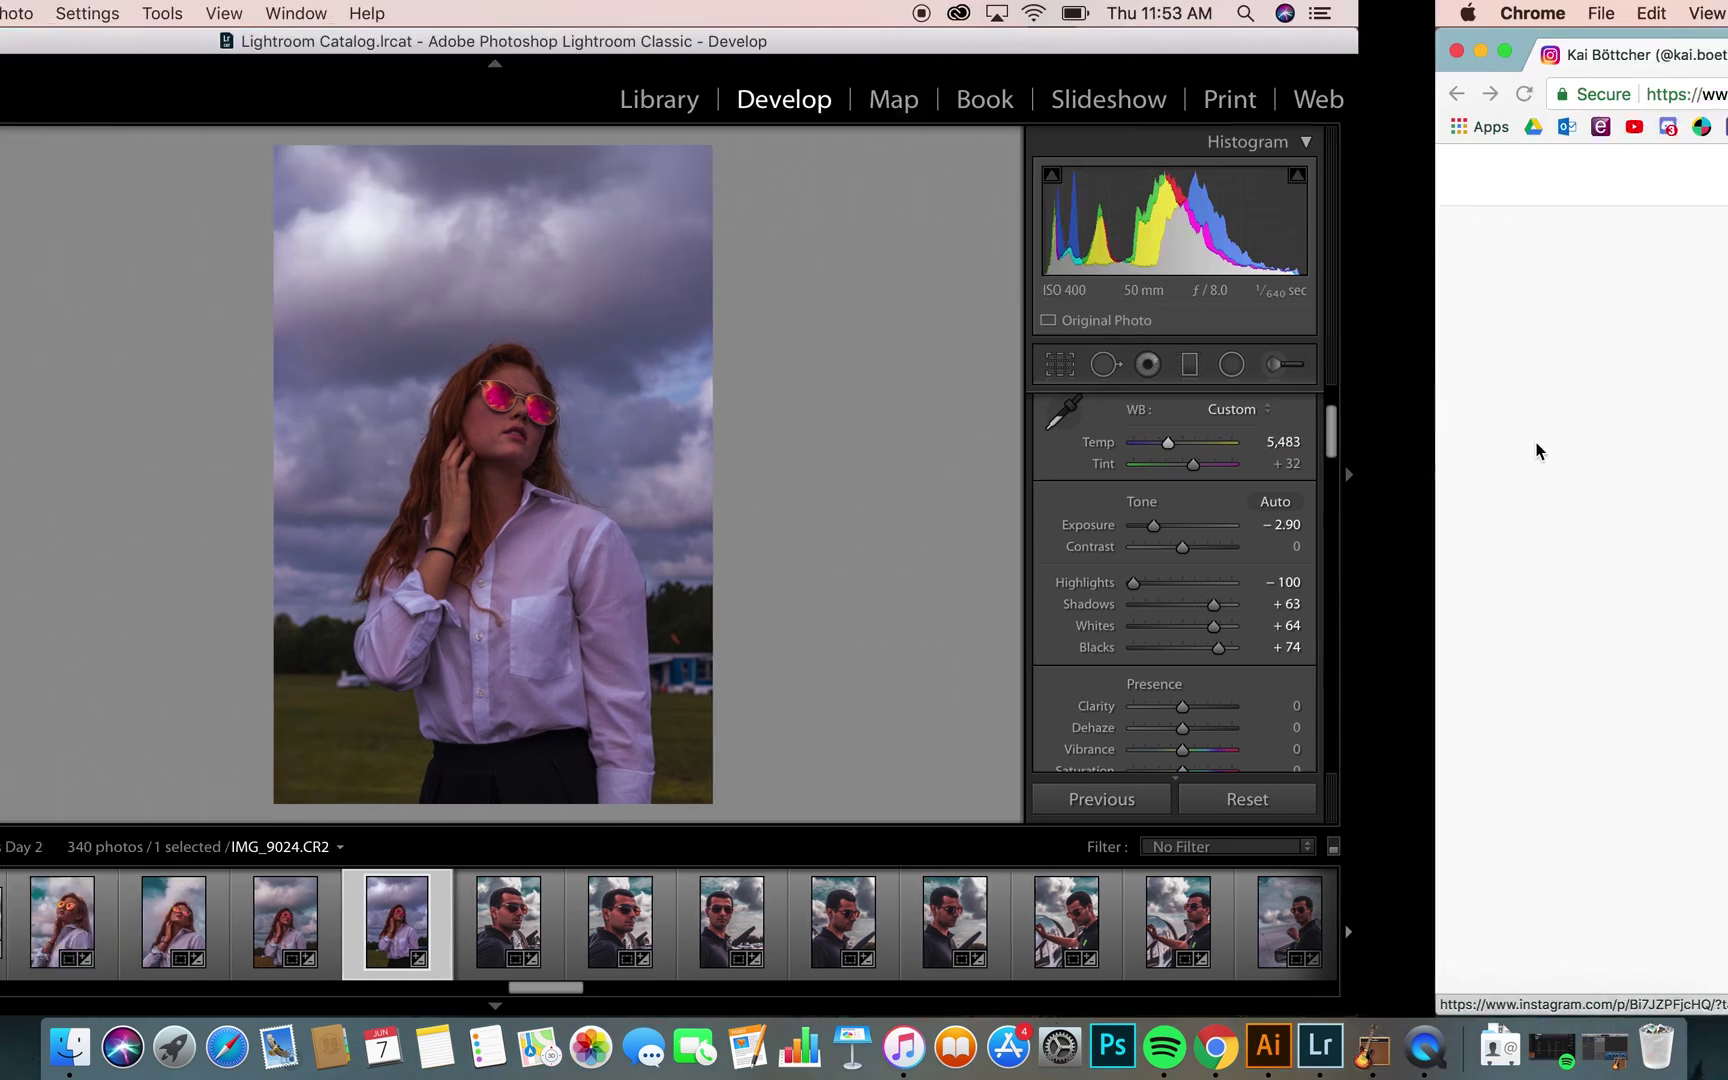
scroll(1054, 603, "down", 3)
scroll(1054, 605, "down", 5)
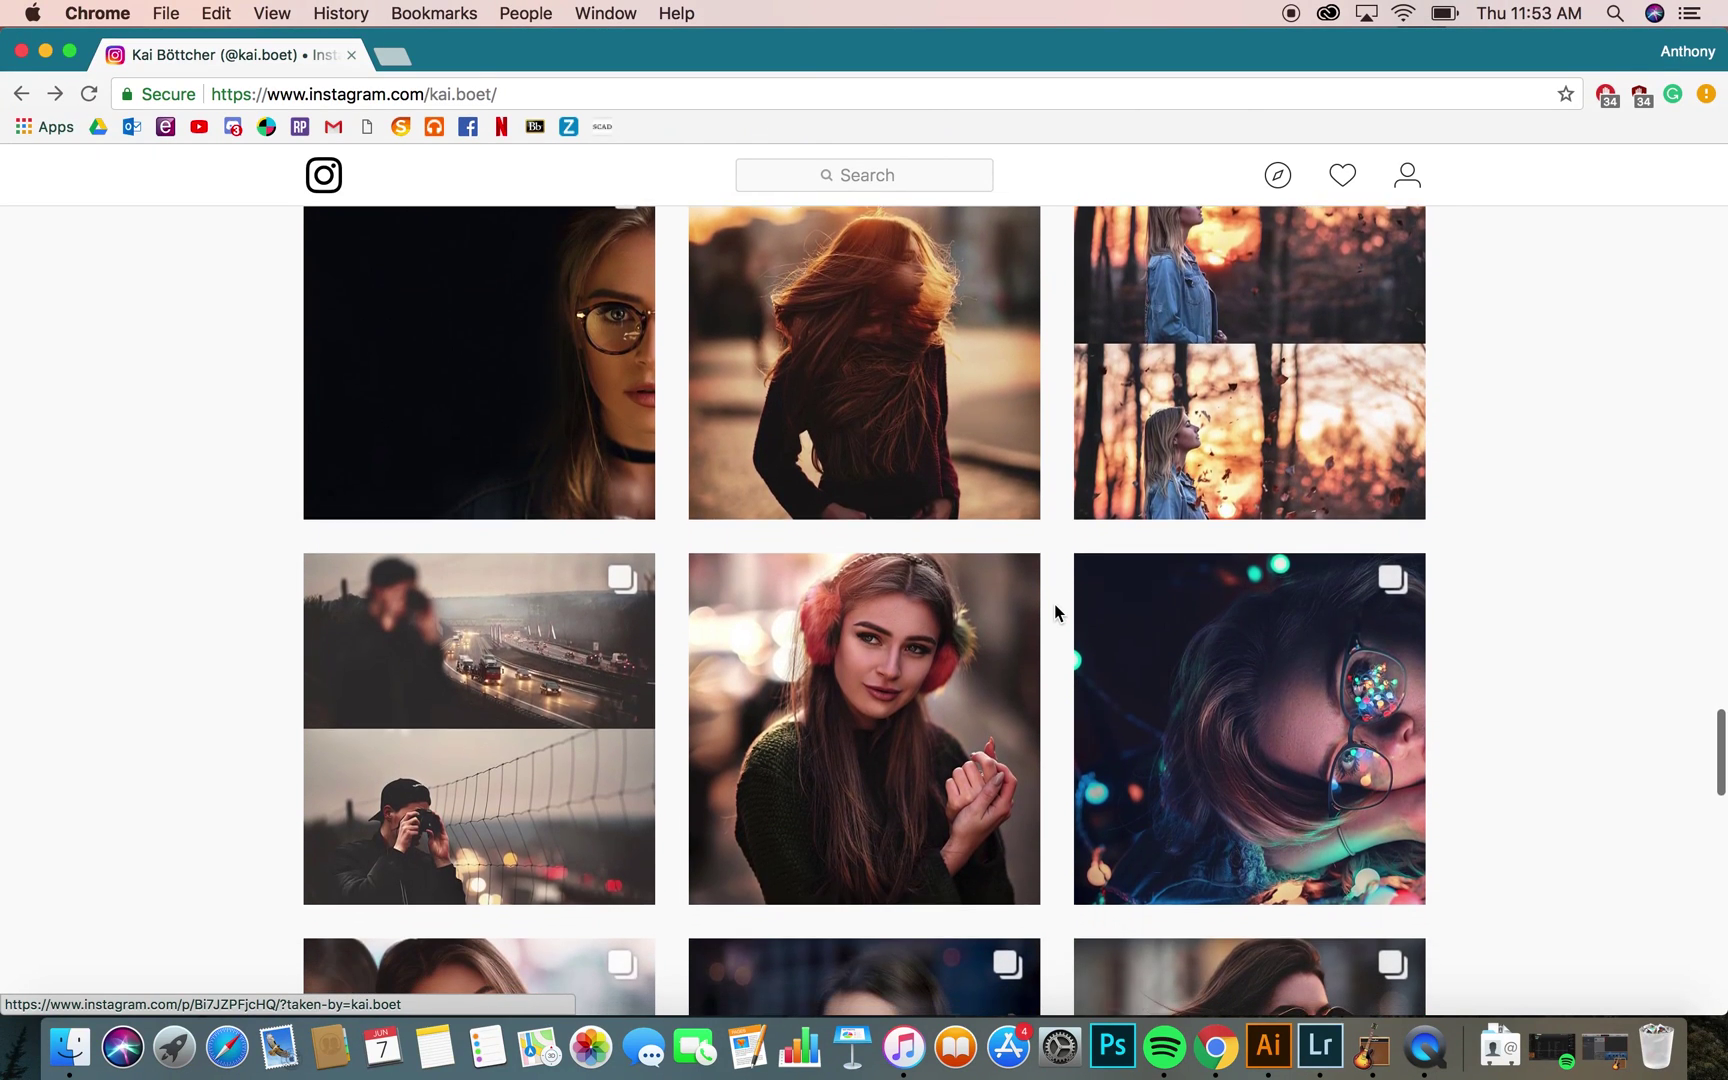
scroll(1055, 605, "up", 3)
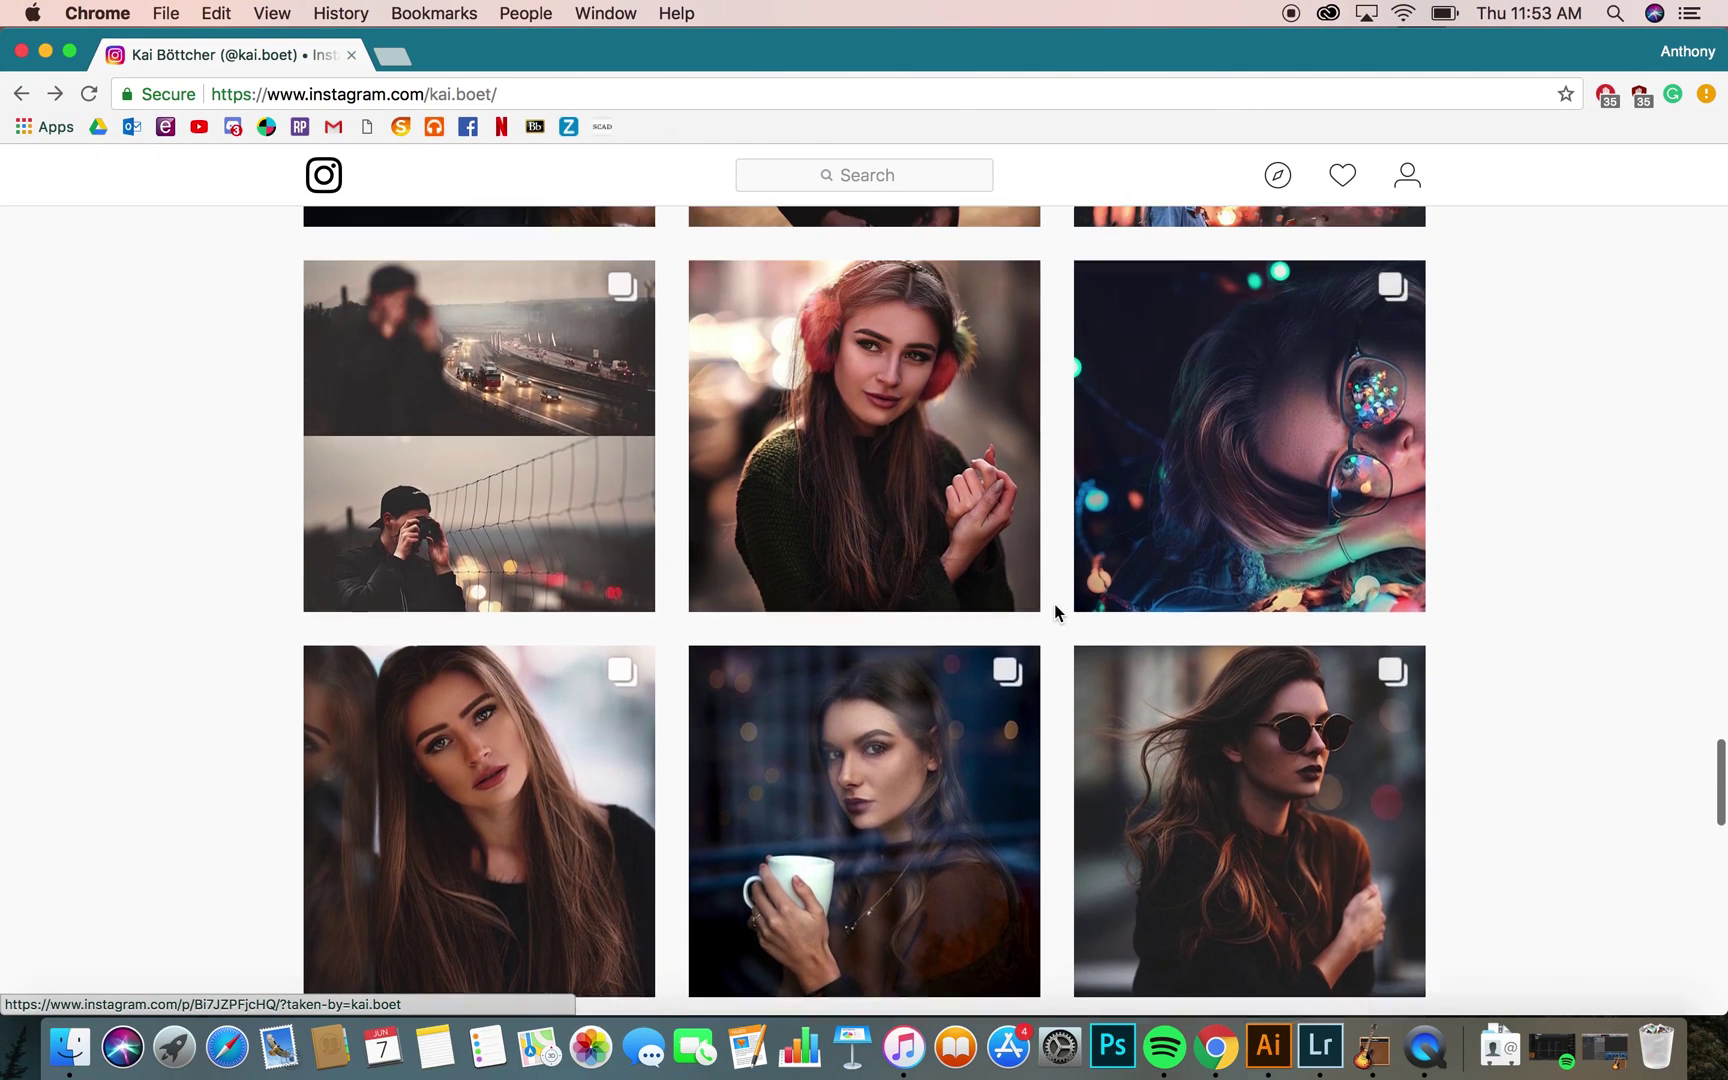
scroll(1050, 606, "down", 2)
scroll(1048, 613, "down", 1)
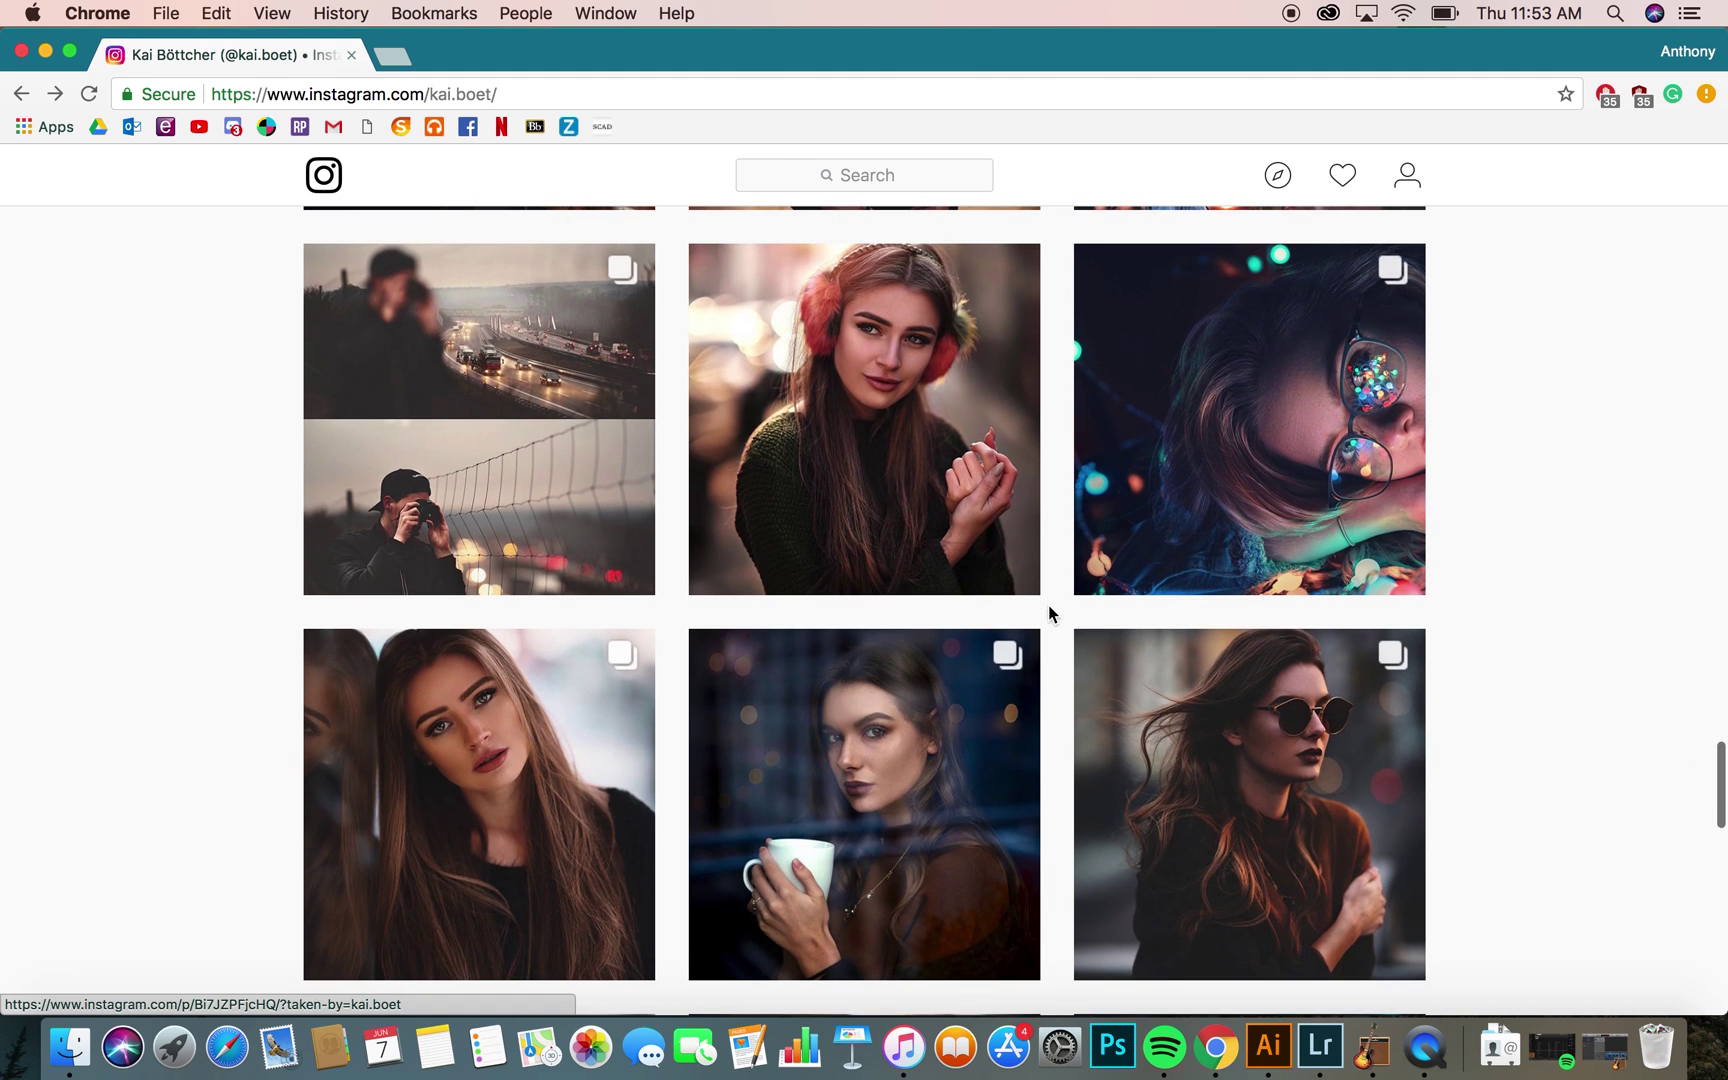
key("ctrl+Left")
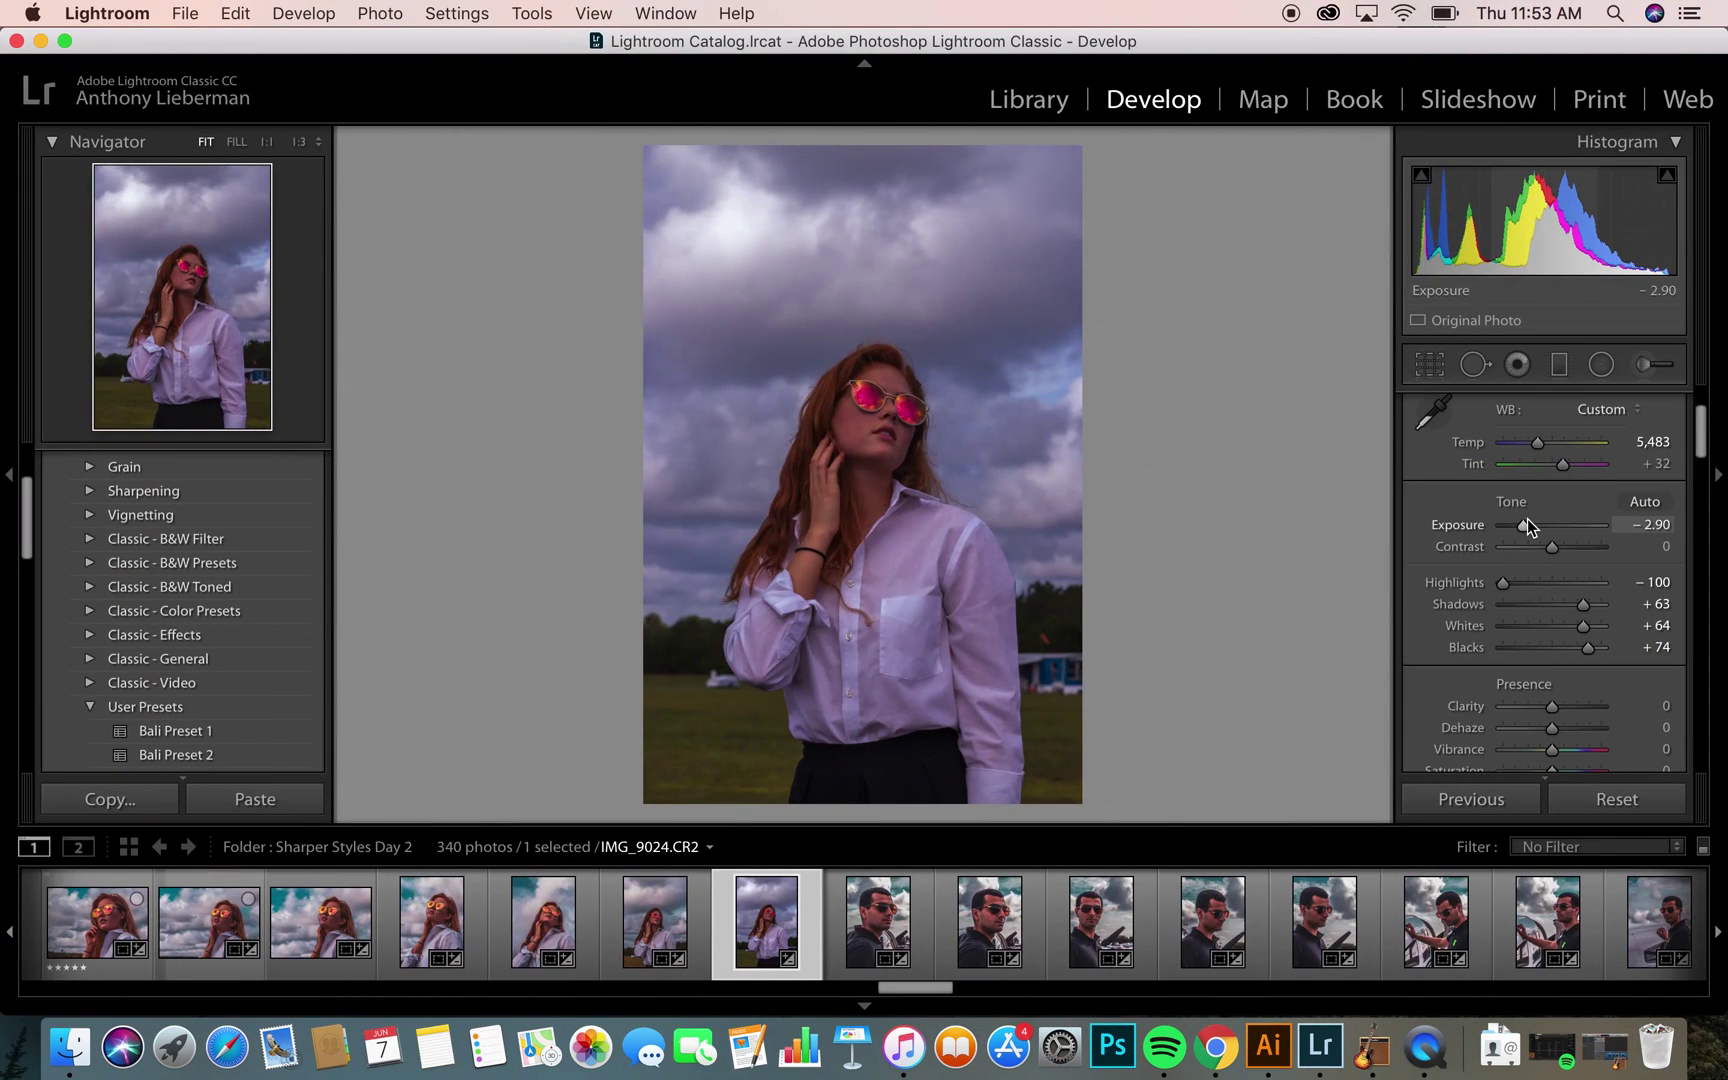
Step: Boost Clarity on IMG_9024.CR2 to +74 and drop down the Profile choices
scroll(1521, 522, "down", 4)
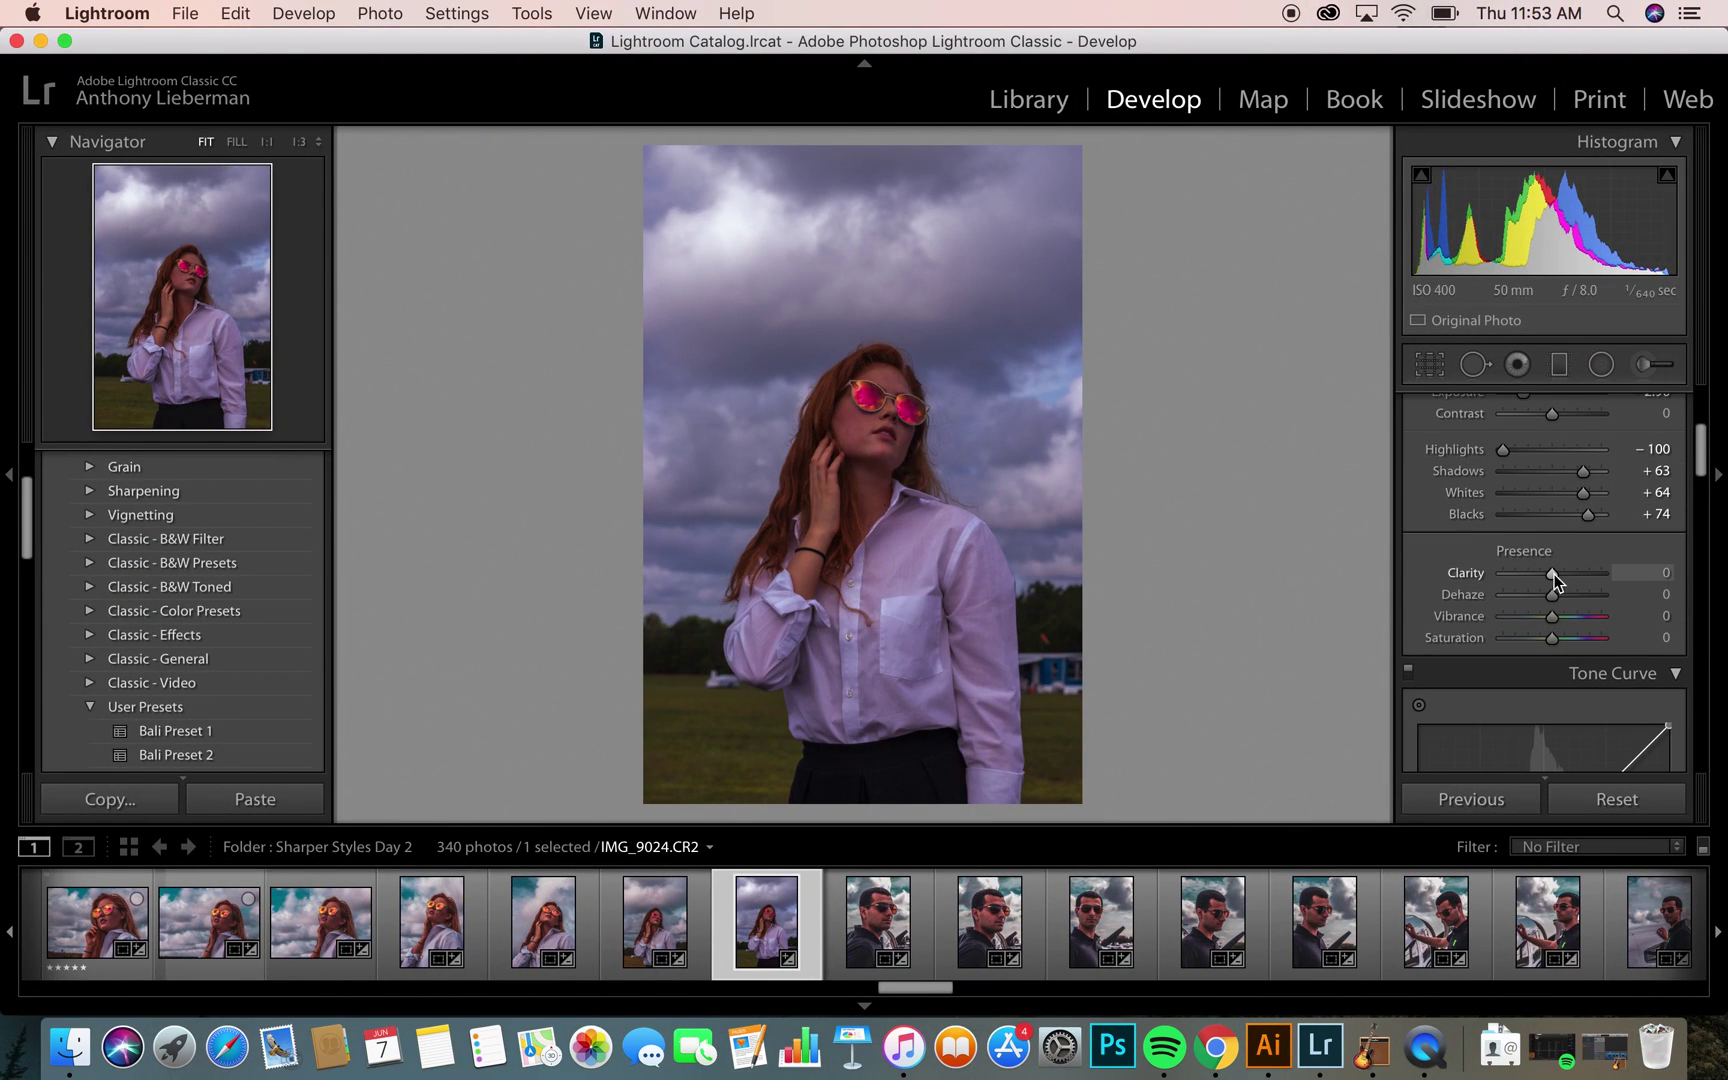
left_click_drag(1554, 574, 1590, 567)
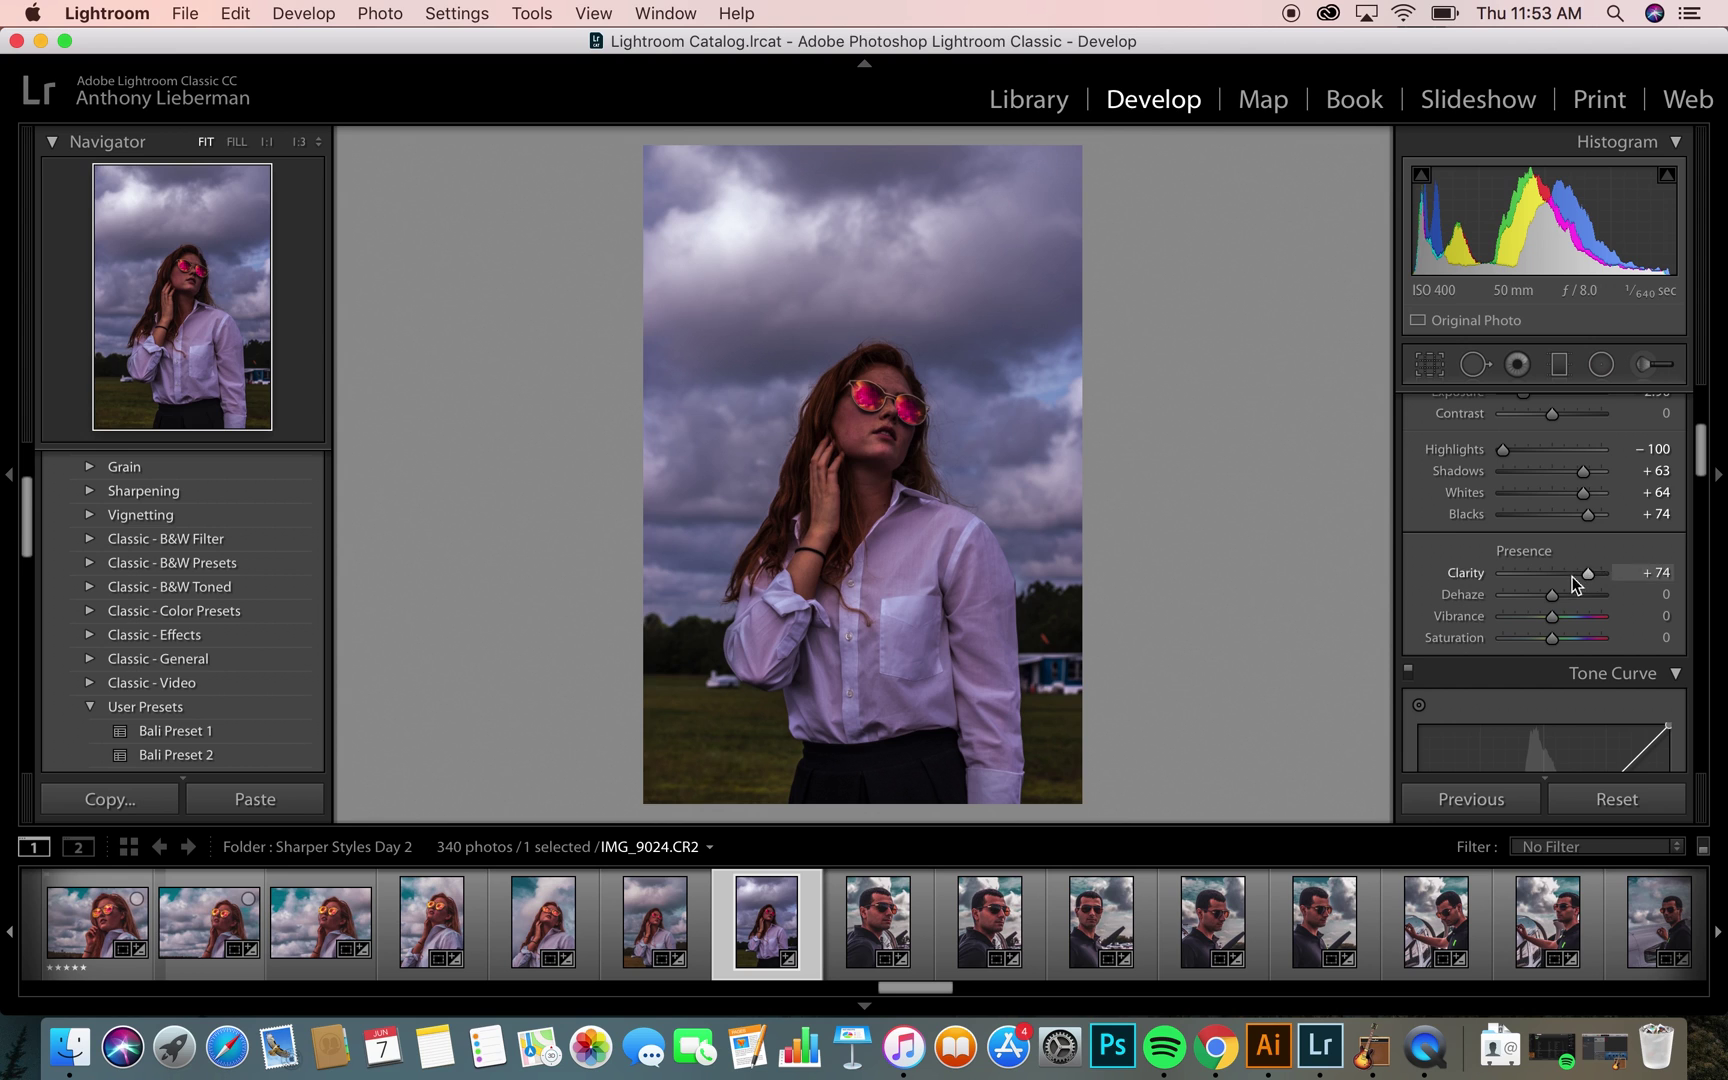
scroll(1571, 576, "down", 6)
scroll(1547, 586, "up", 5)
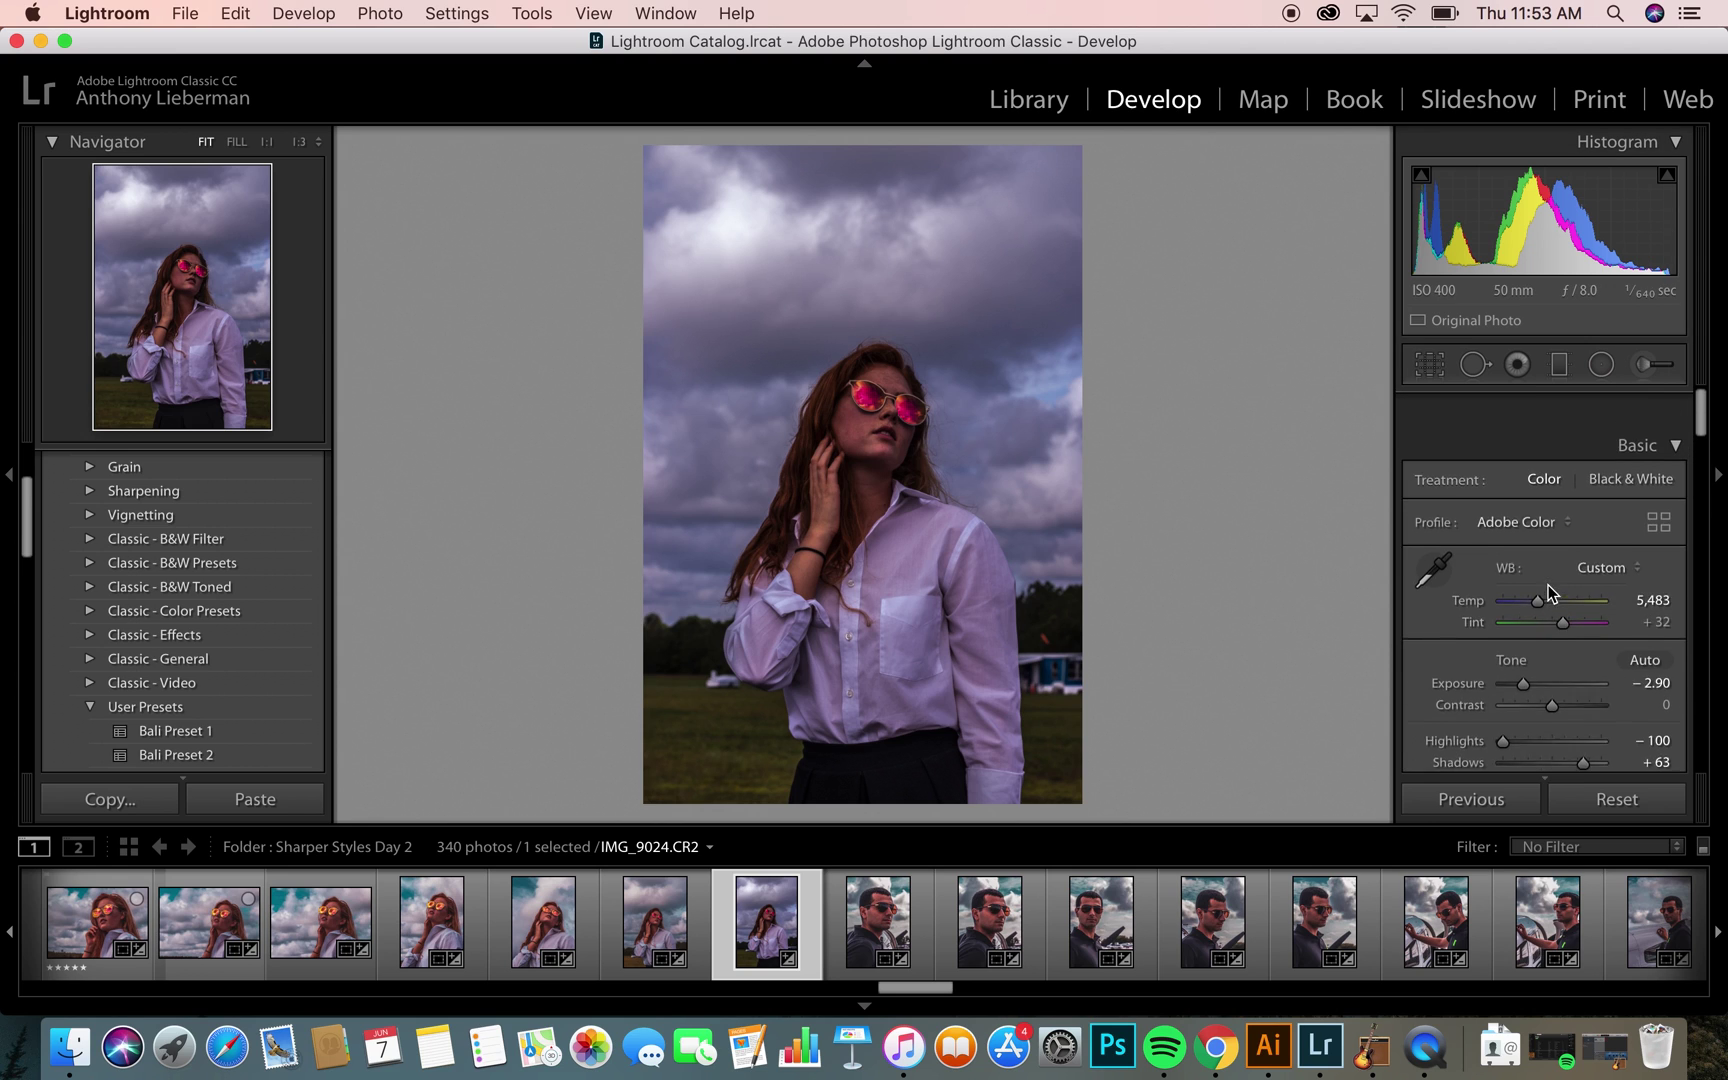
left_click(1521, 482)
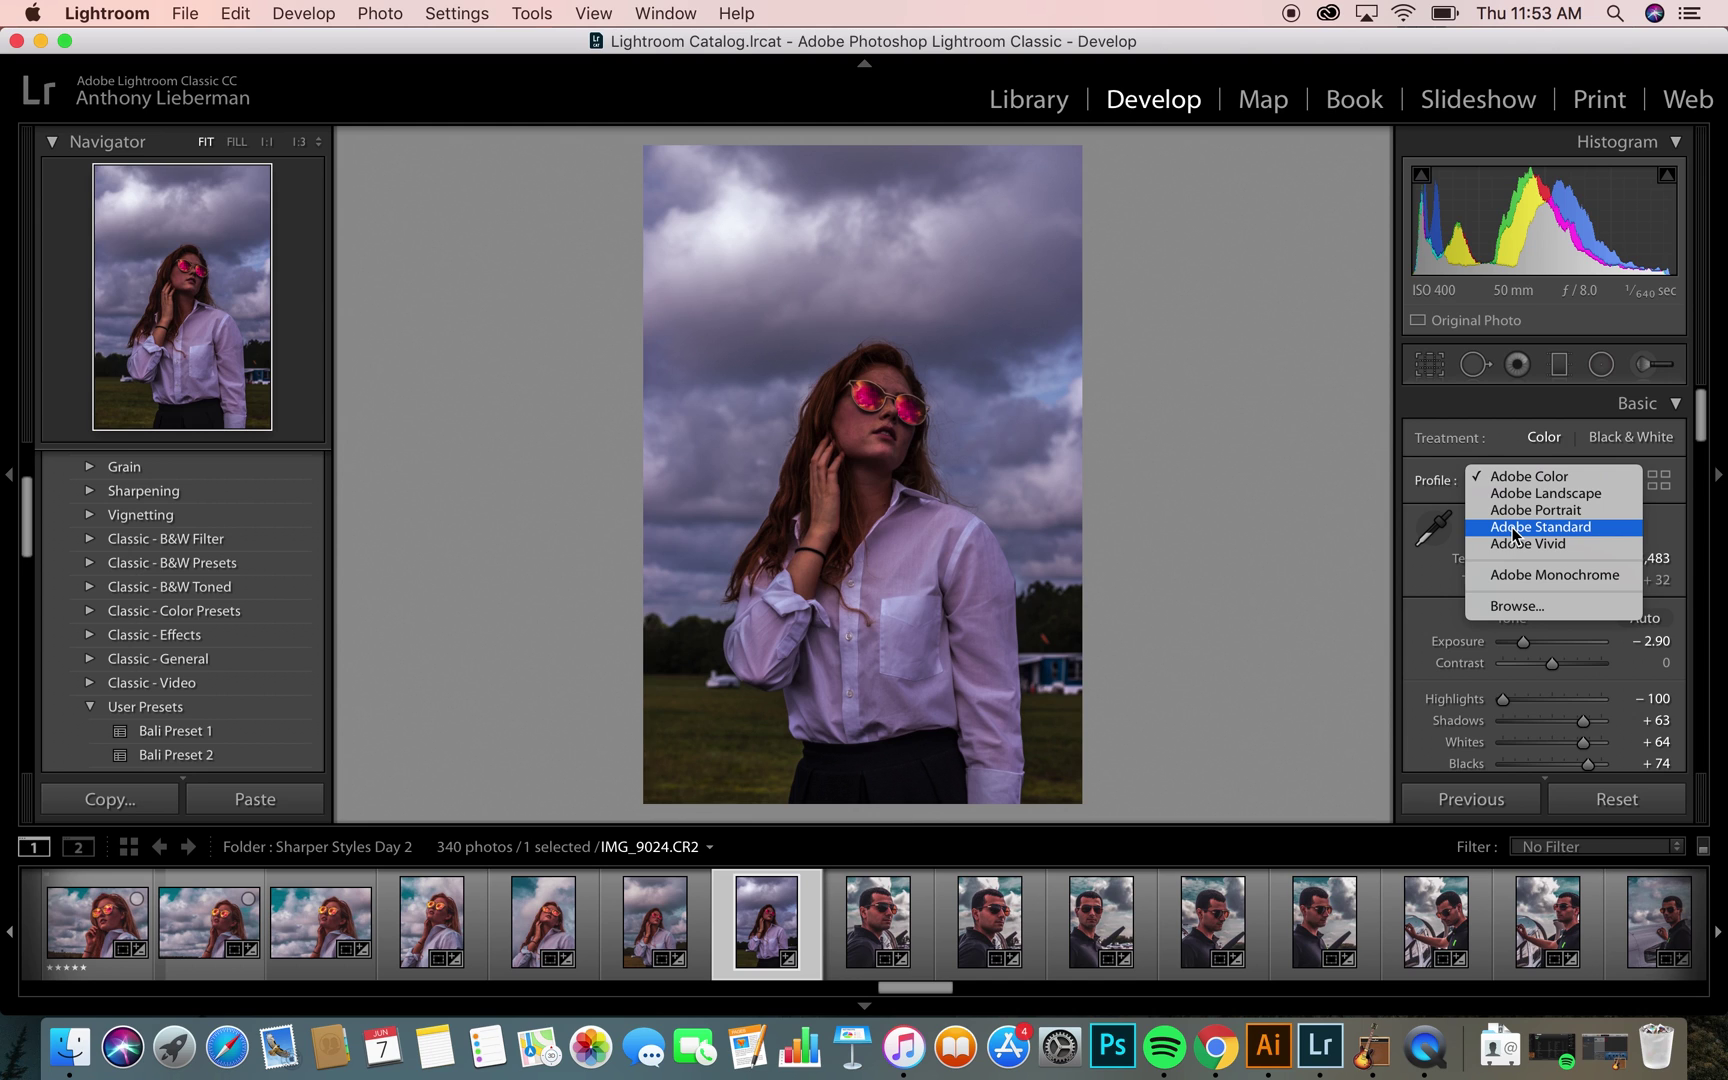
Step: Apply the Adobe Vivid profile from the profile browser
left_click(1510, 607)
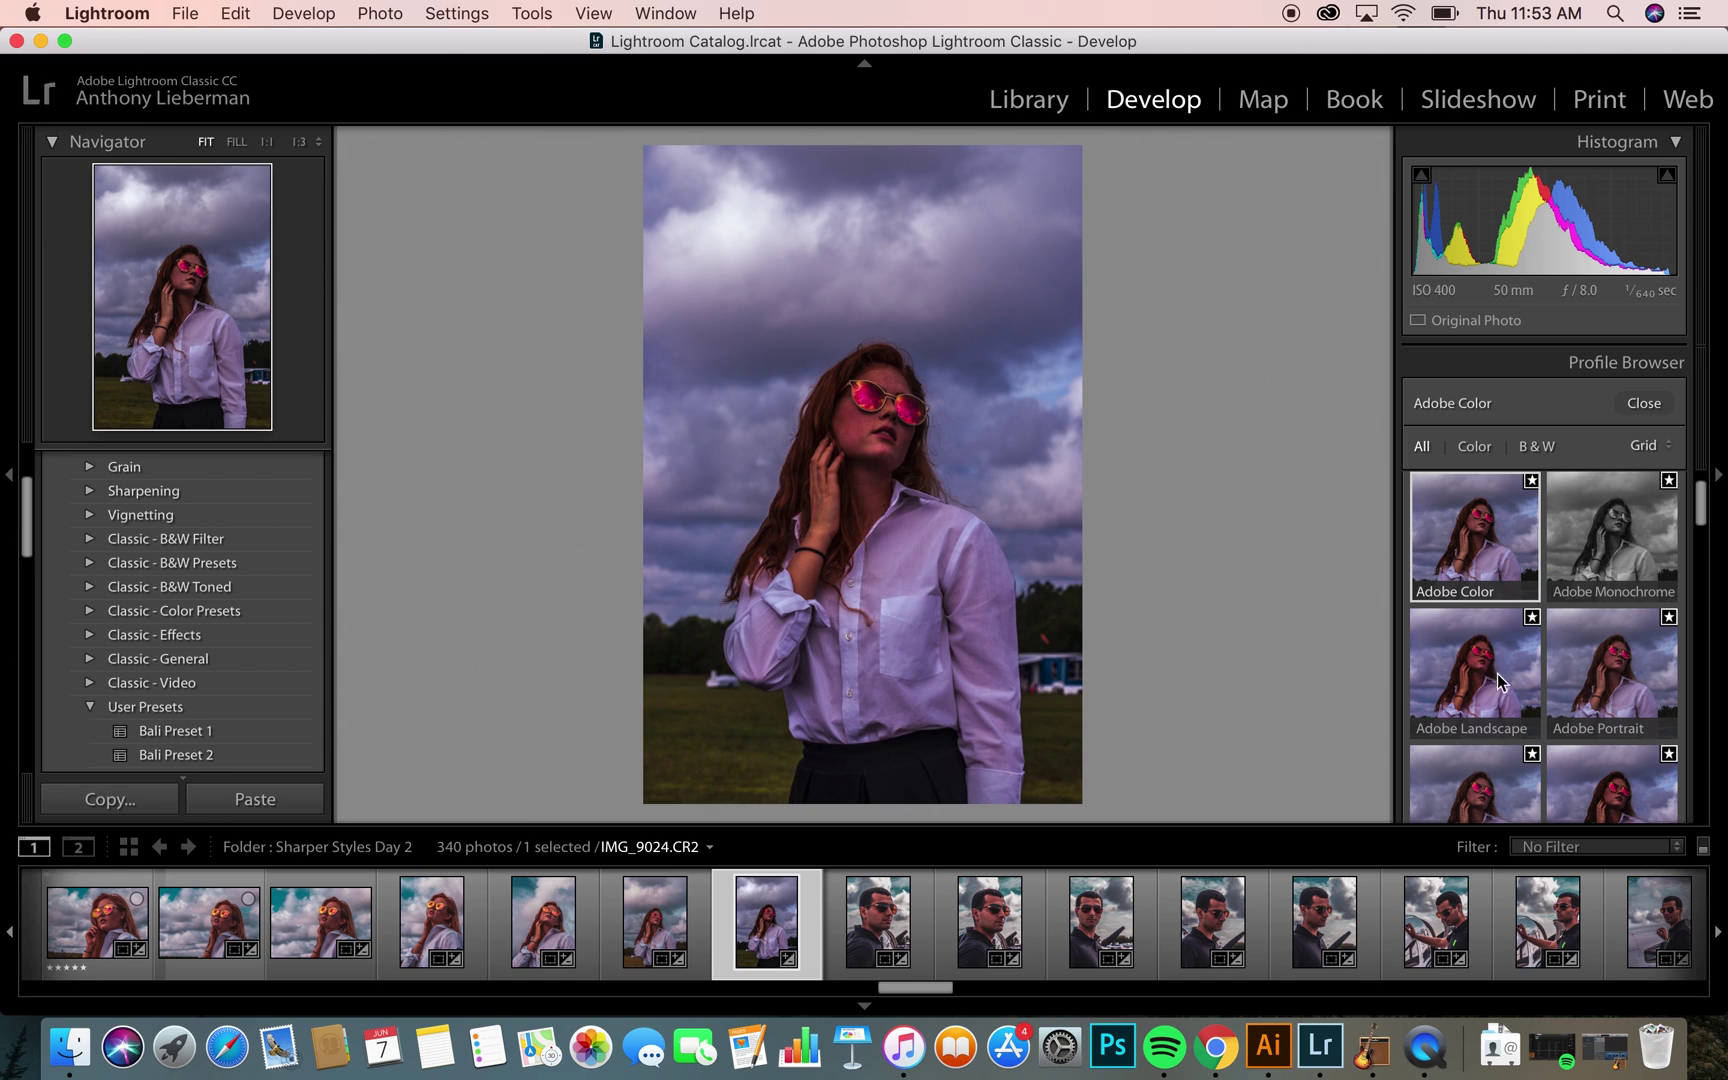
scroll(1450, 628, "down", 2)
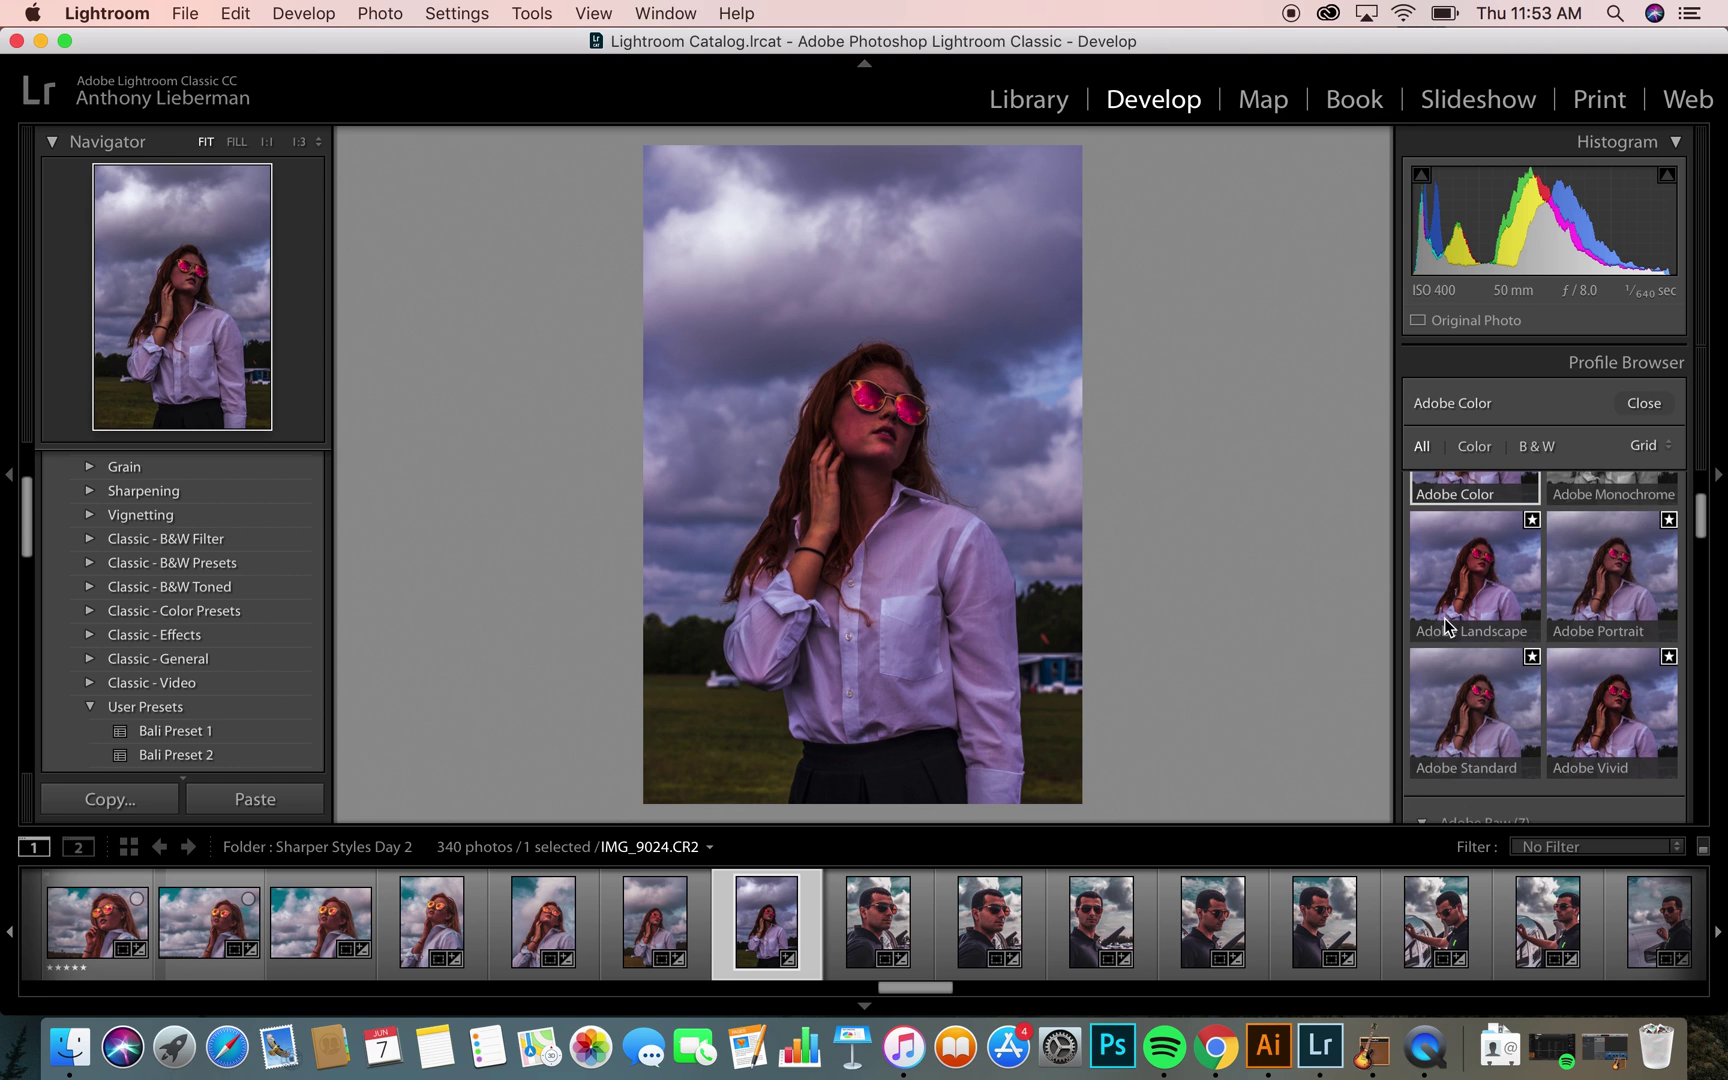
double_click(1602, 689)
Step: Ease Exposure up to −2.55 and lower Vibrance to −16
scroll(1488, 612, "down", 2)
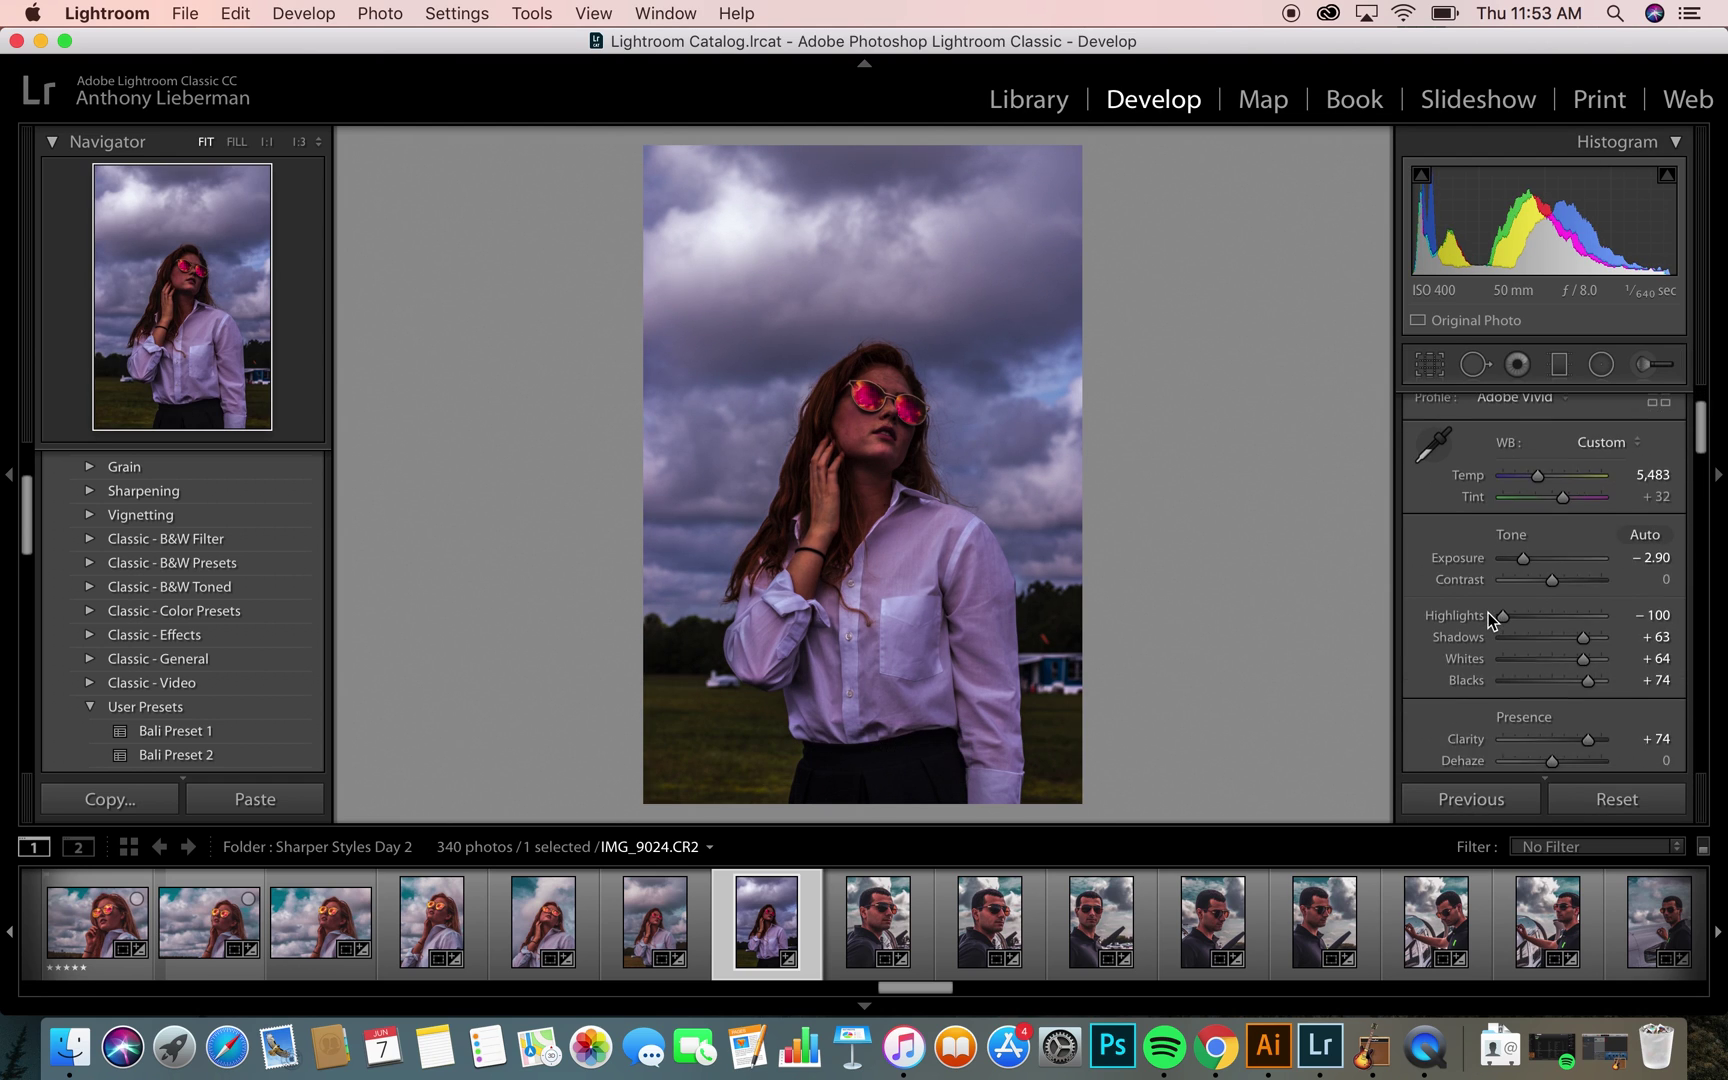
left_click_drag(1526, 531, 1528, 531)
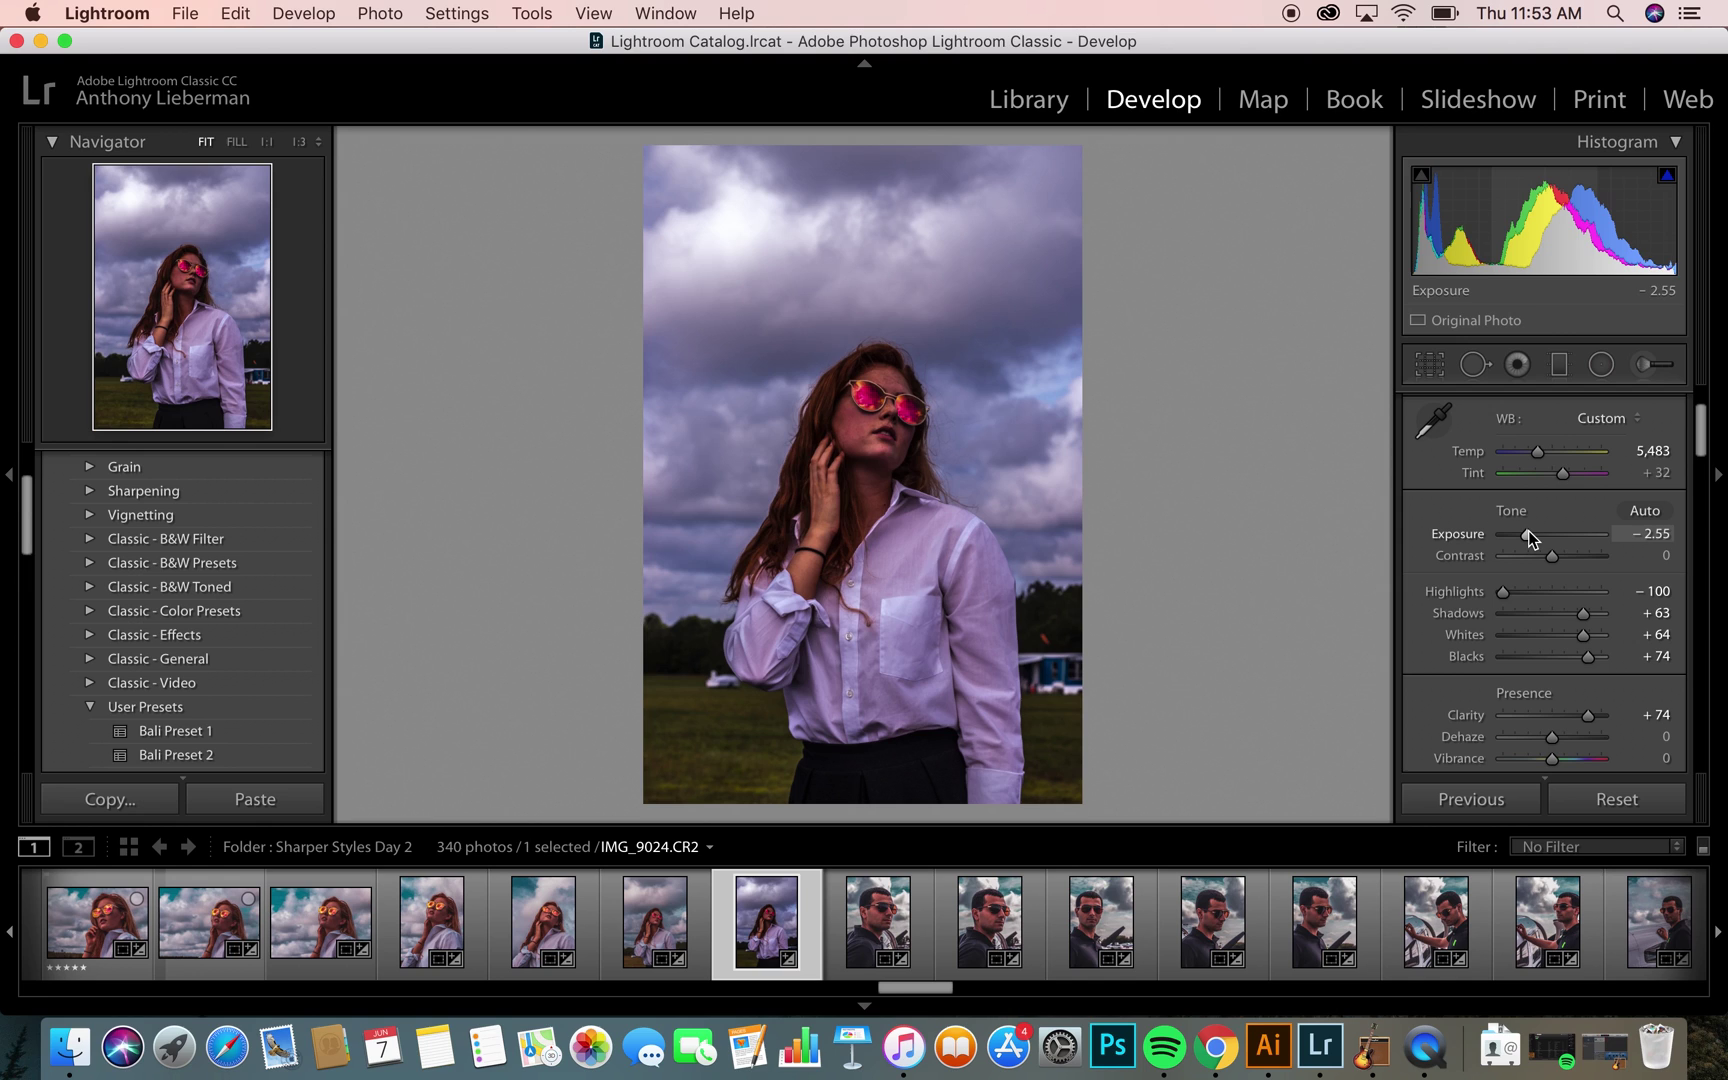
scroll(1494, 587, "down", 3)
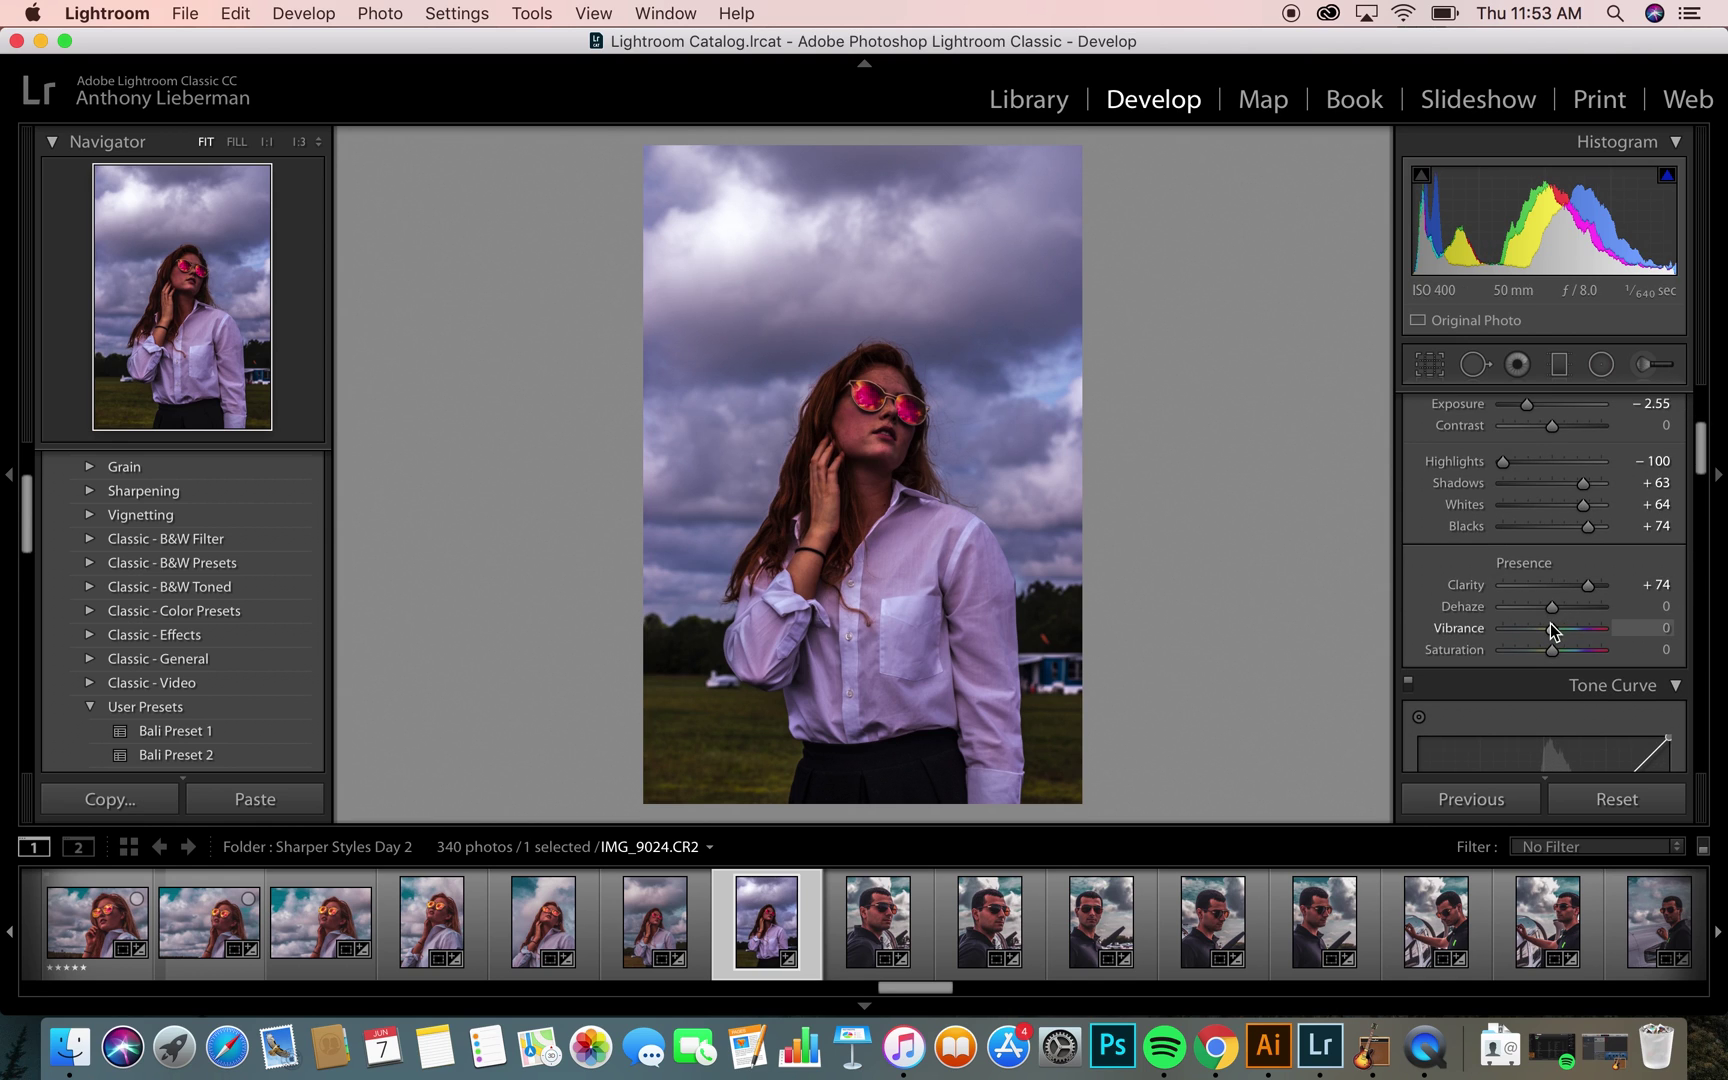
left_click_drag(1551, 630, 1548, 622)
scroll(1487, 642, "down", 15)
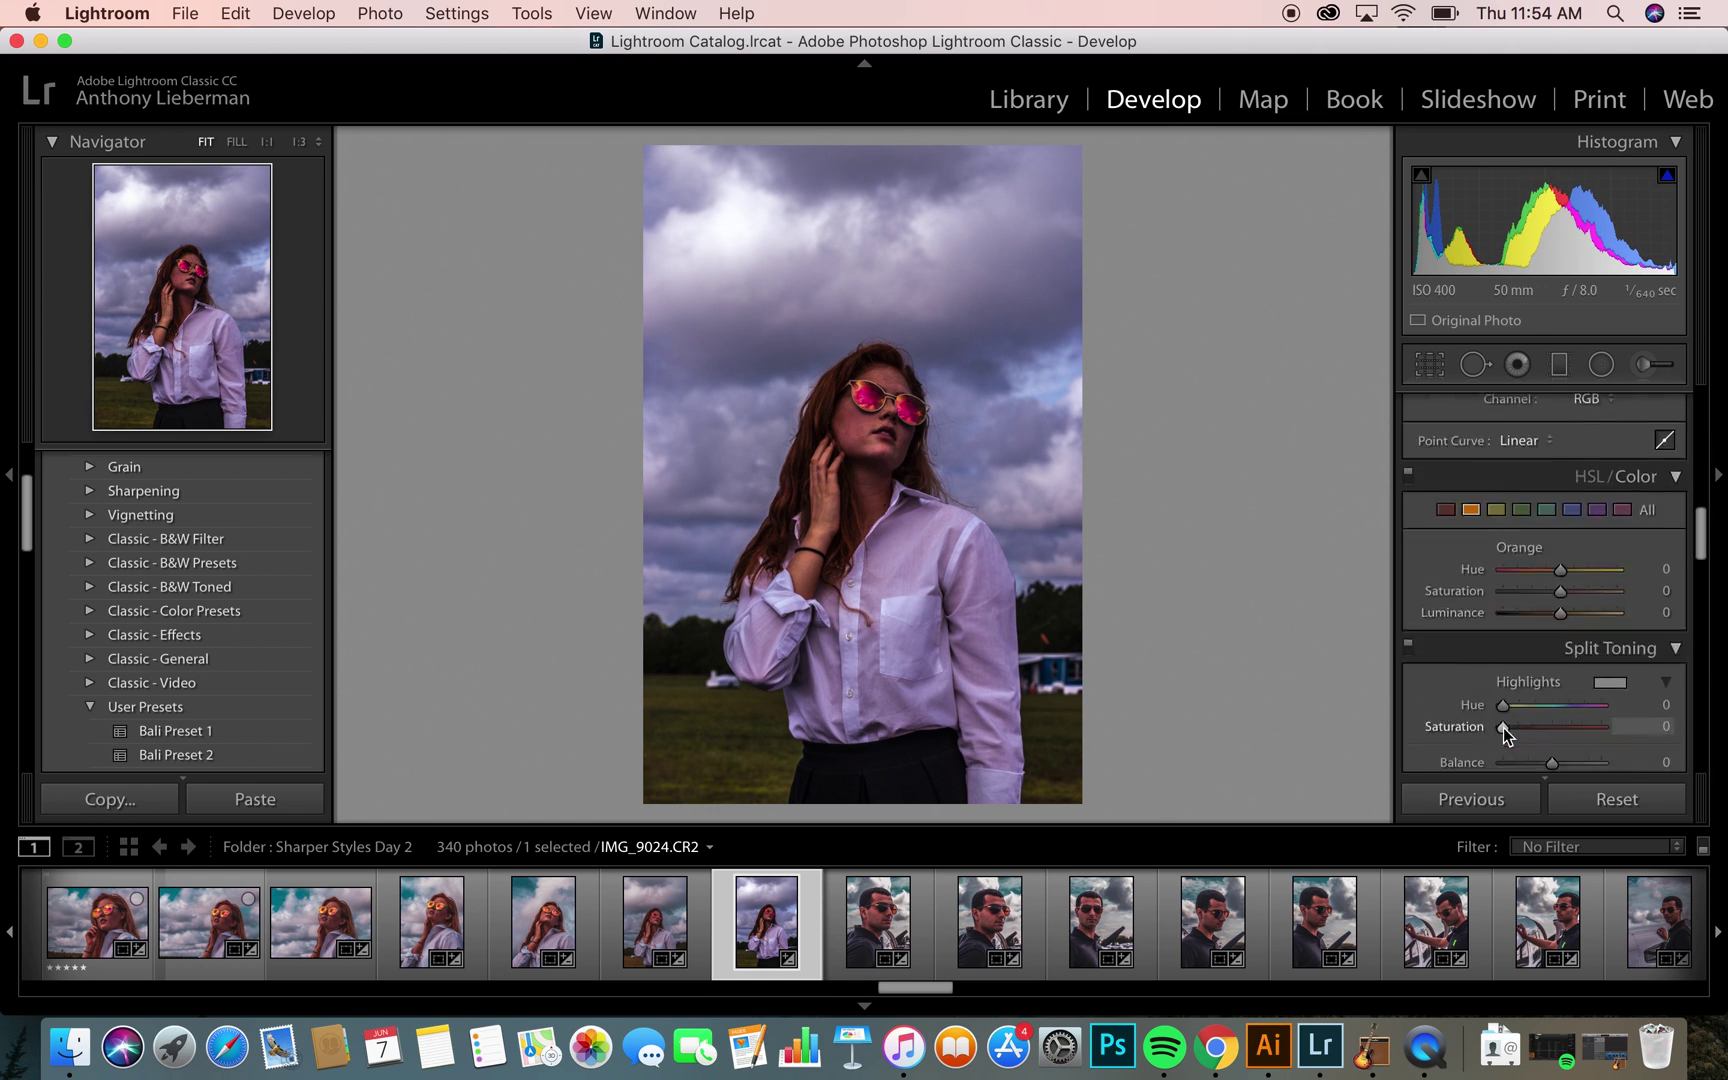
scroll(1503, 728, "down", 10)
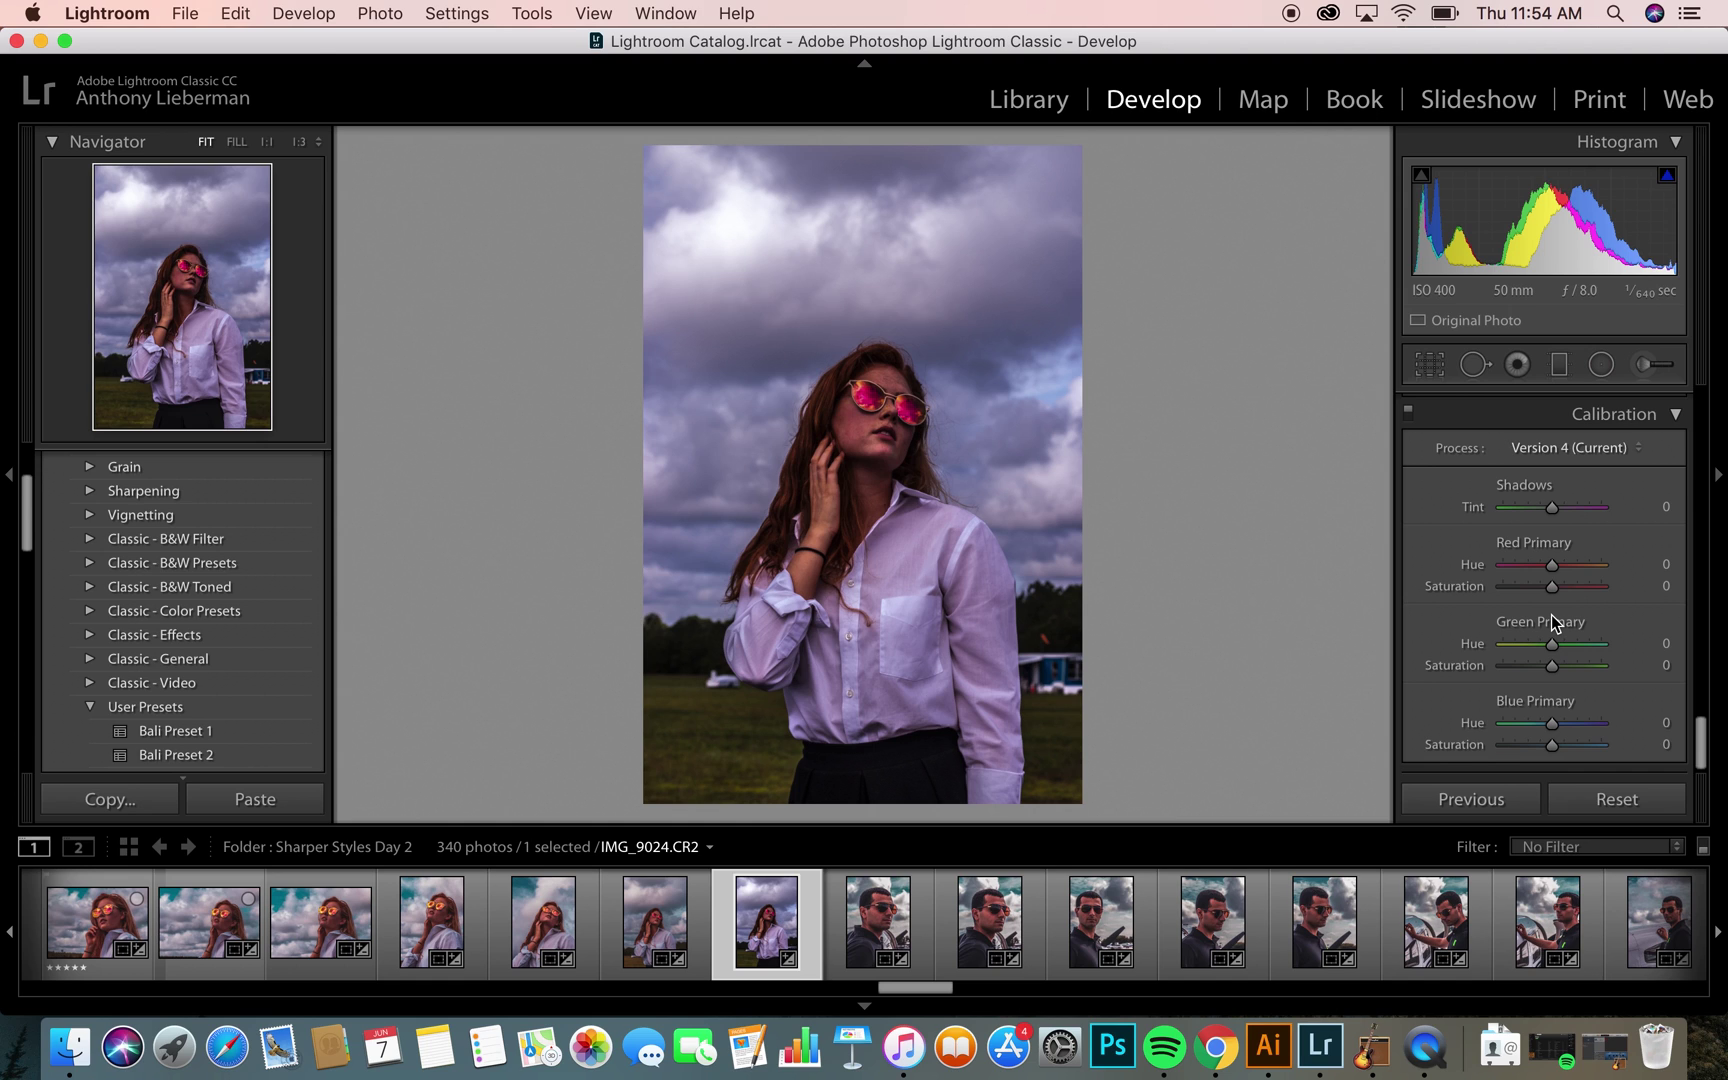
Step: Enable Remove Chromatic Aberration and the Canon EF 50mm profile correction, then compare before/after
scroll(1551, 614, "up", 6)
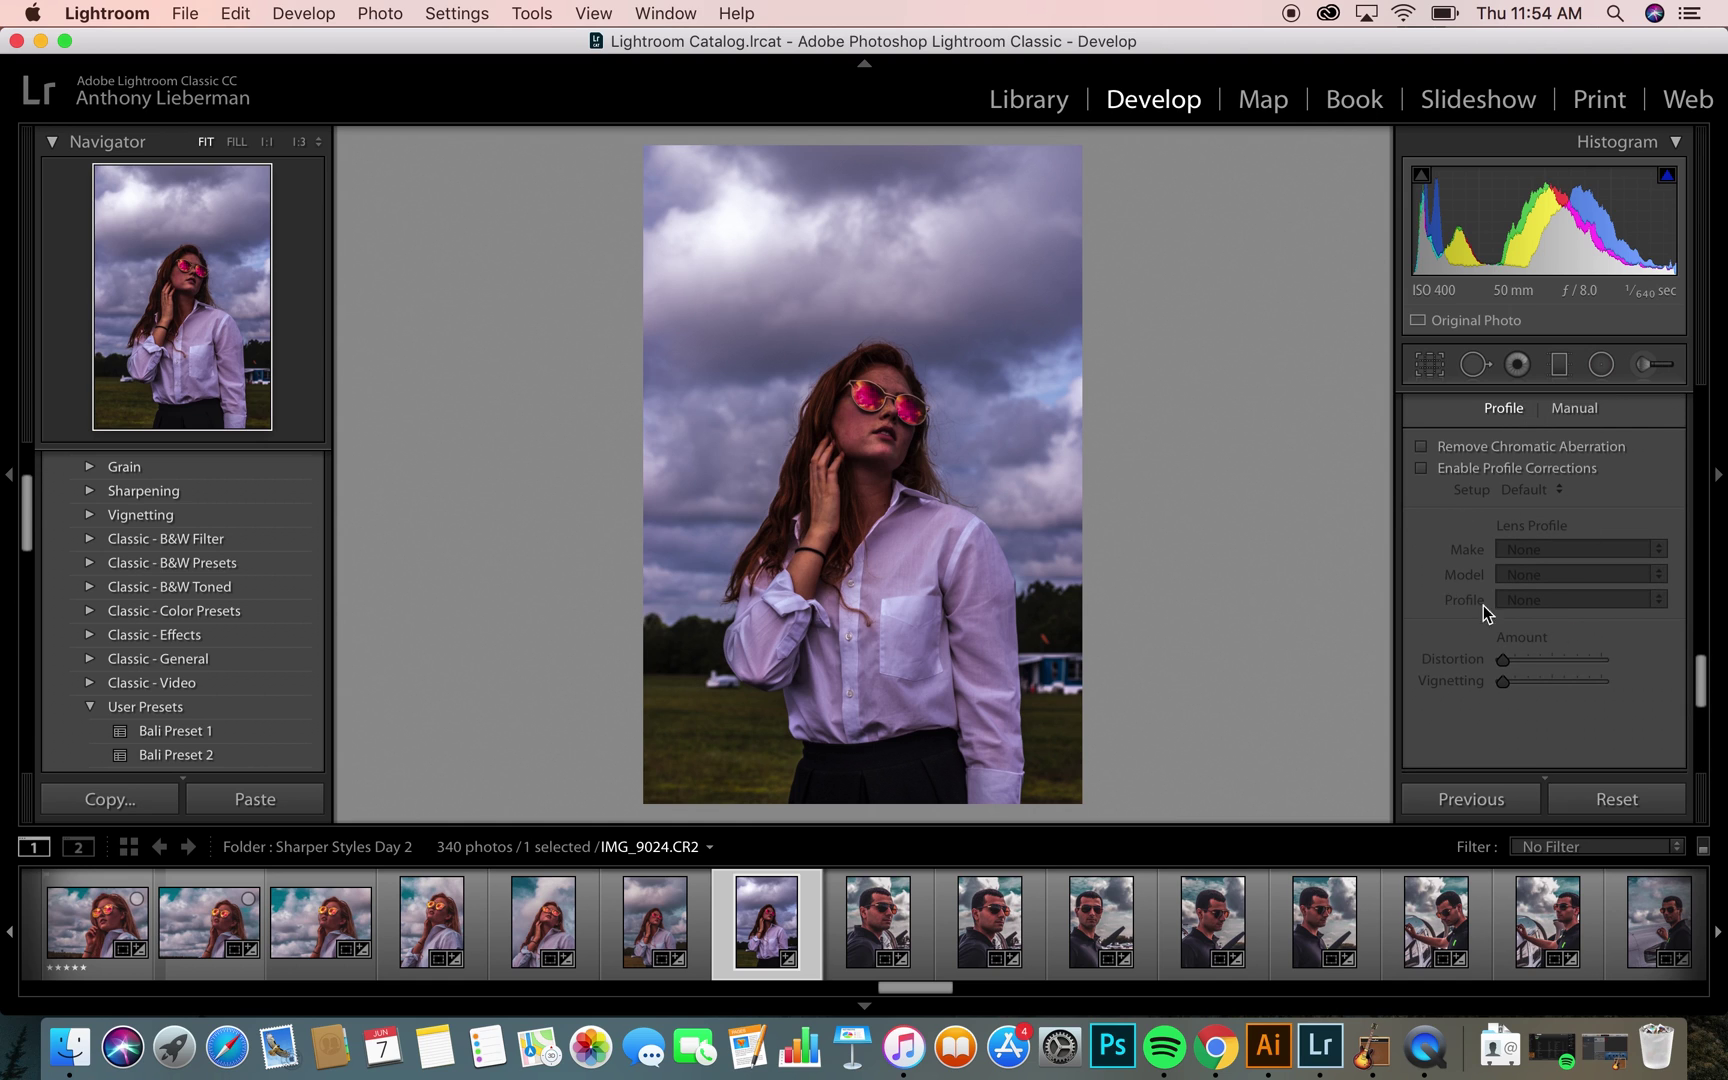
scroll(1596, 568, "up", 2)
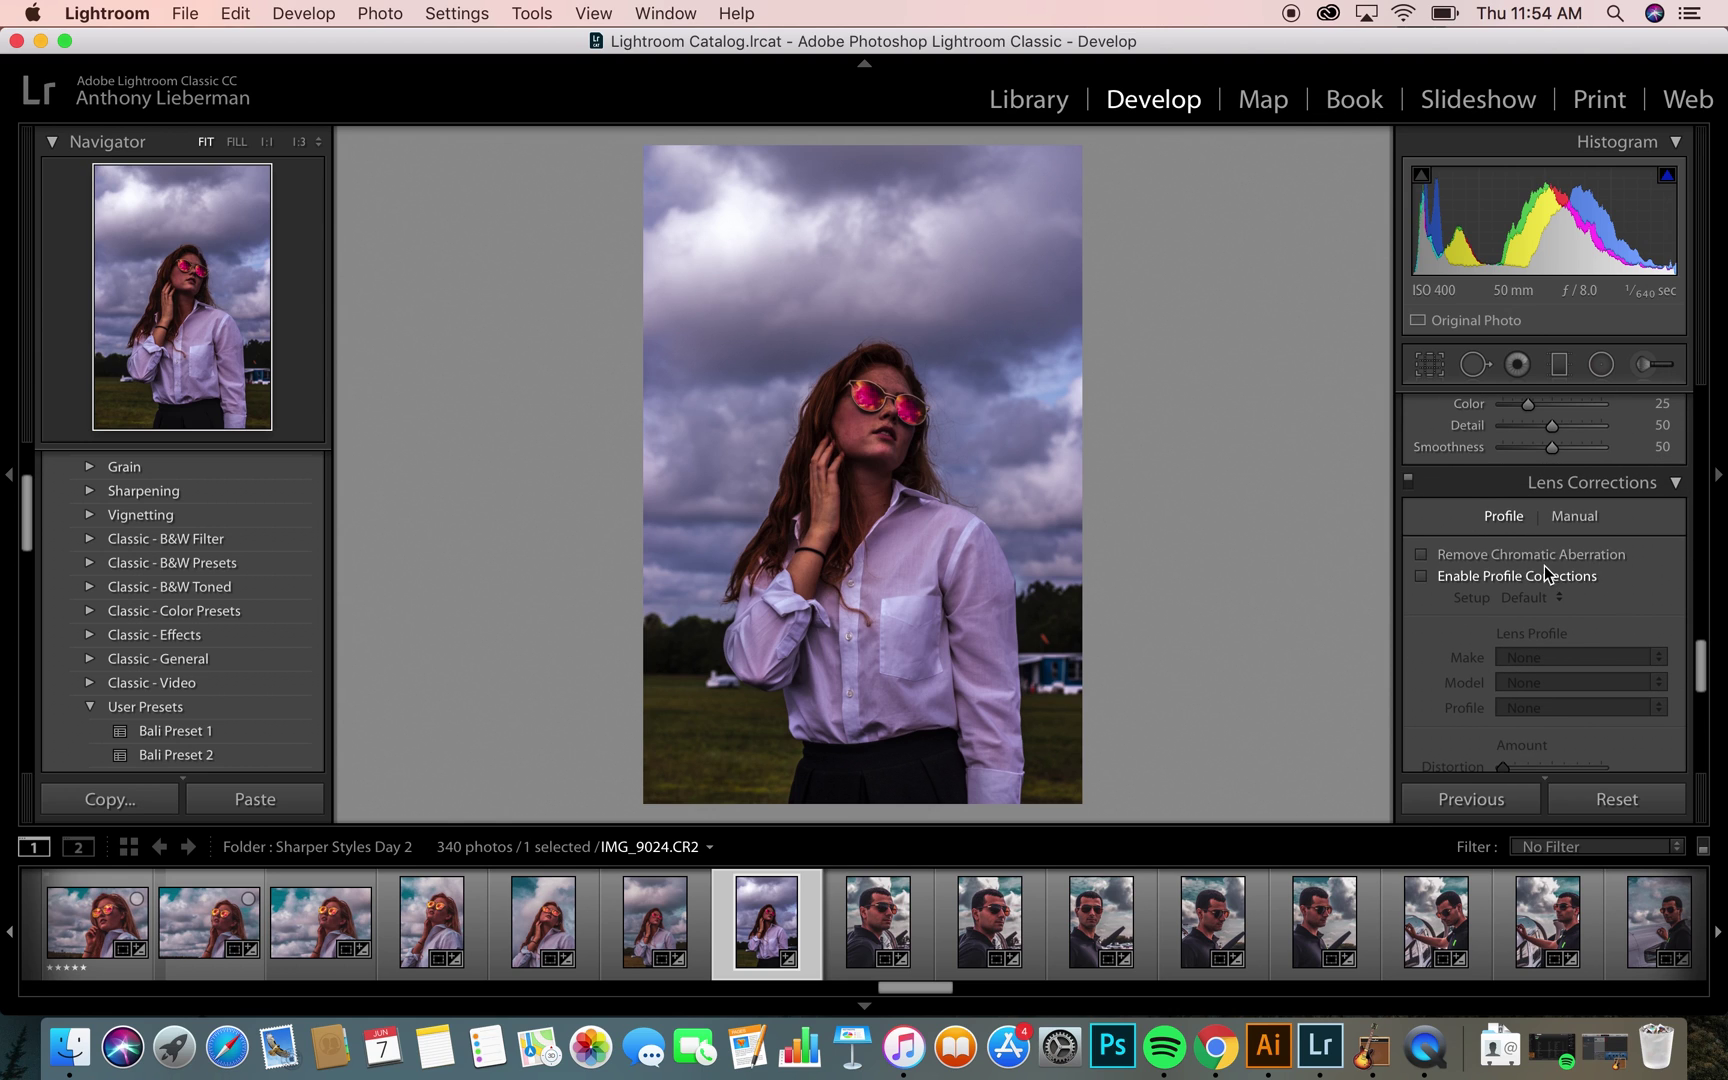
left_click(1545, 556)
left_click(1519, 577)
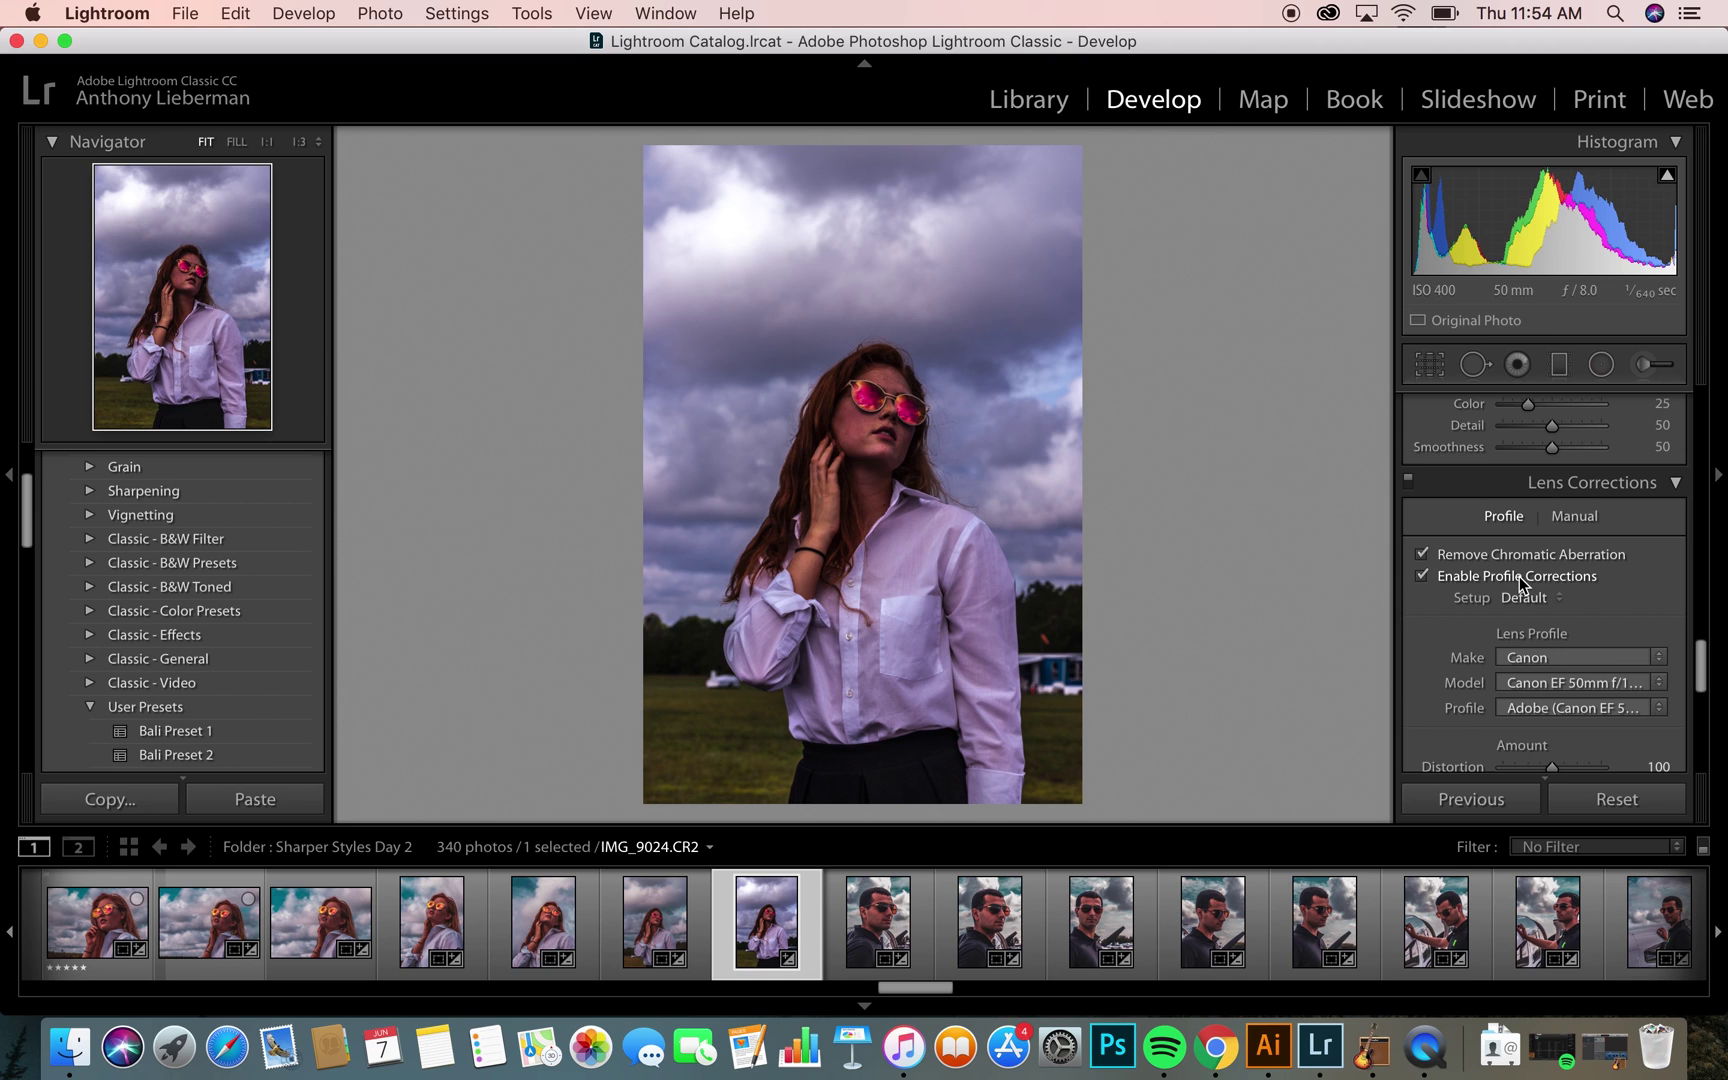
scroll(1519, 576, "up", 5)
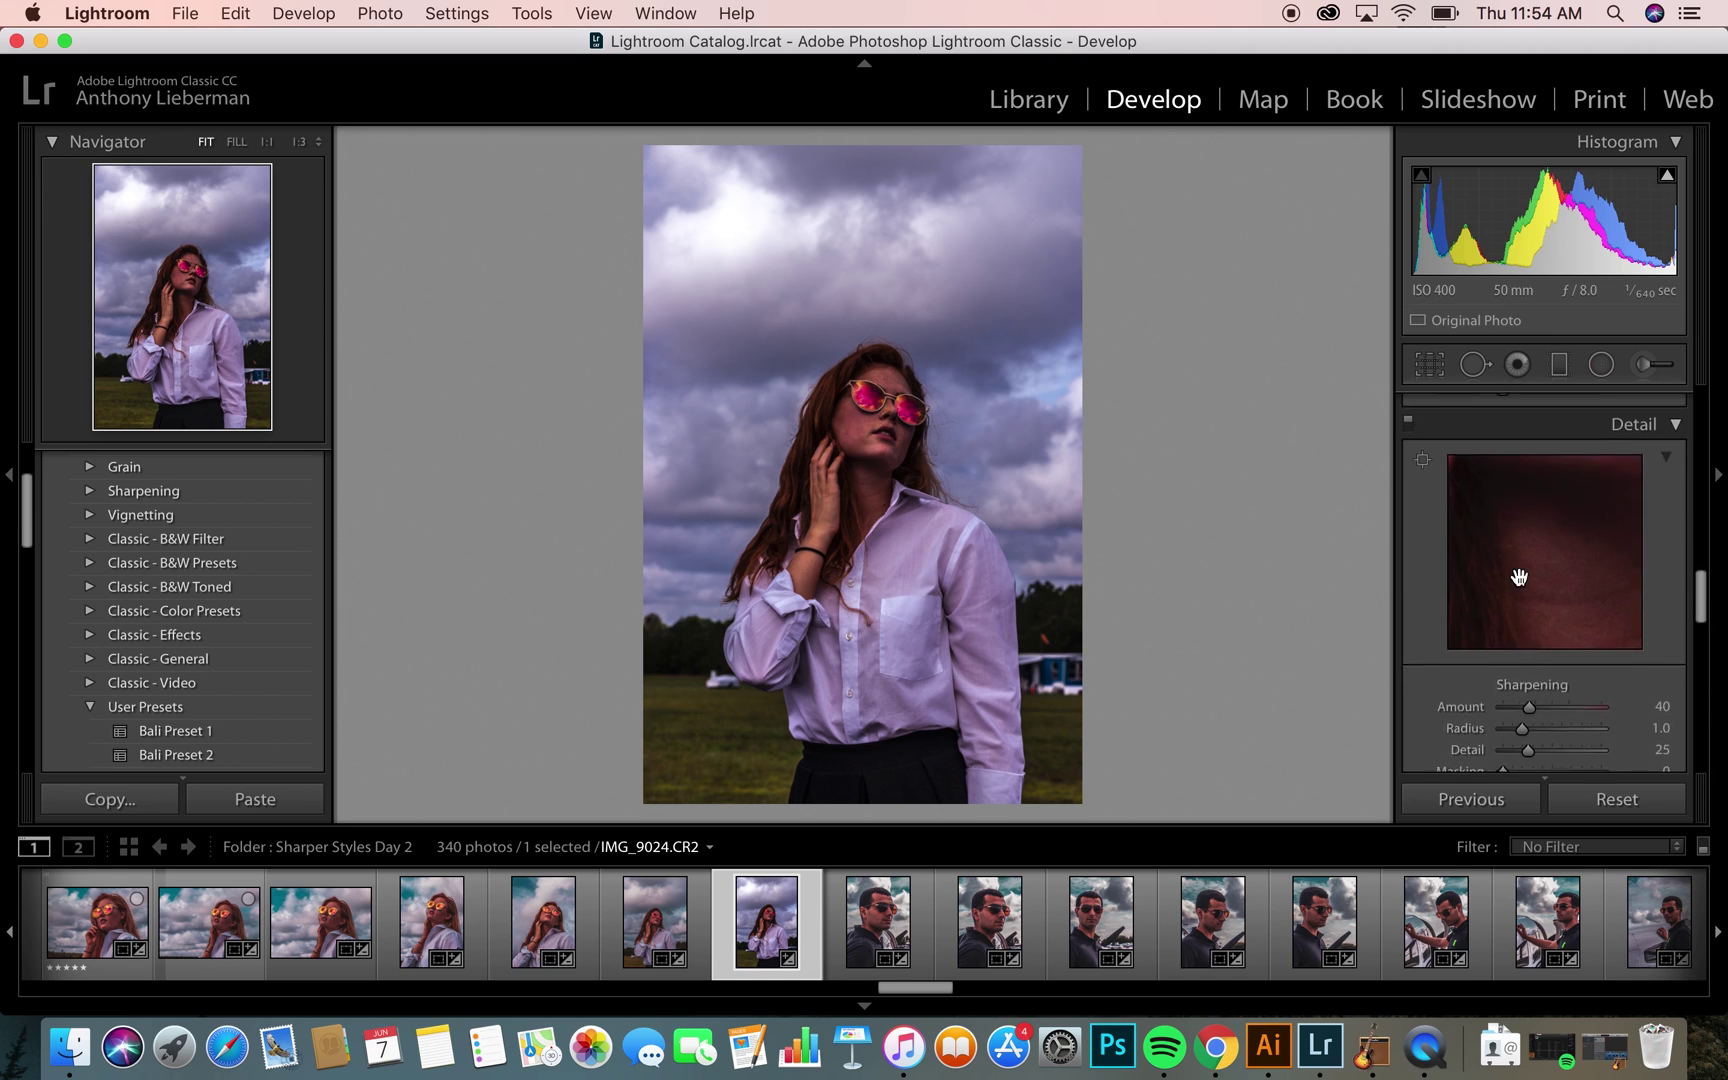
scroll(1519, 576, "down", 5)
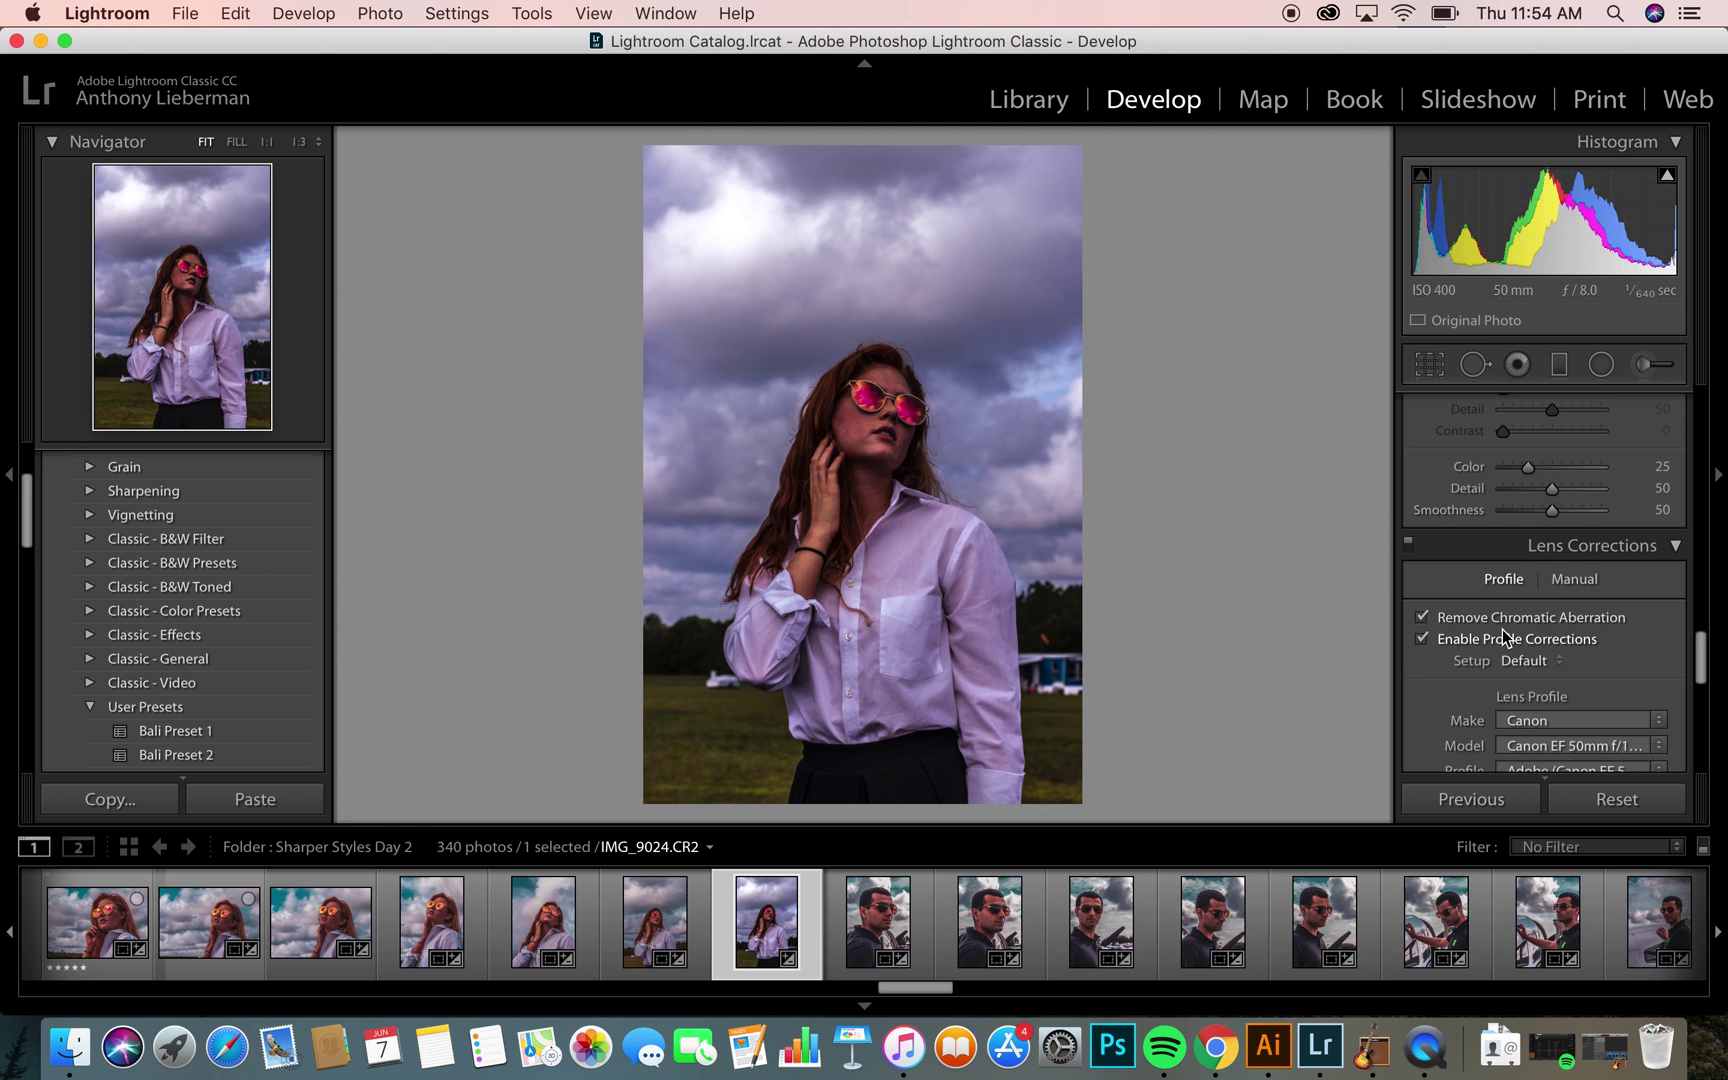
key("backslash")
key("backslash")
scroll(1503, 640, "down", 1)
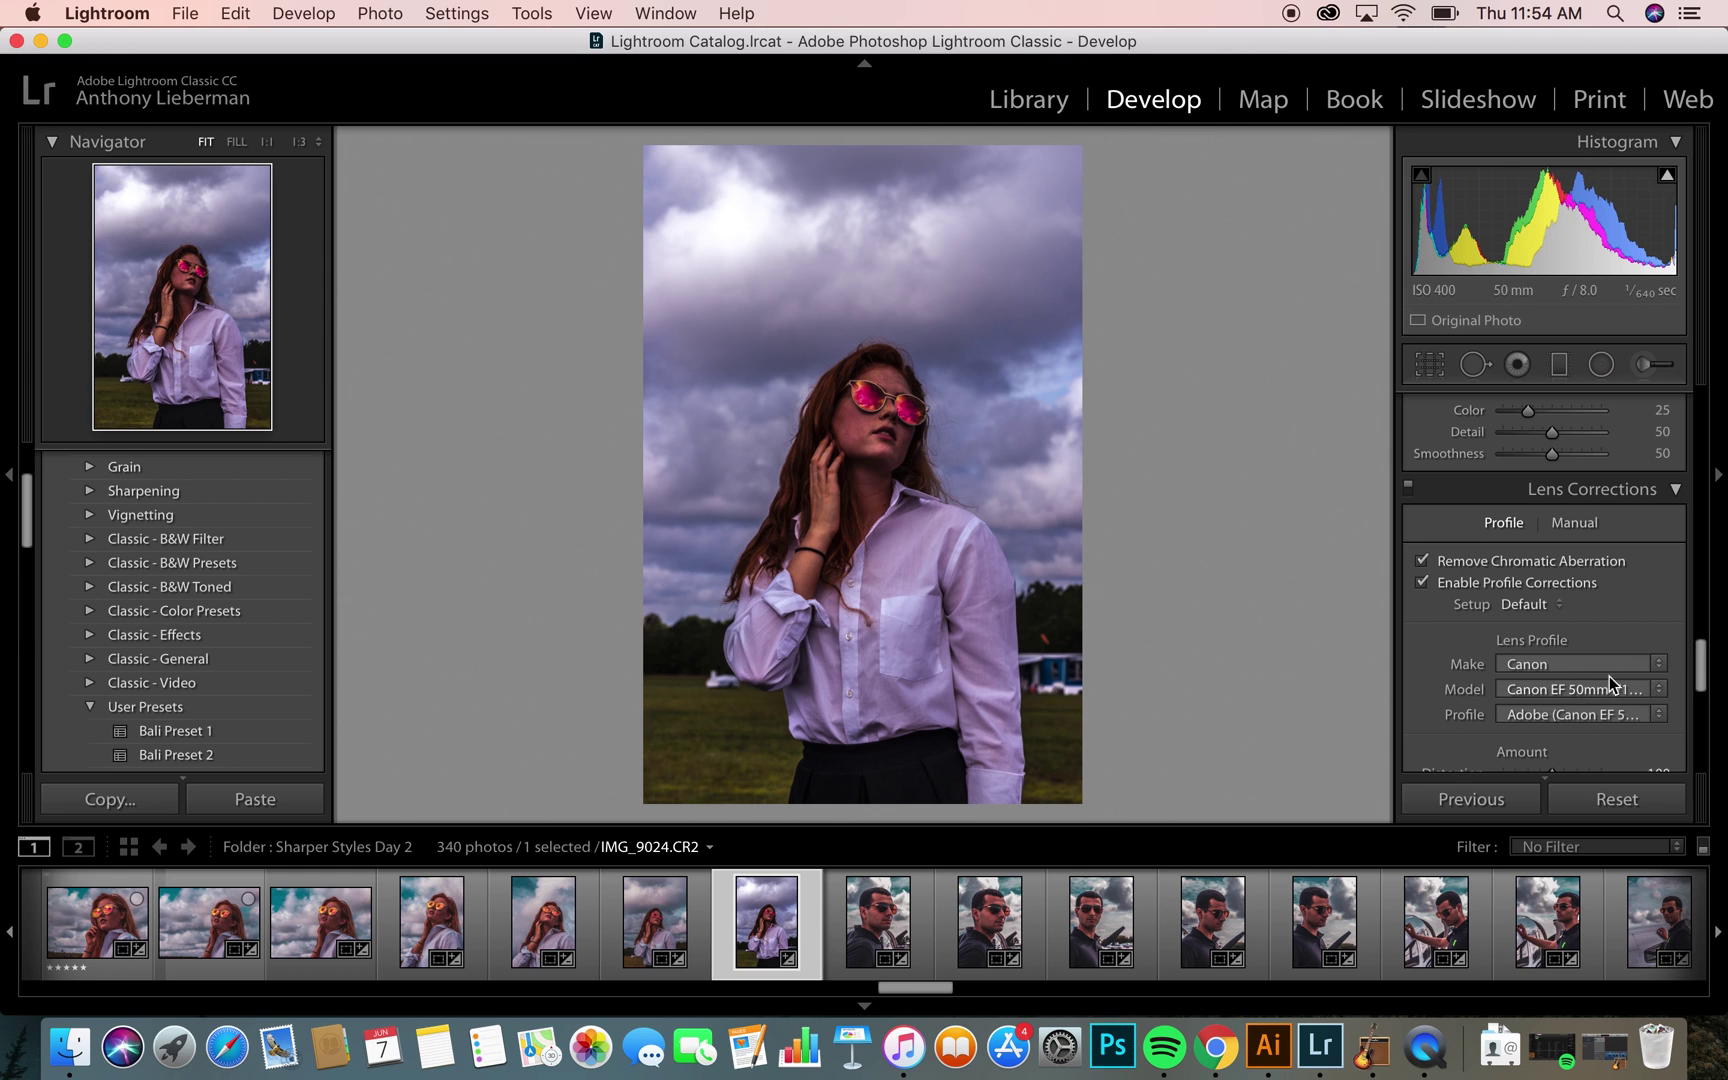
scroll(1486, 595, "up", 10)
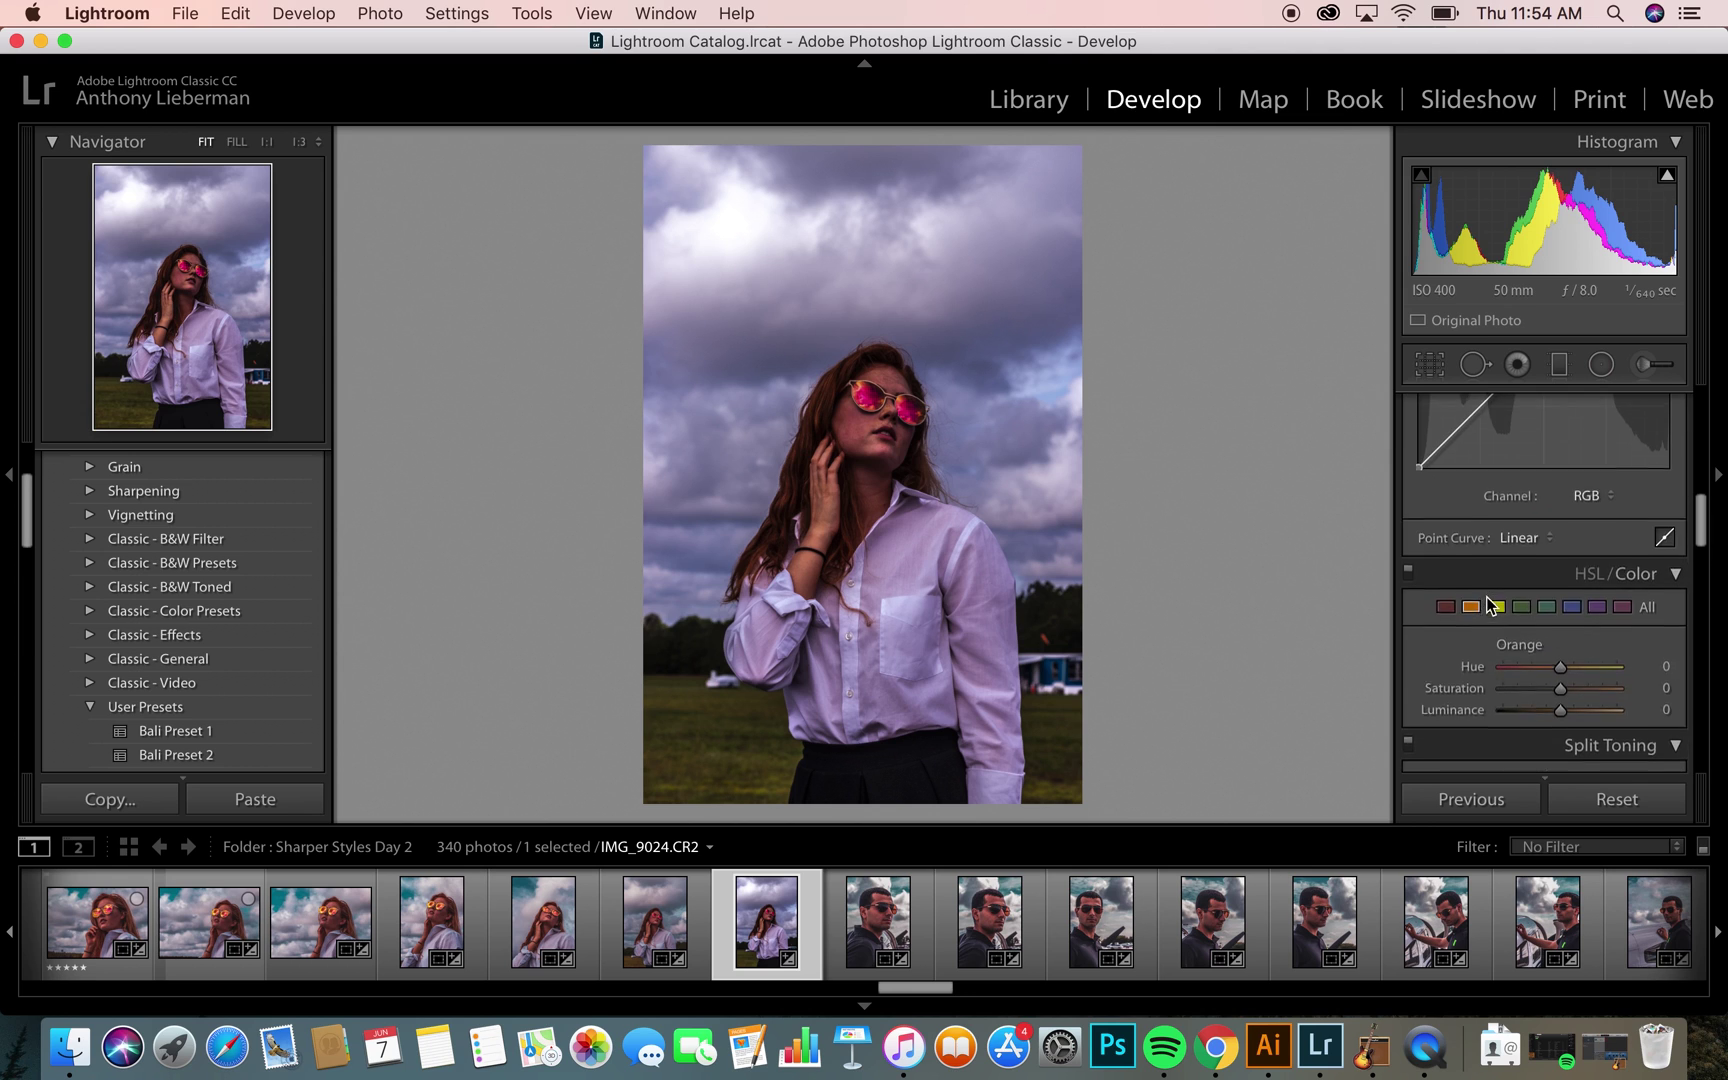
Step: Shape the RGB tone curve with a shadow point and a slightly raised highlight point
scroll(1486, 595, "up", 5)
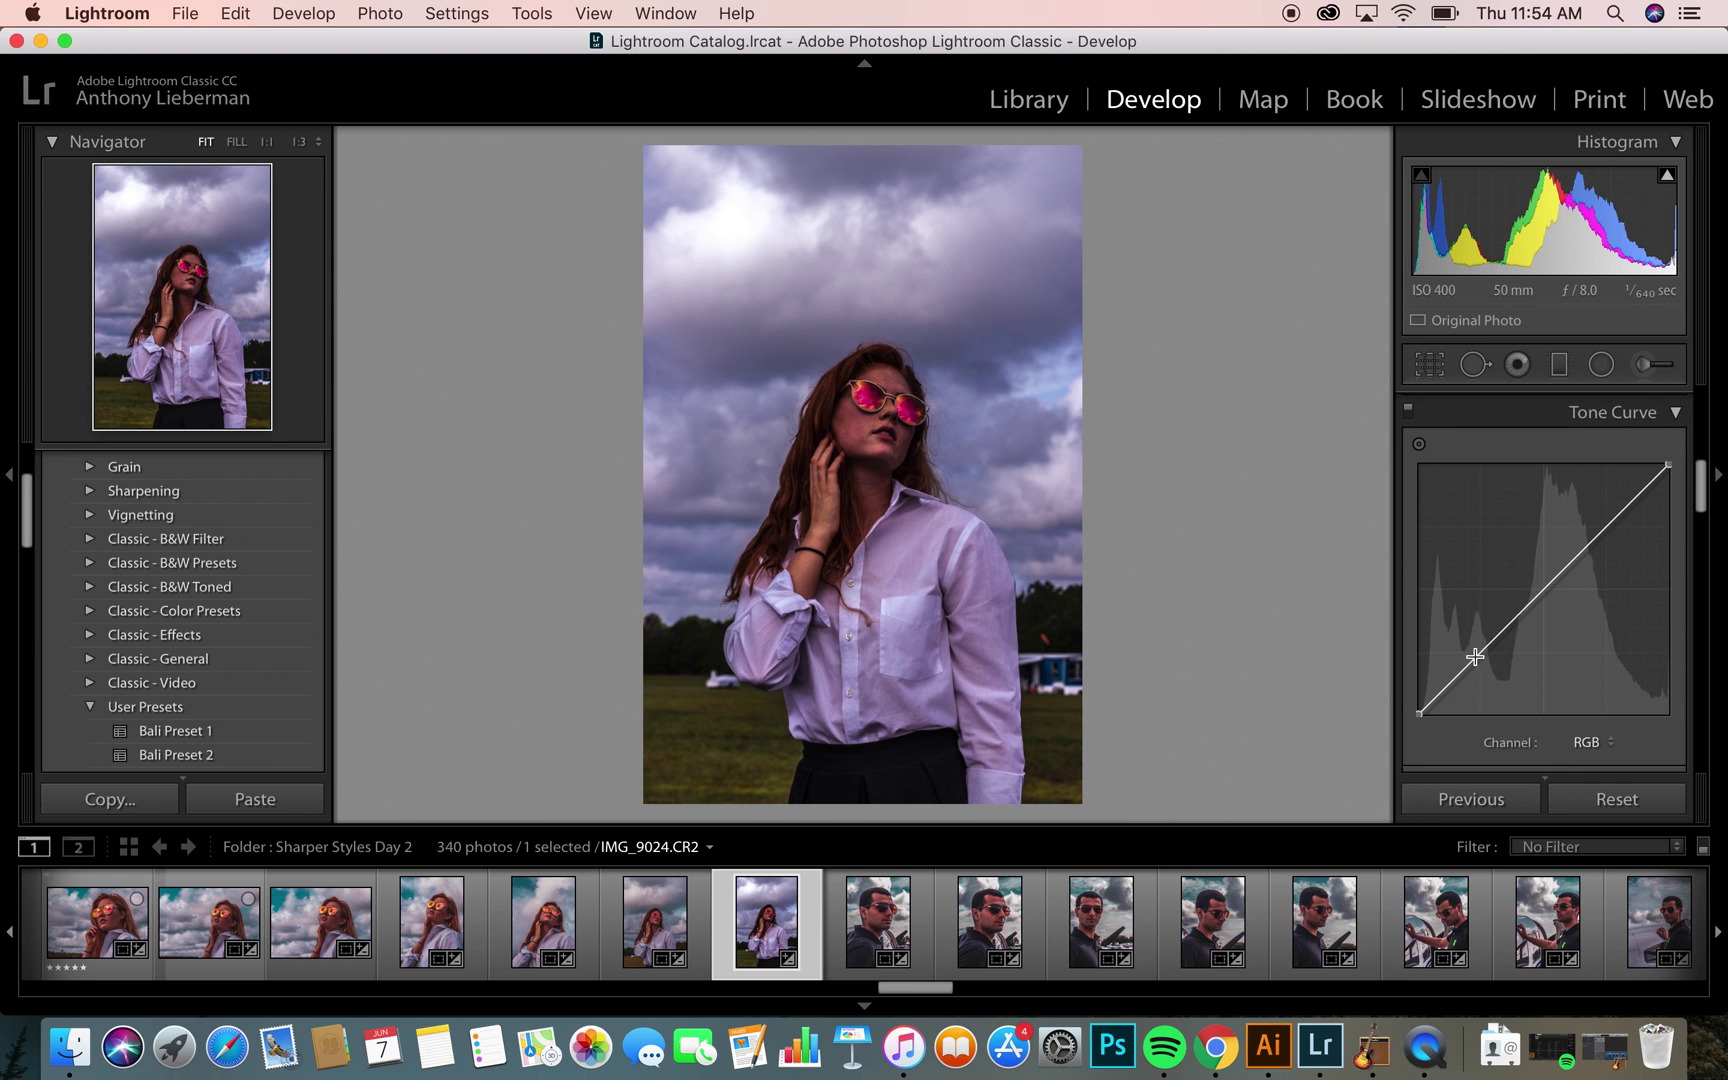
left_click_drag(1485, 652, 1481, 641)
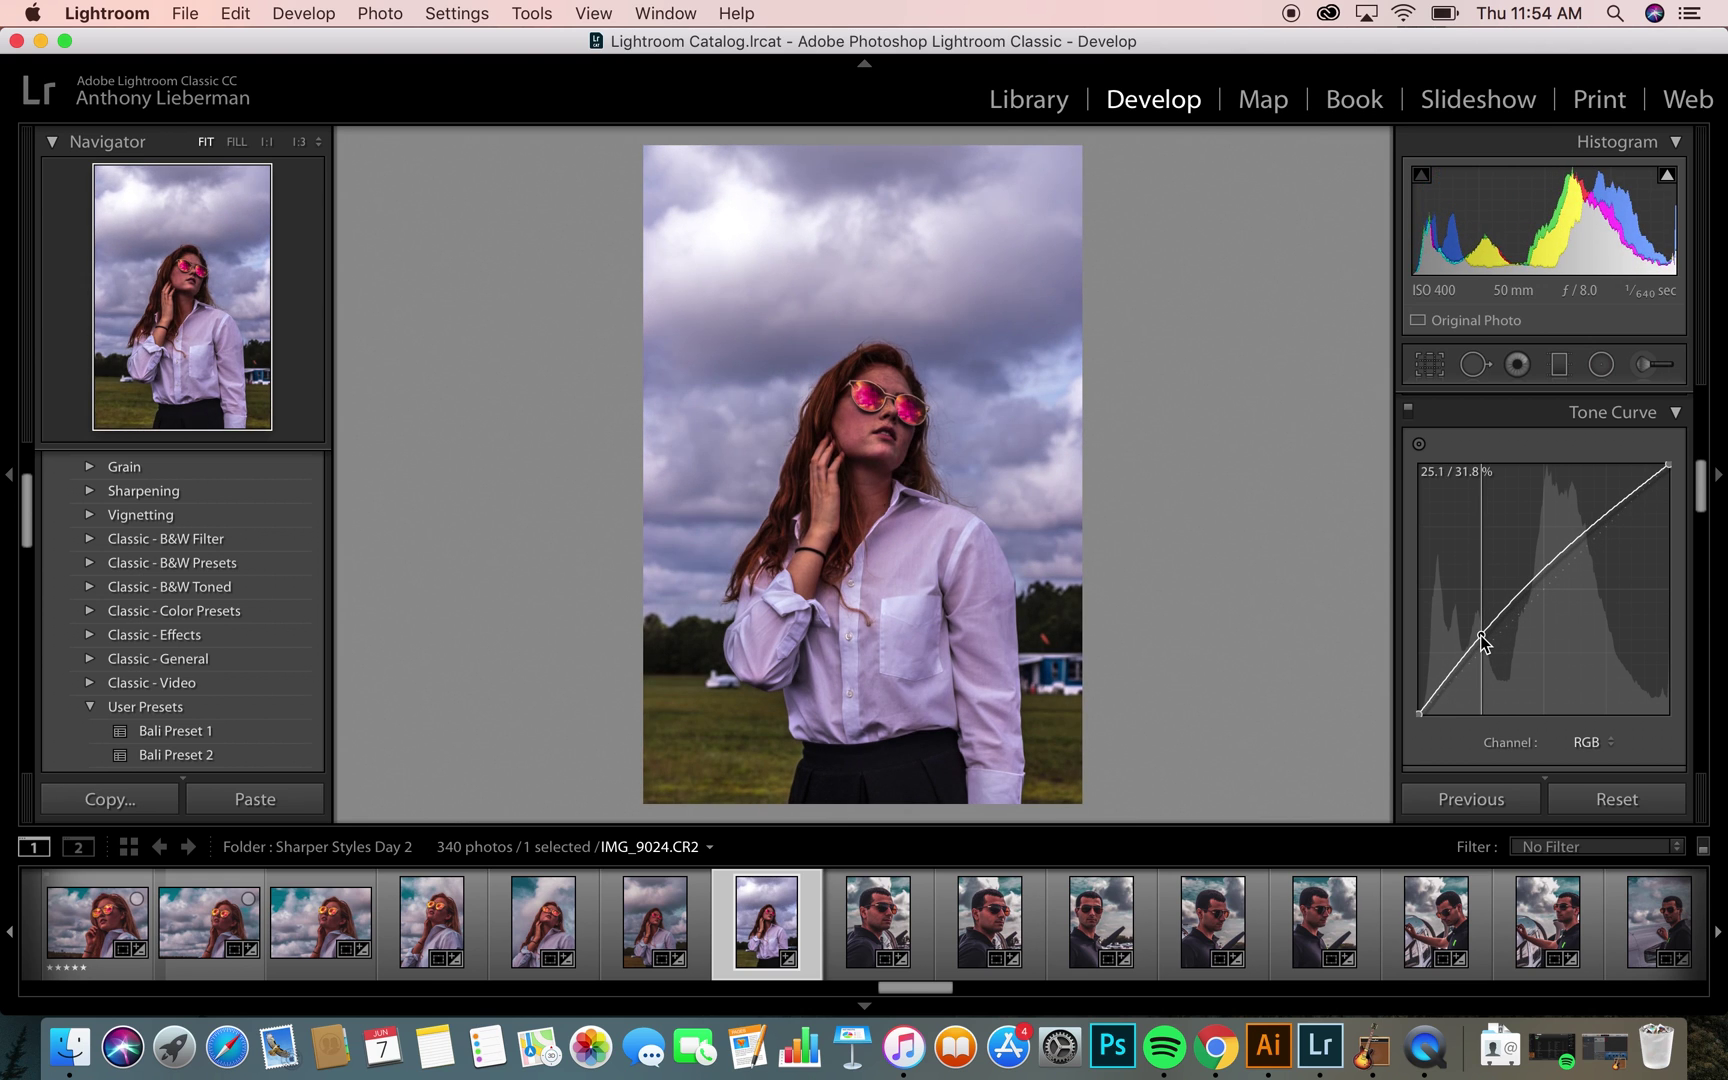
left_click_drag(1592, 524, 1600, 543)
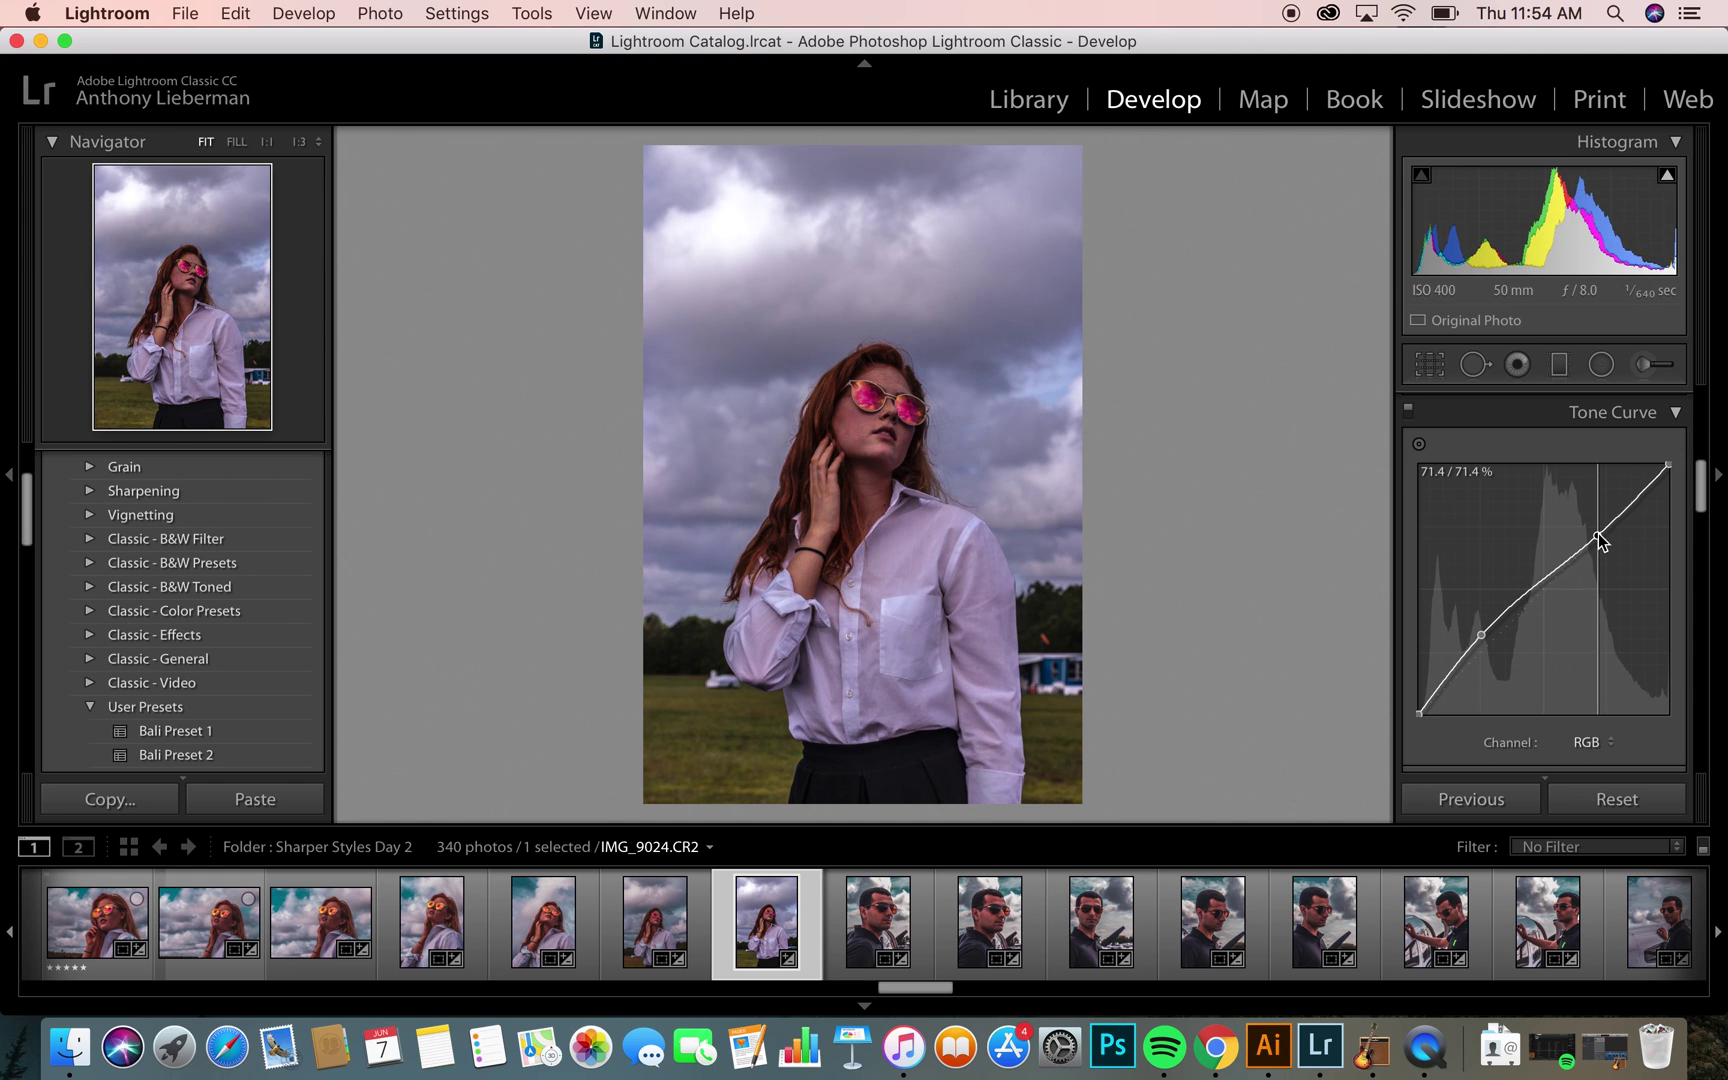
left_click_drag(1598, 535, 1594, 525)
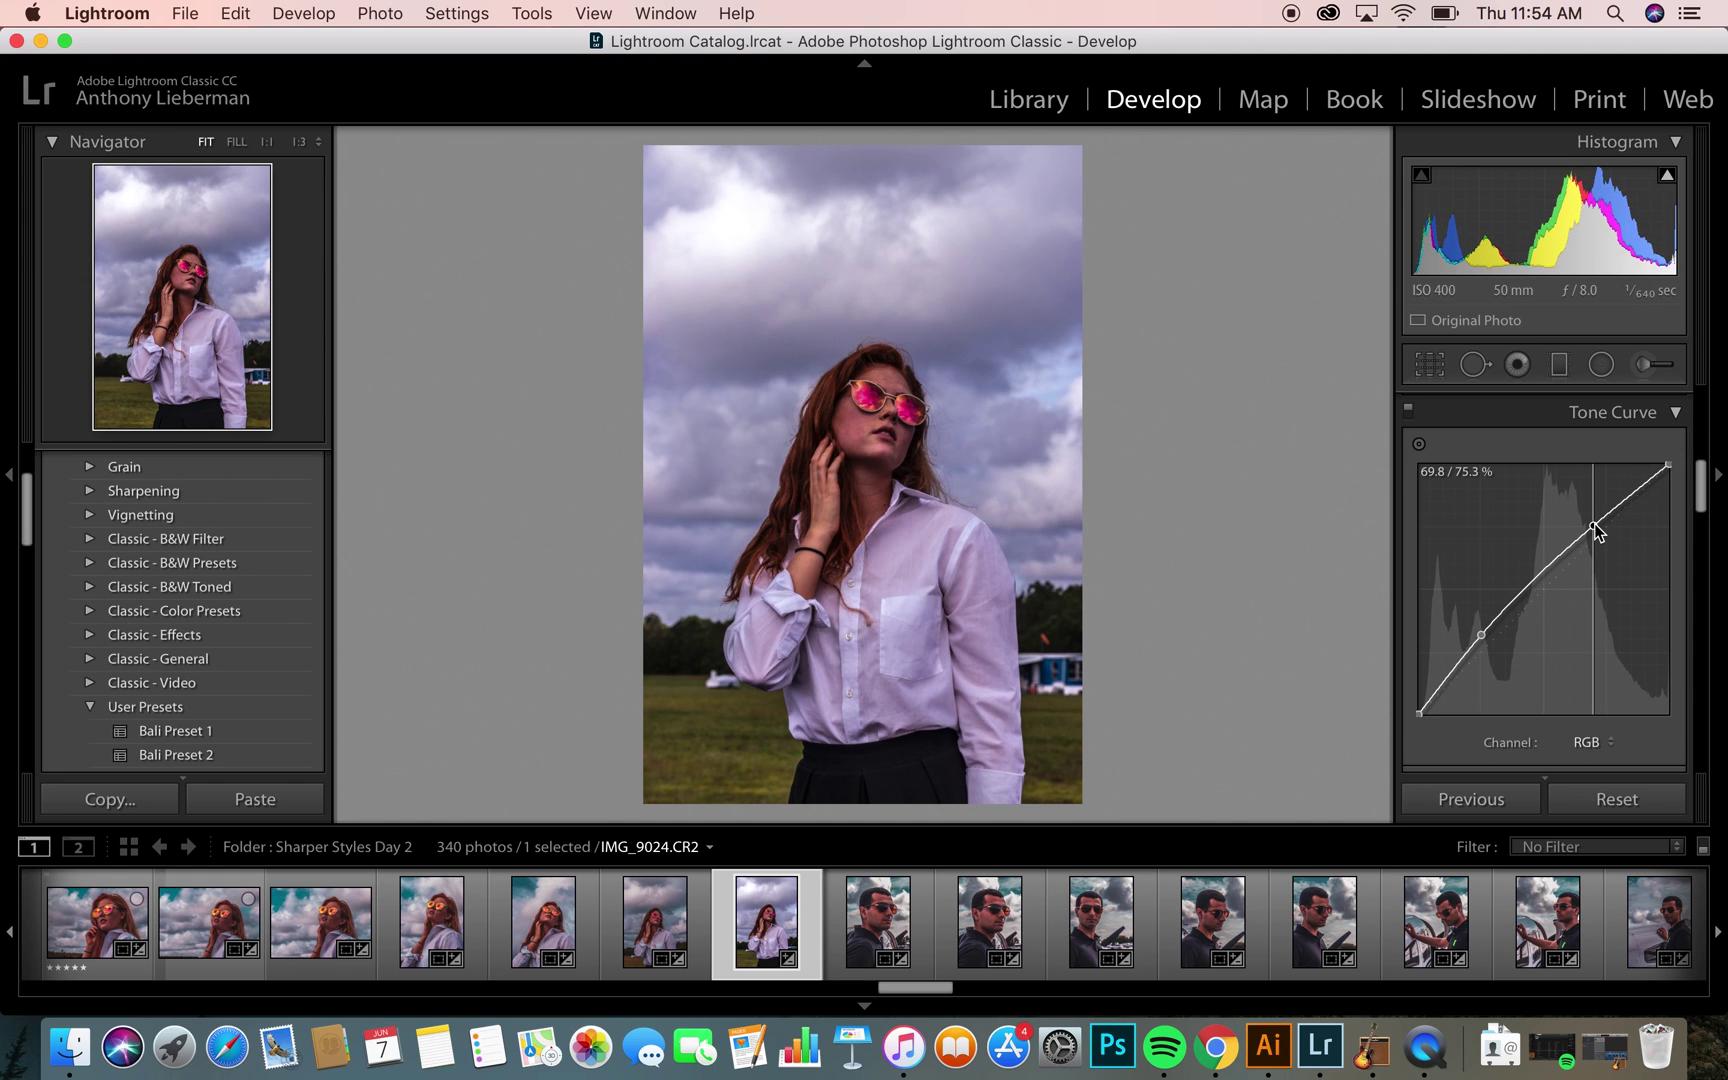
Step: Drop Temp from 5,483 to 5,380 and compare the result with the original
scroll(1594, 527, "up", 5)
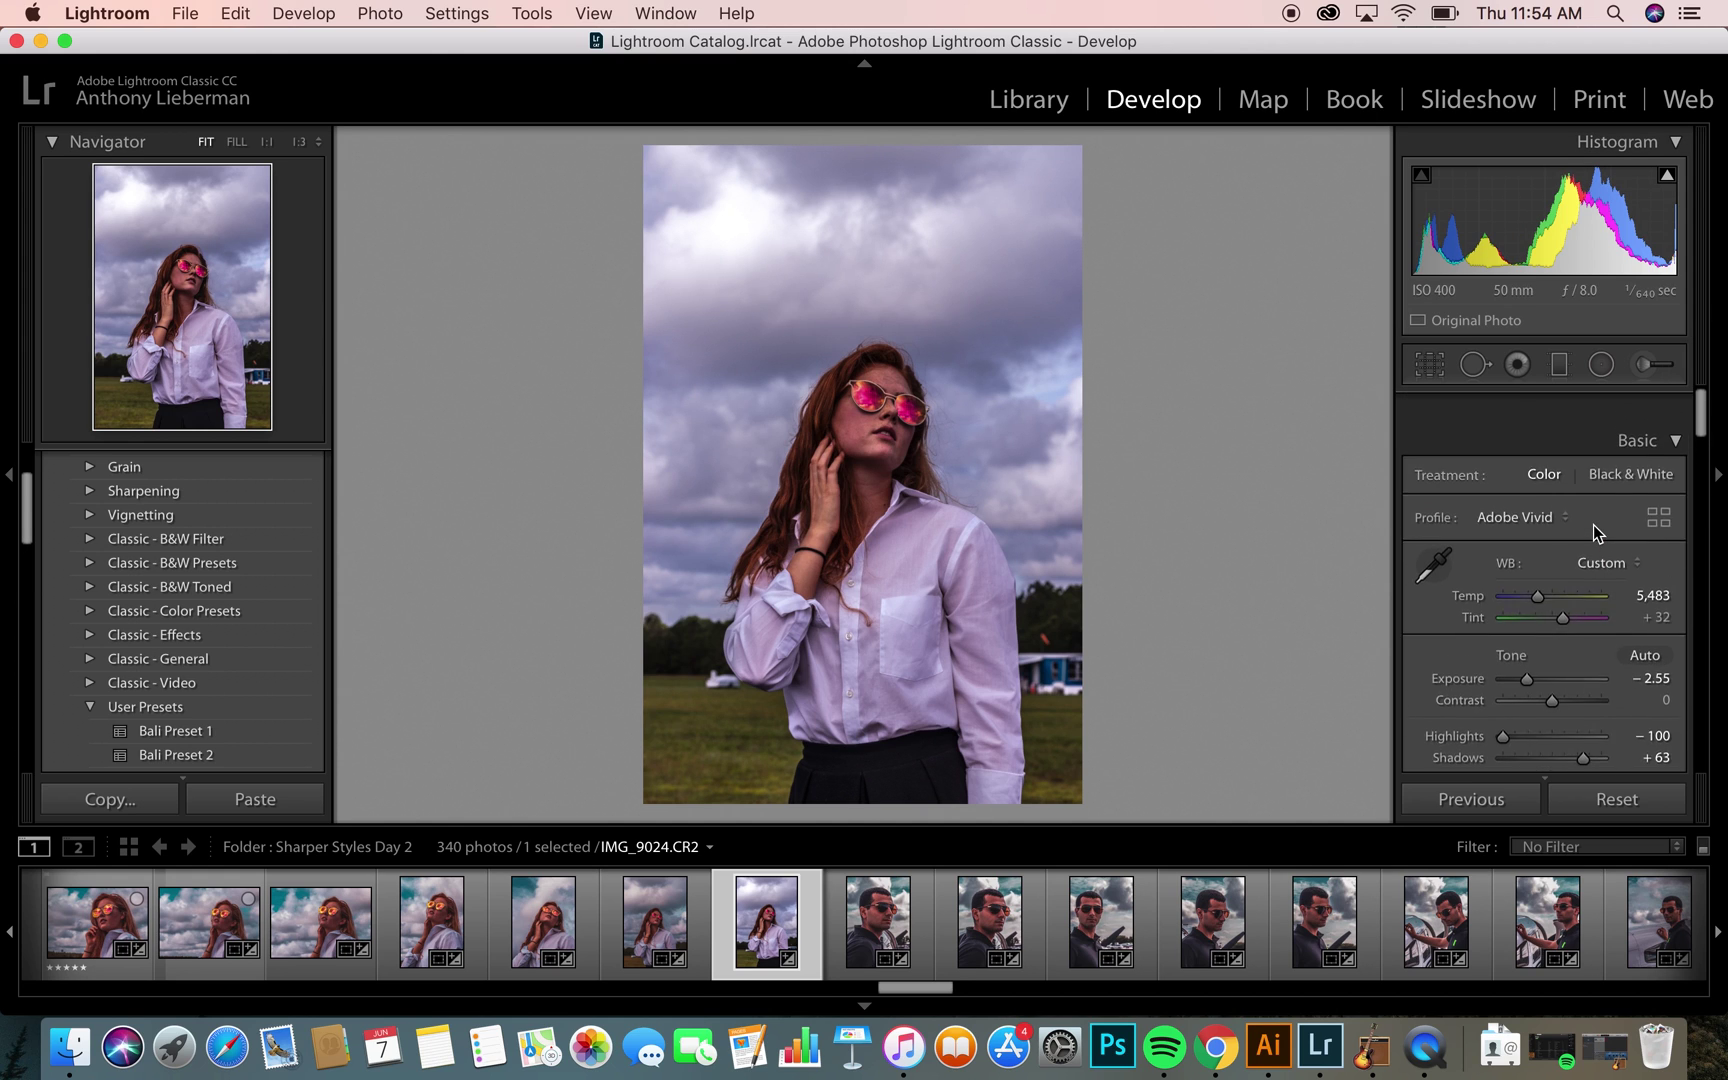
scroll(1594, 530, "down", 2)
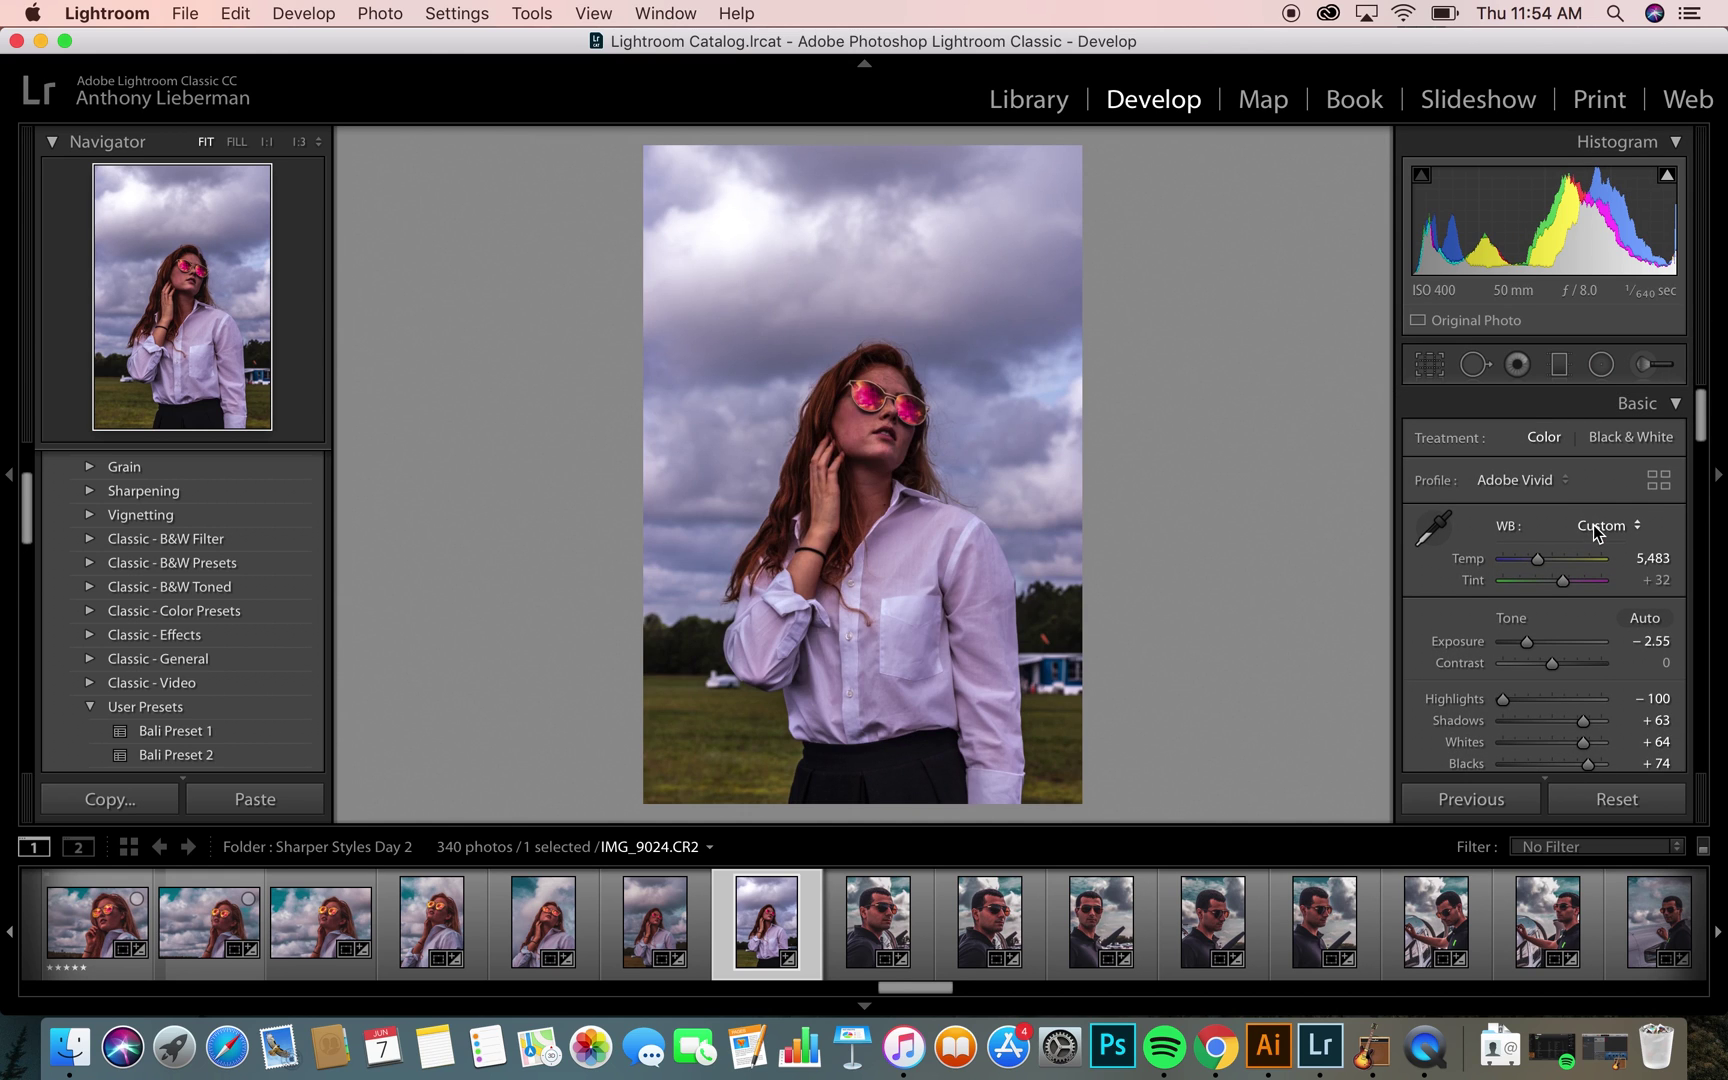
scroll(1520, 620, "down", 2)
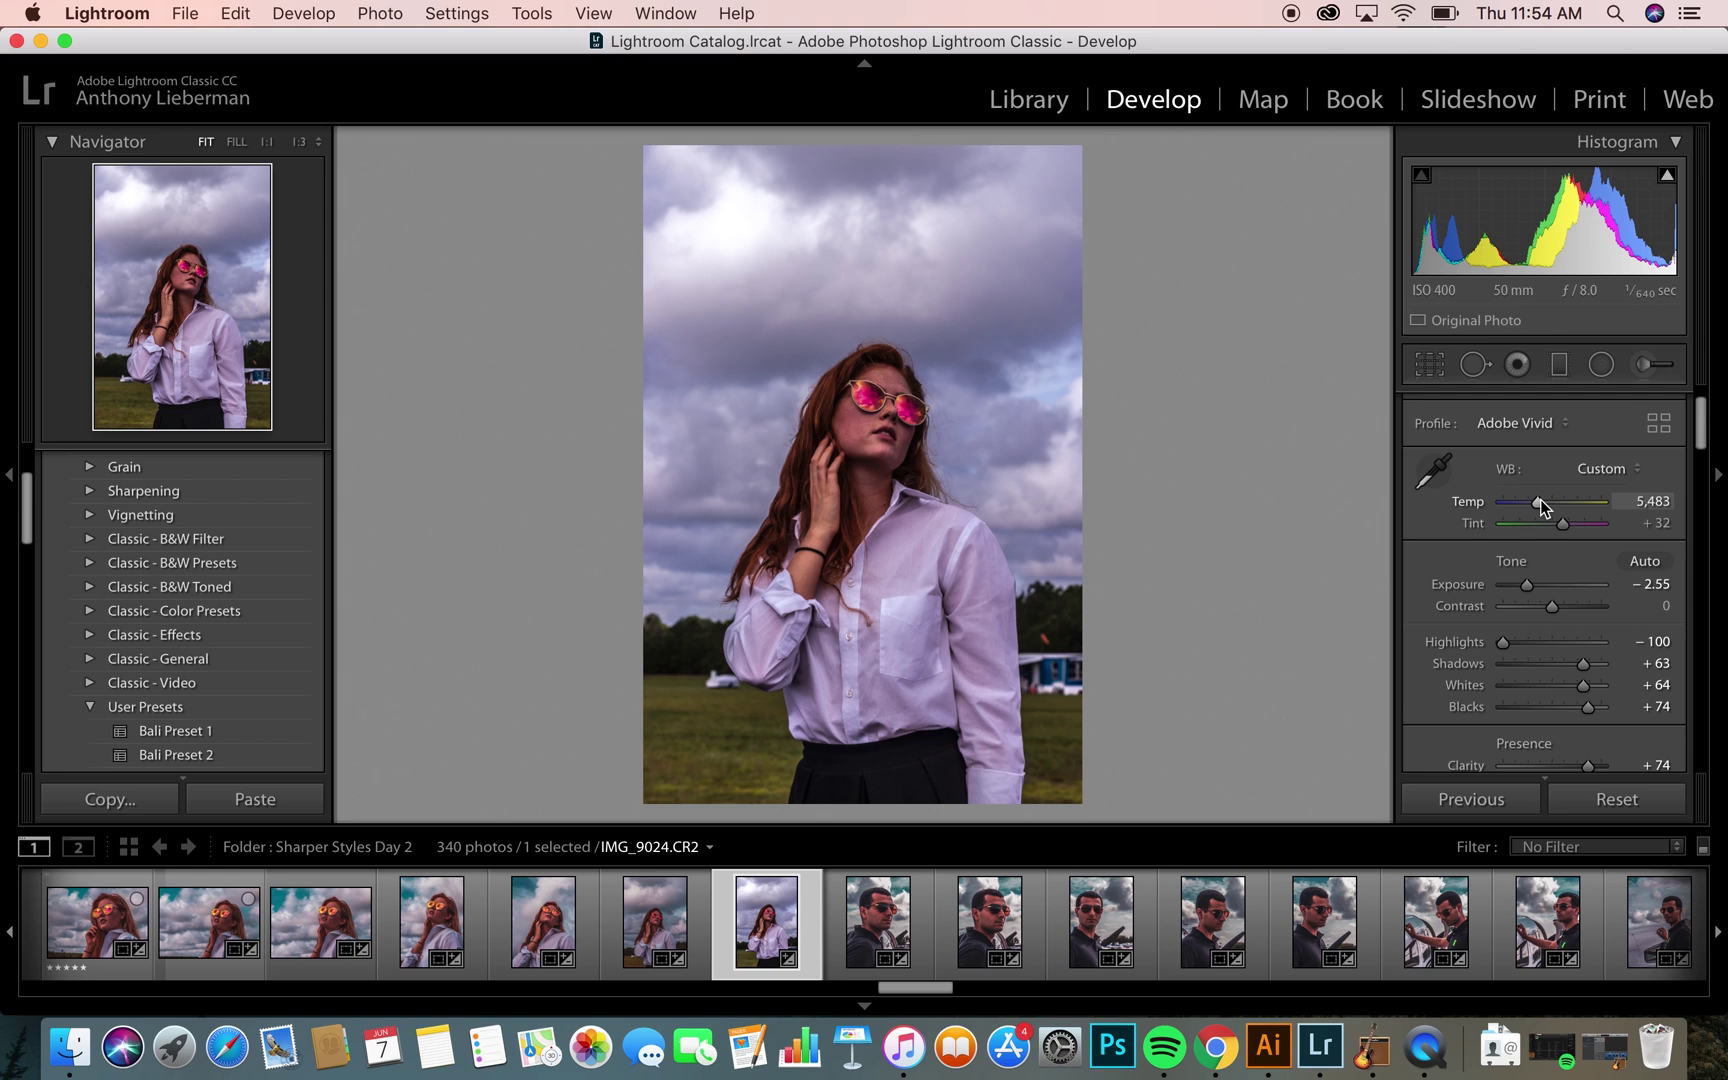
left_click_drag(1540, 500, 1539, 500)
scroll(1463, 612, "down", 1)
key("backslash")
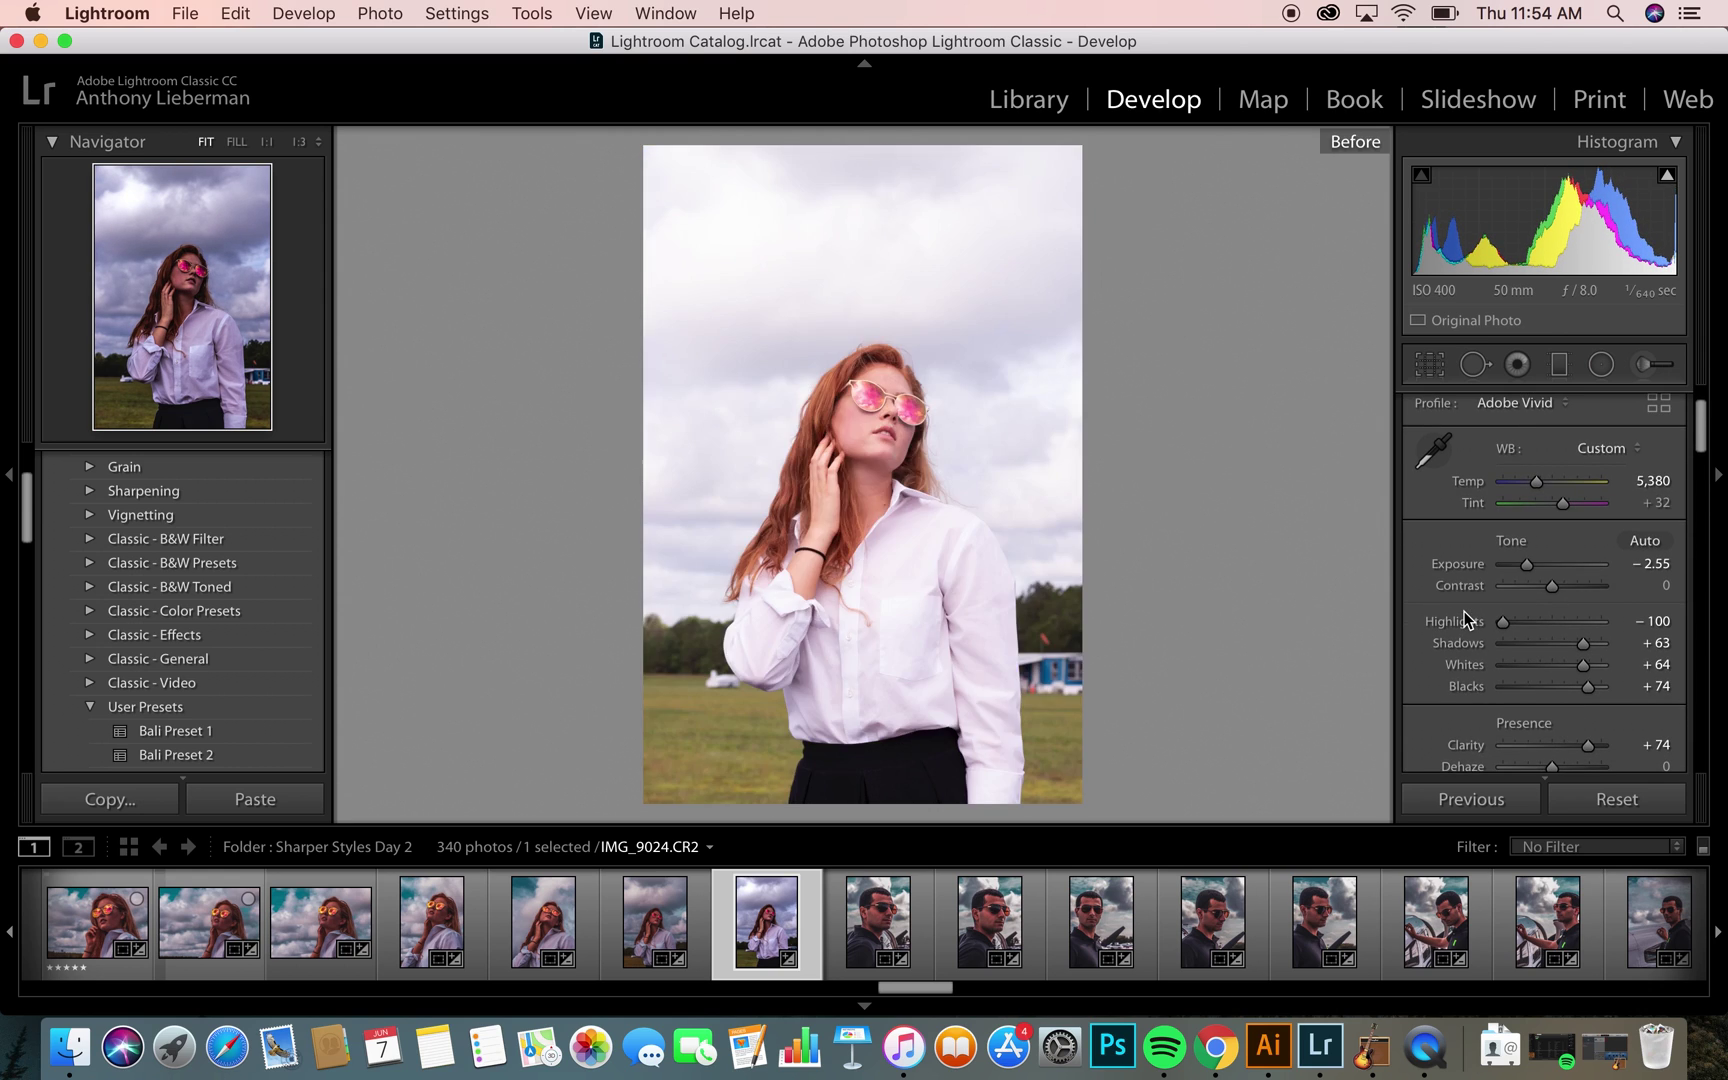
key("backslash")
key("backslash")
key("backslash")
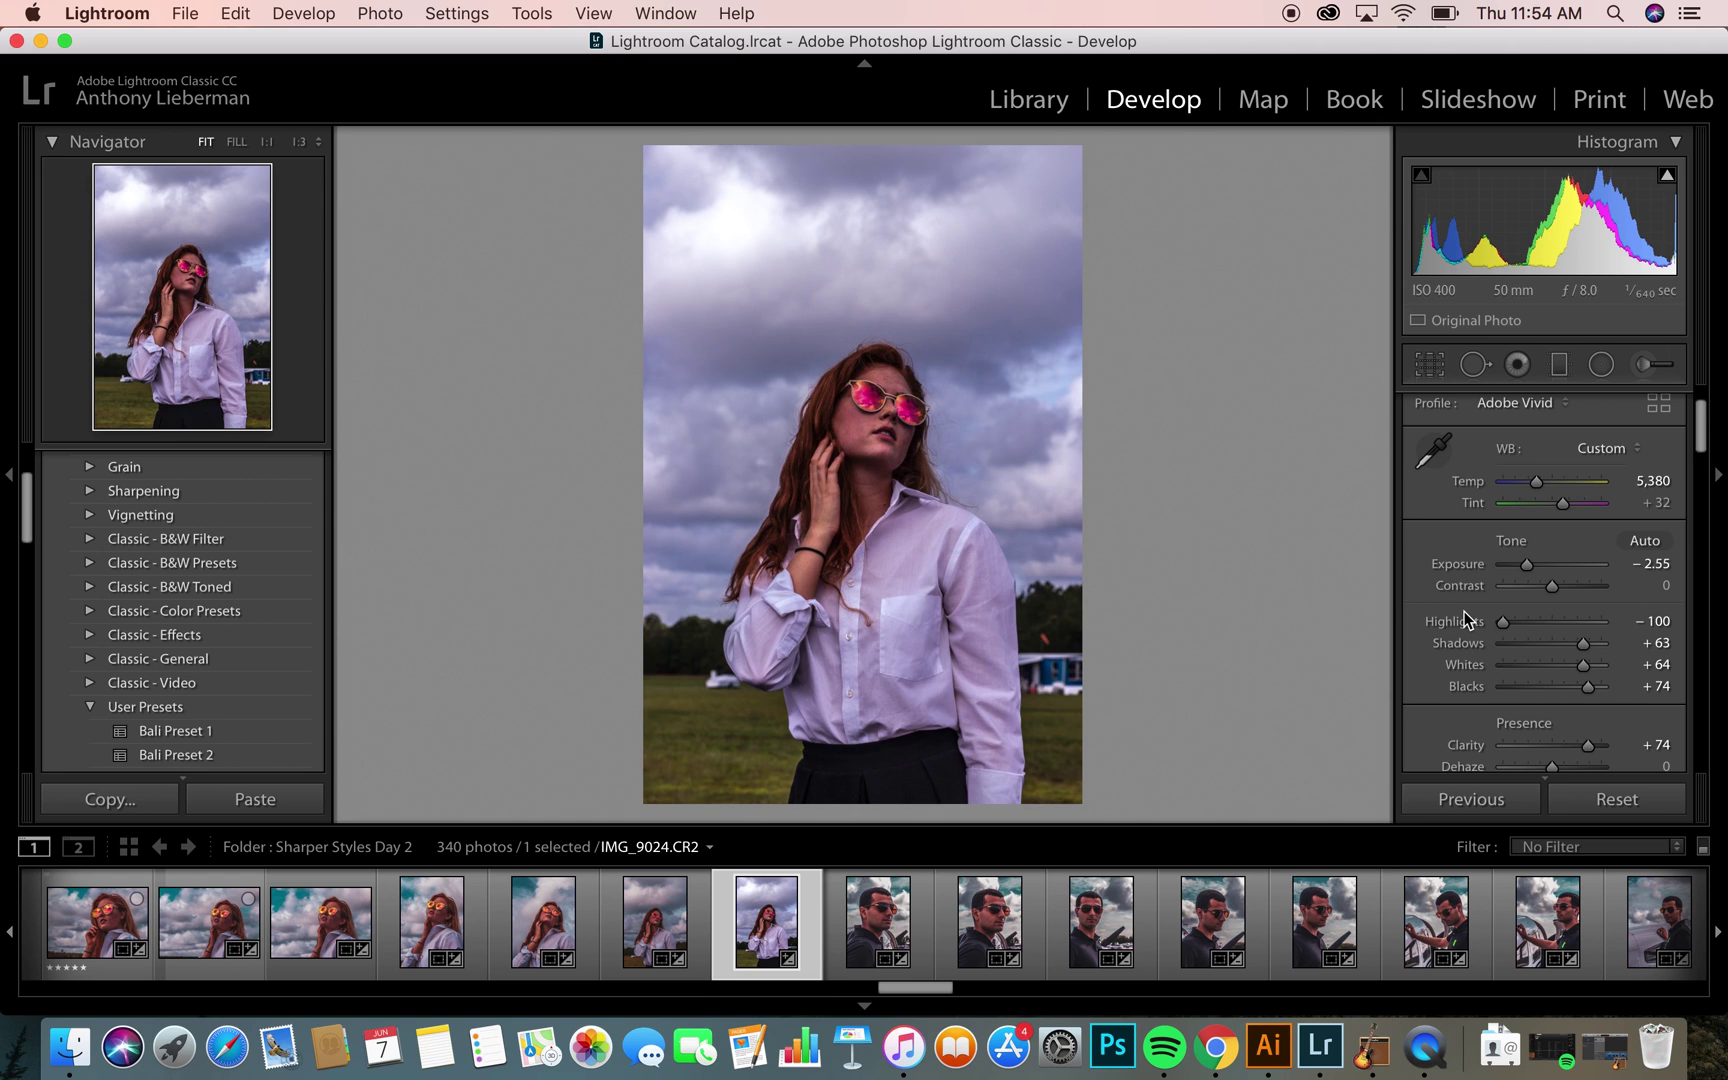
scroll(1517, 628, "down", 10)
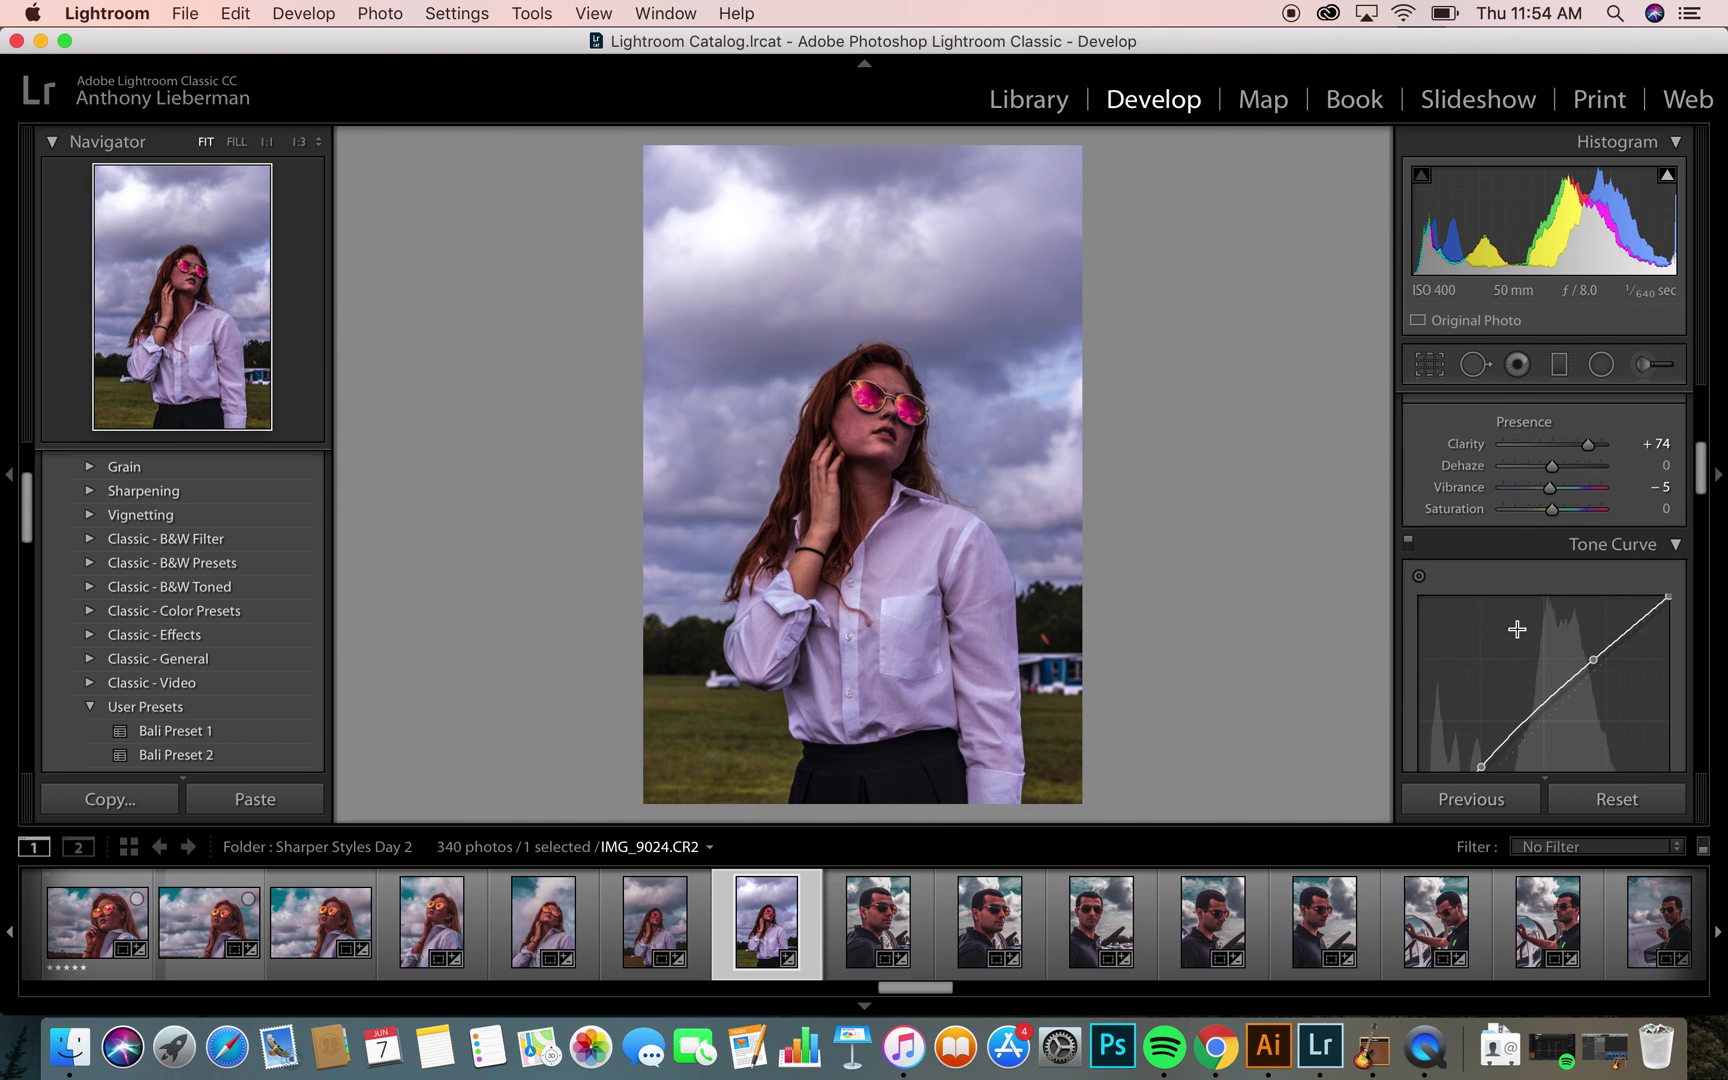
Step: In HSL Blue, set Saturation +3 and Luminance −79, then compare with the original
scroll(1517, 628, "down", 8)
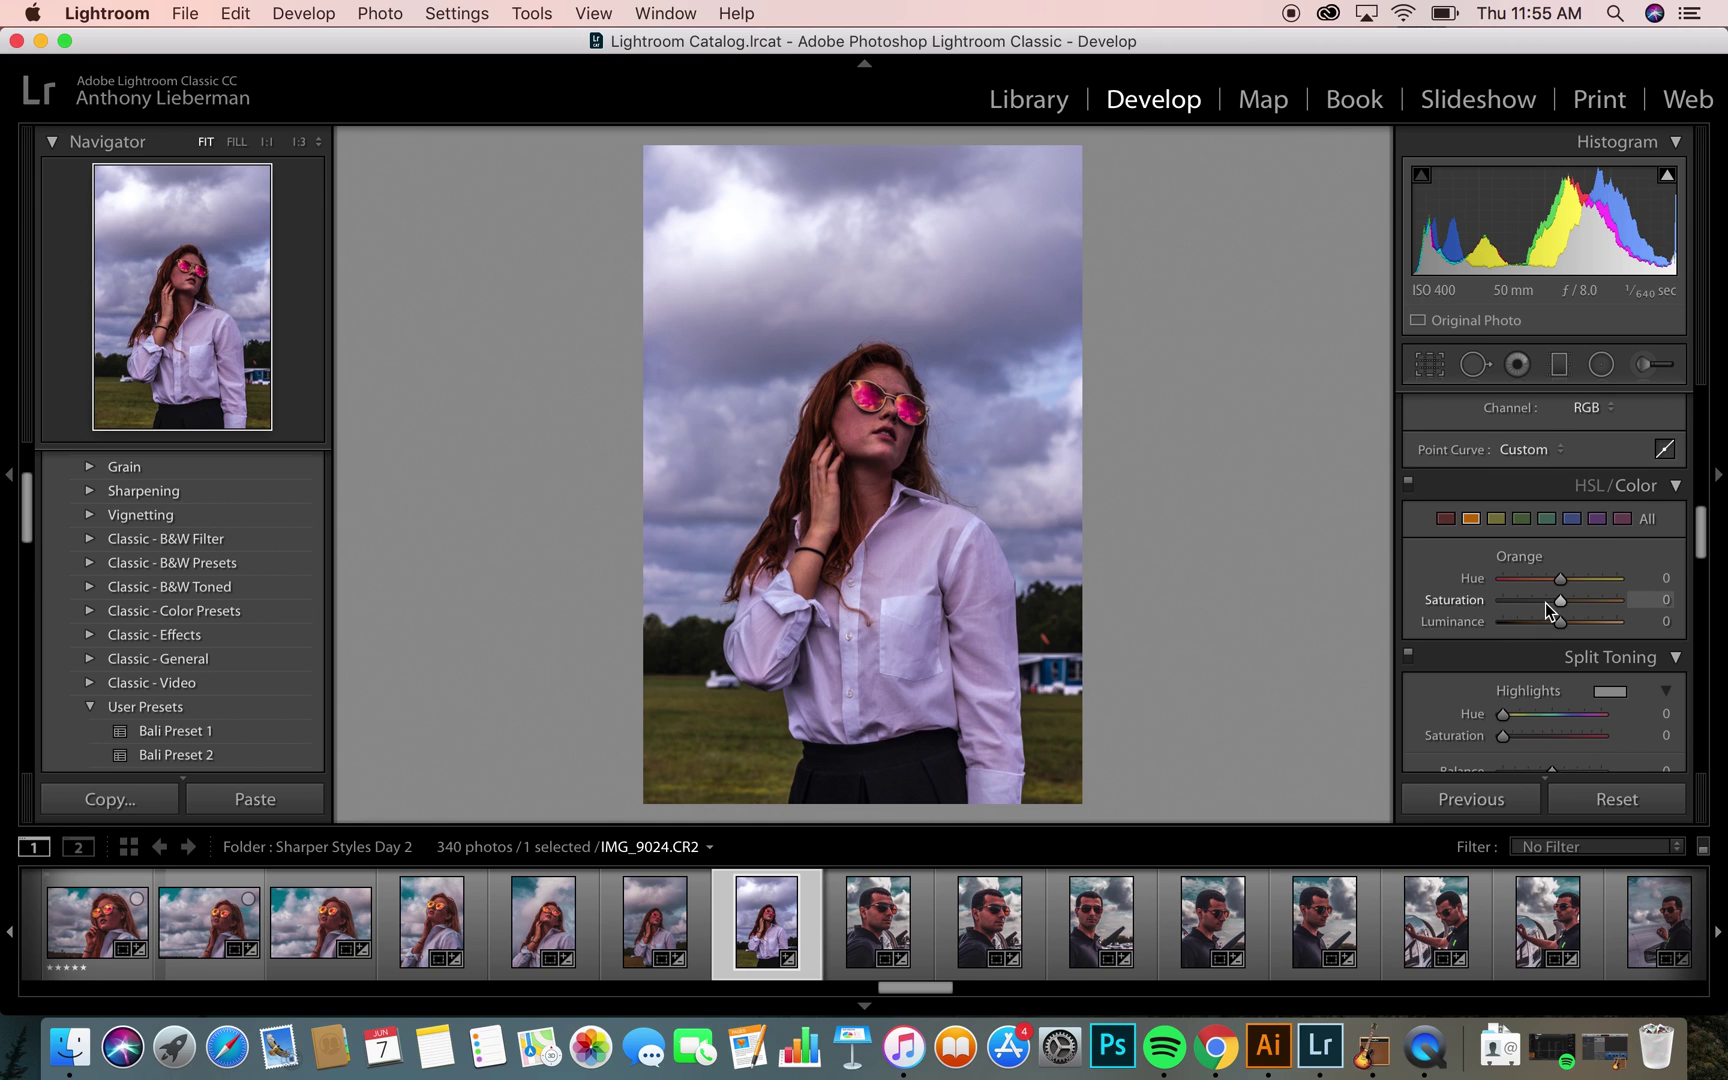
left_click(1569, 519)
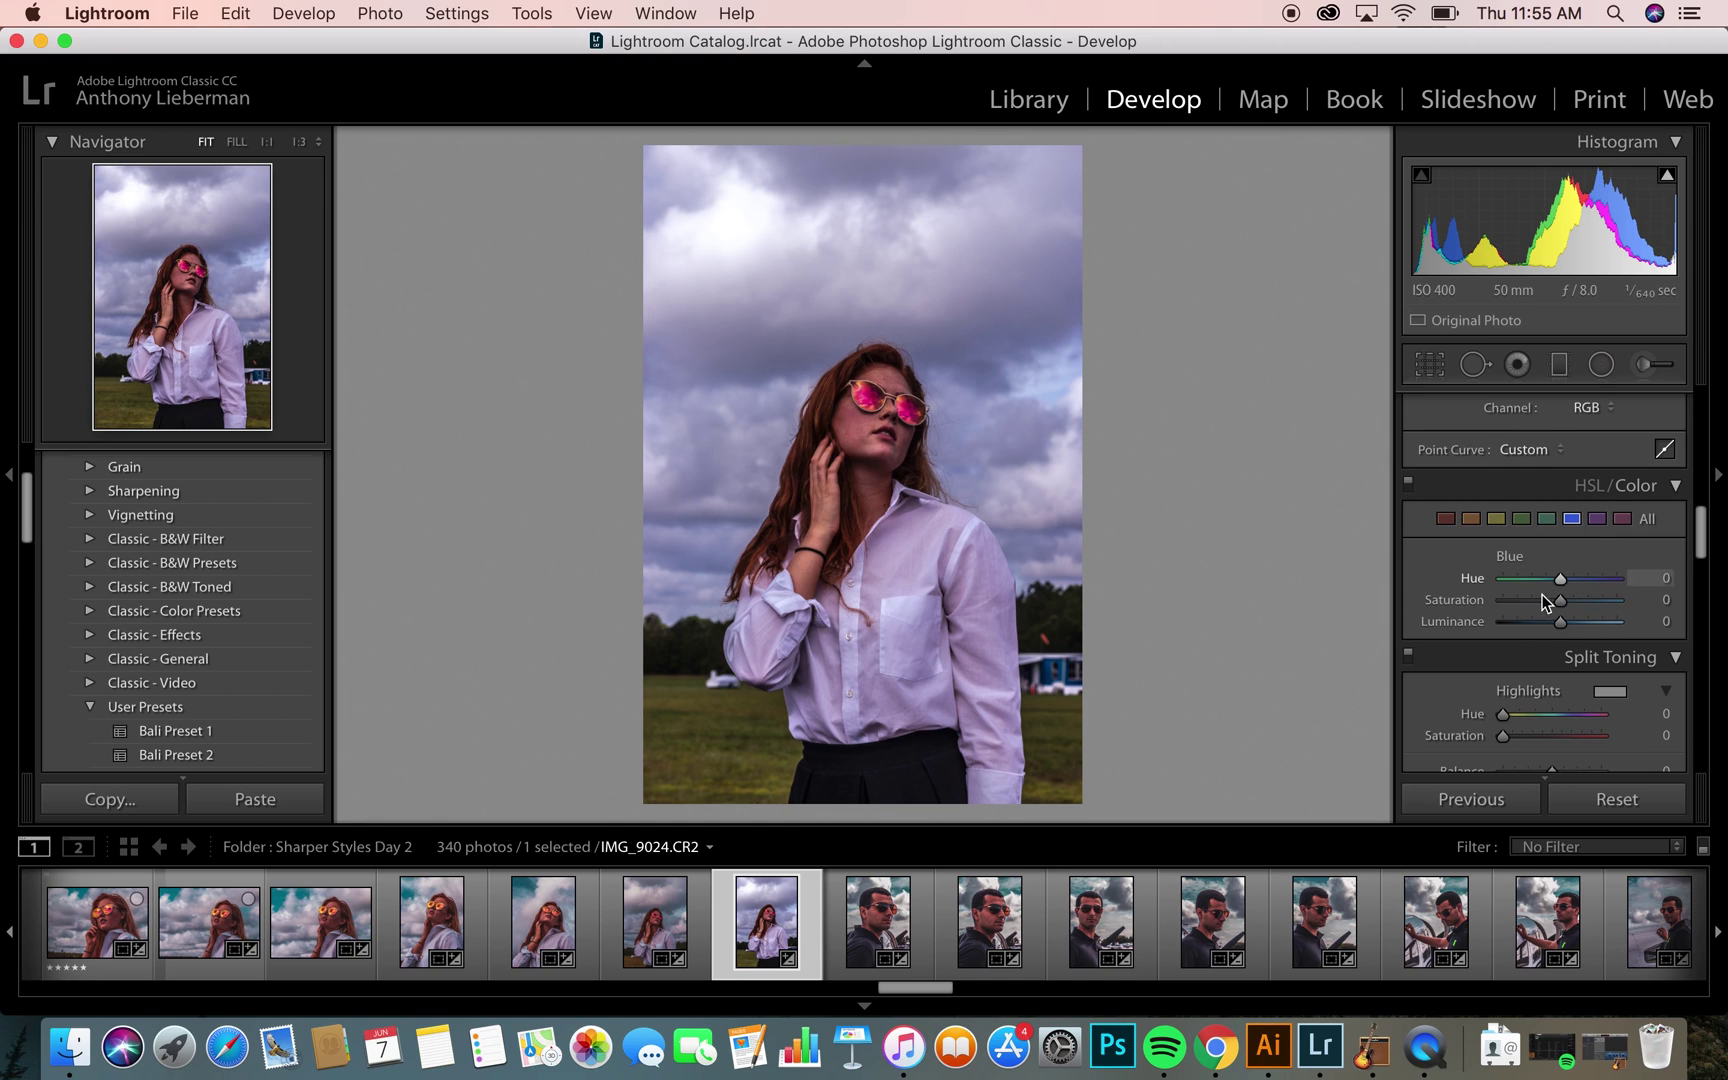
left_click_drag(1561, 603, 1513, 622)
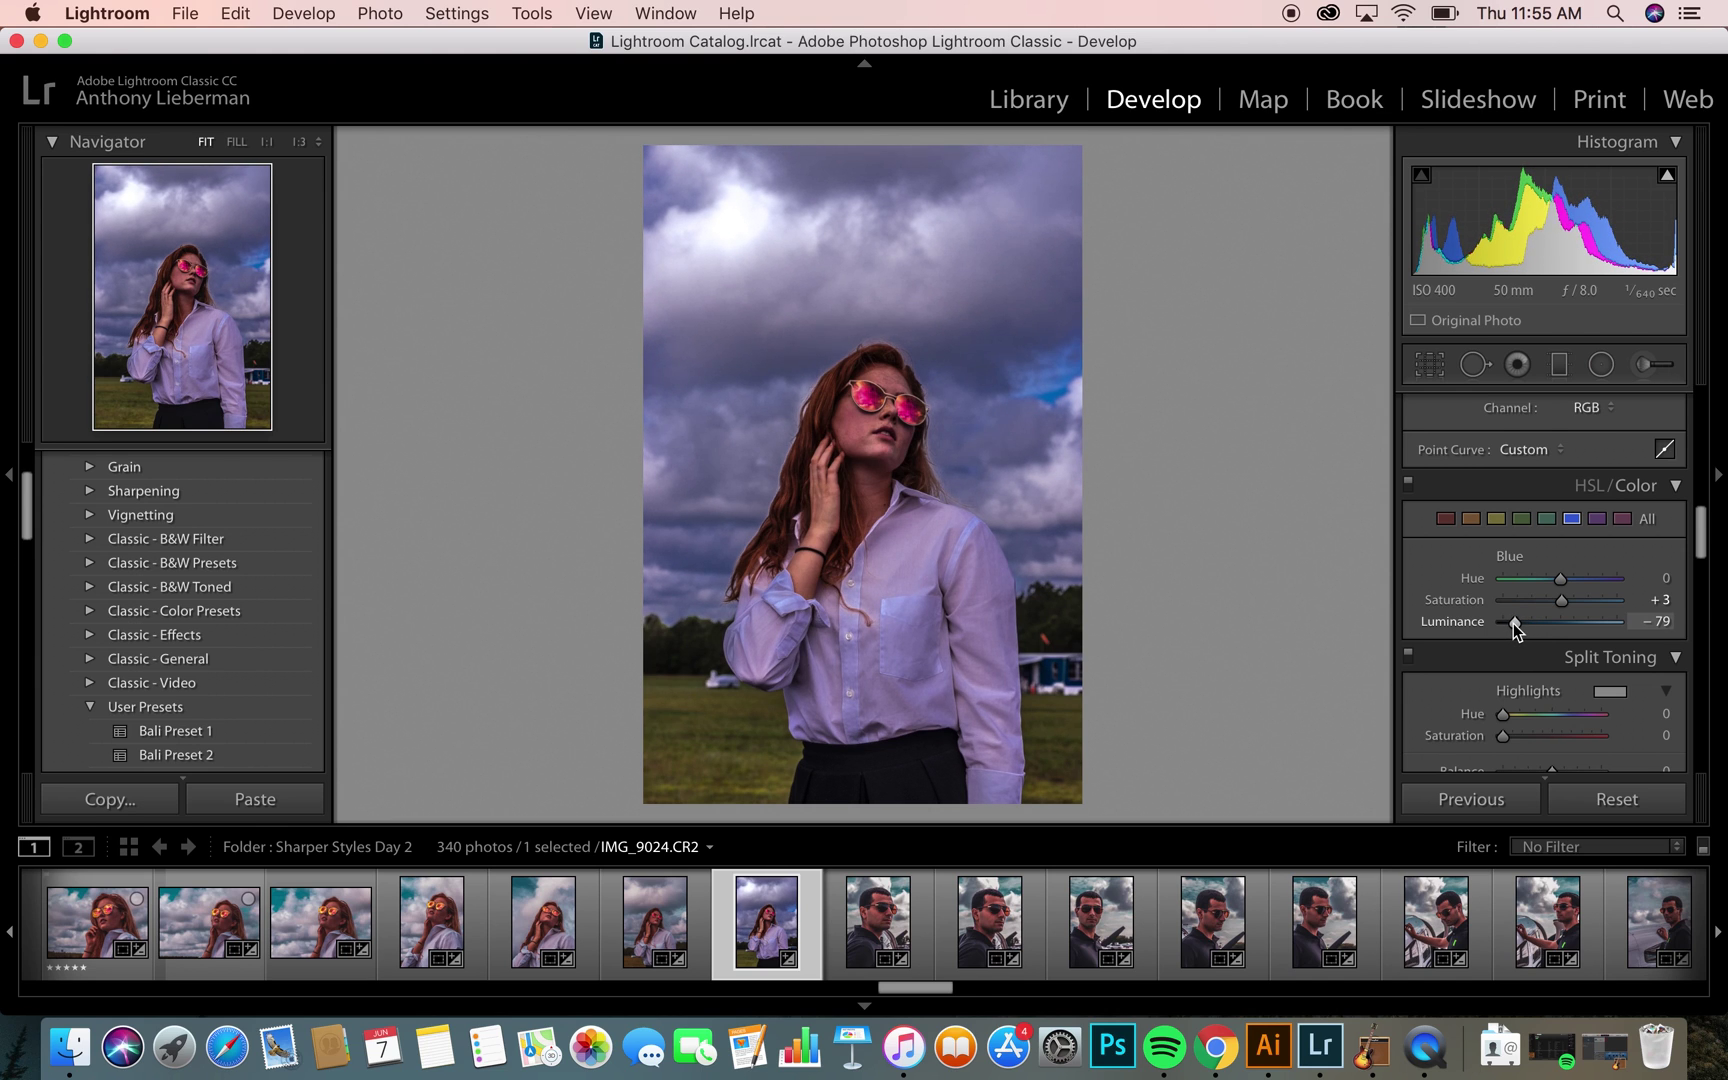
key("backslash")
key("backslash")
Step: Lift Exposure to −2.20 and mute Blue saturation to −35, then compare before/after
scroll(1498, 526, "up", 10)
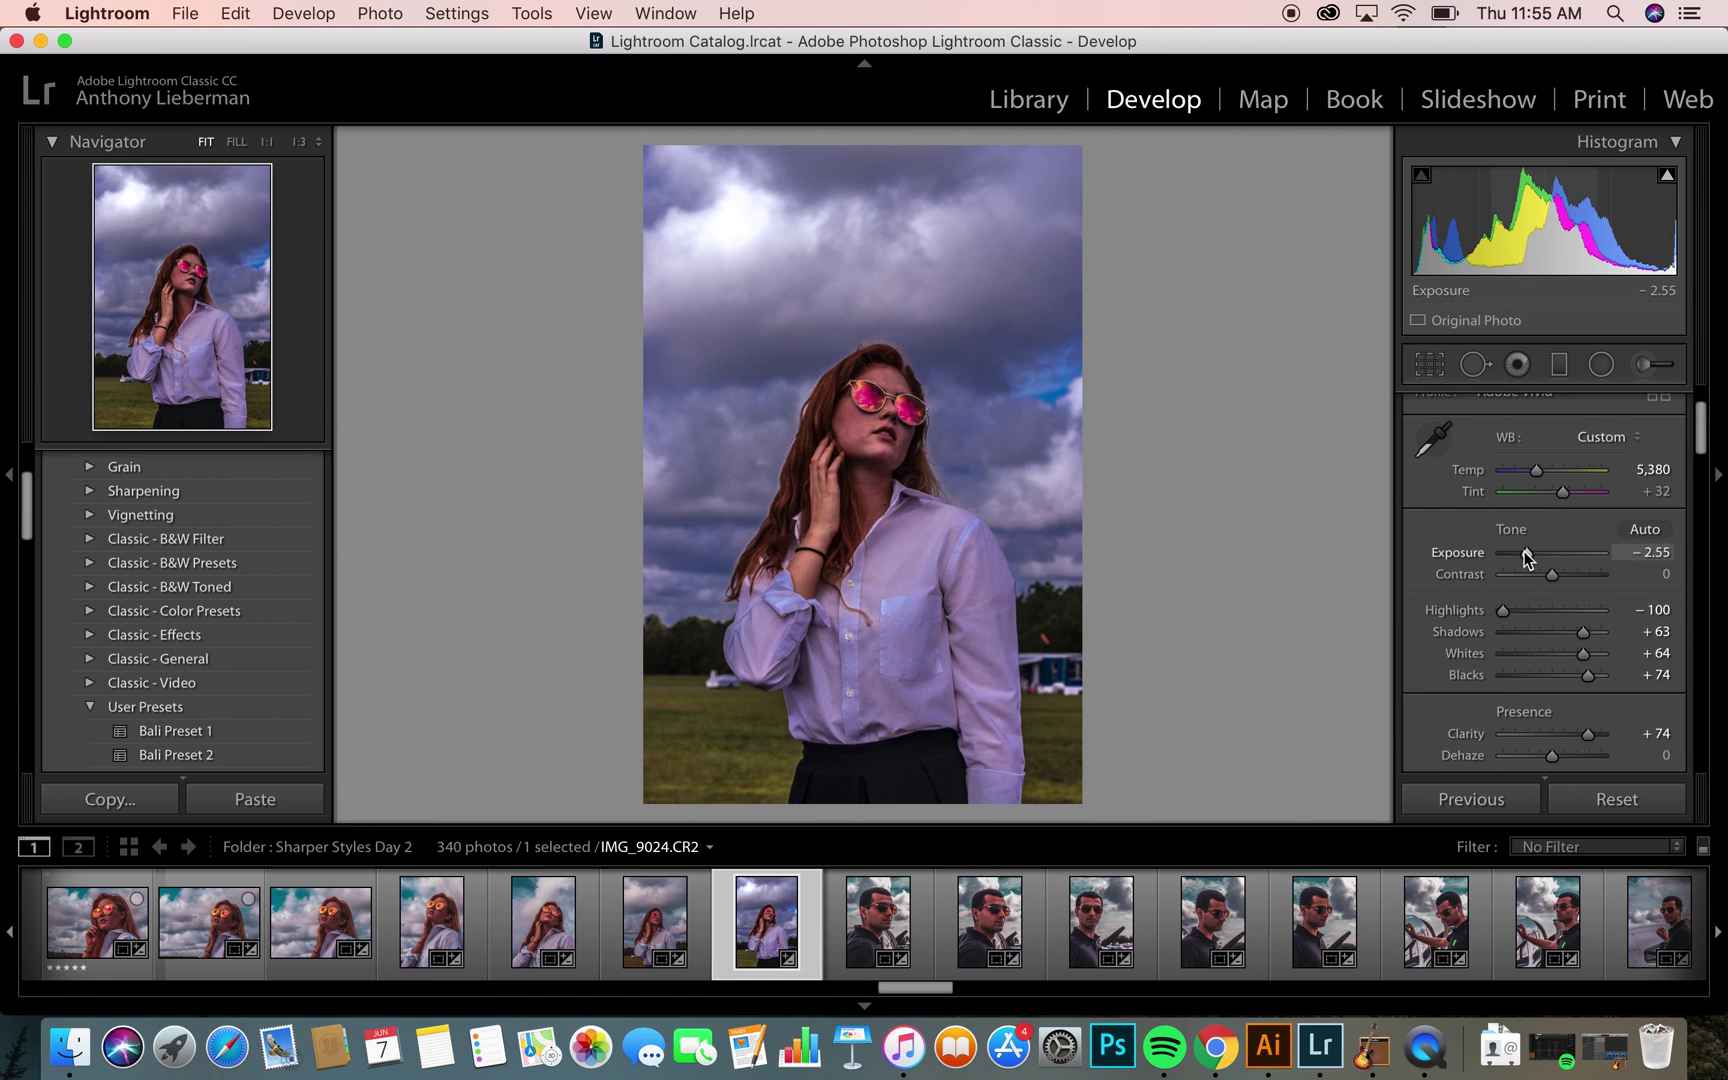
left_click_drag(1524, 552, 1527, 552)
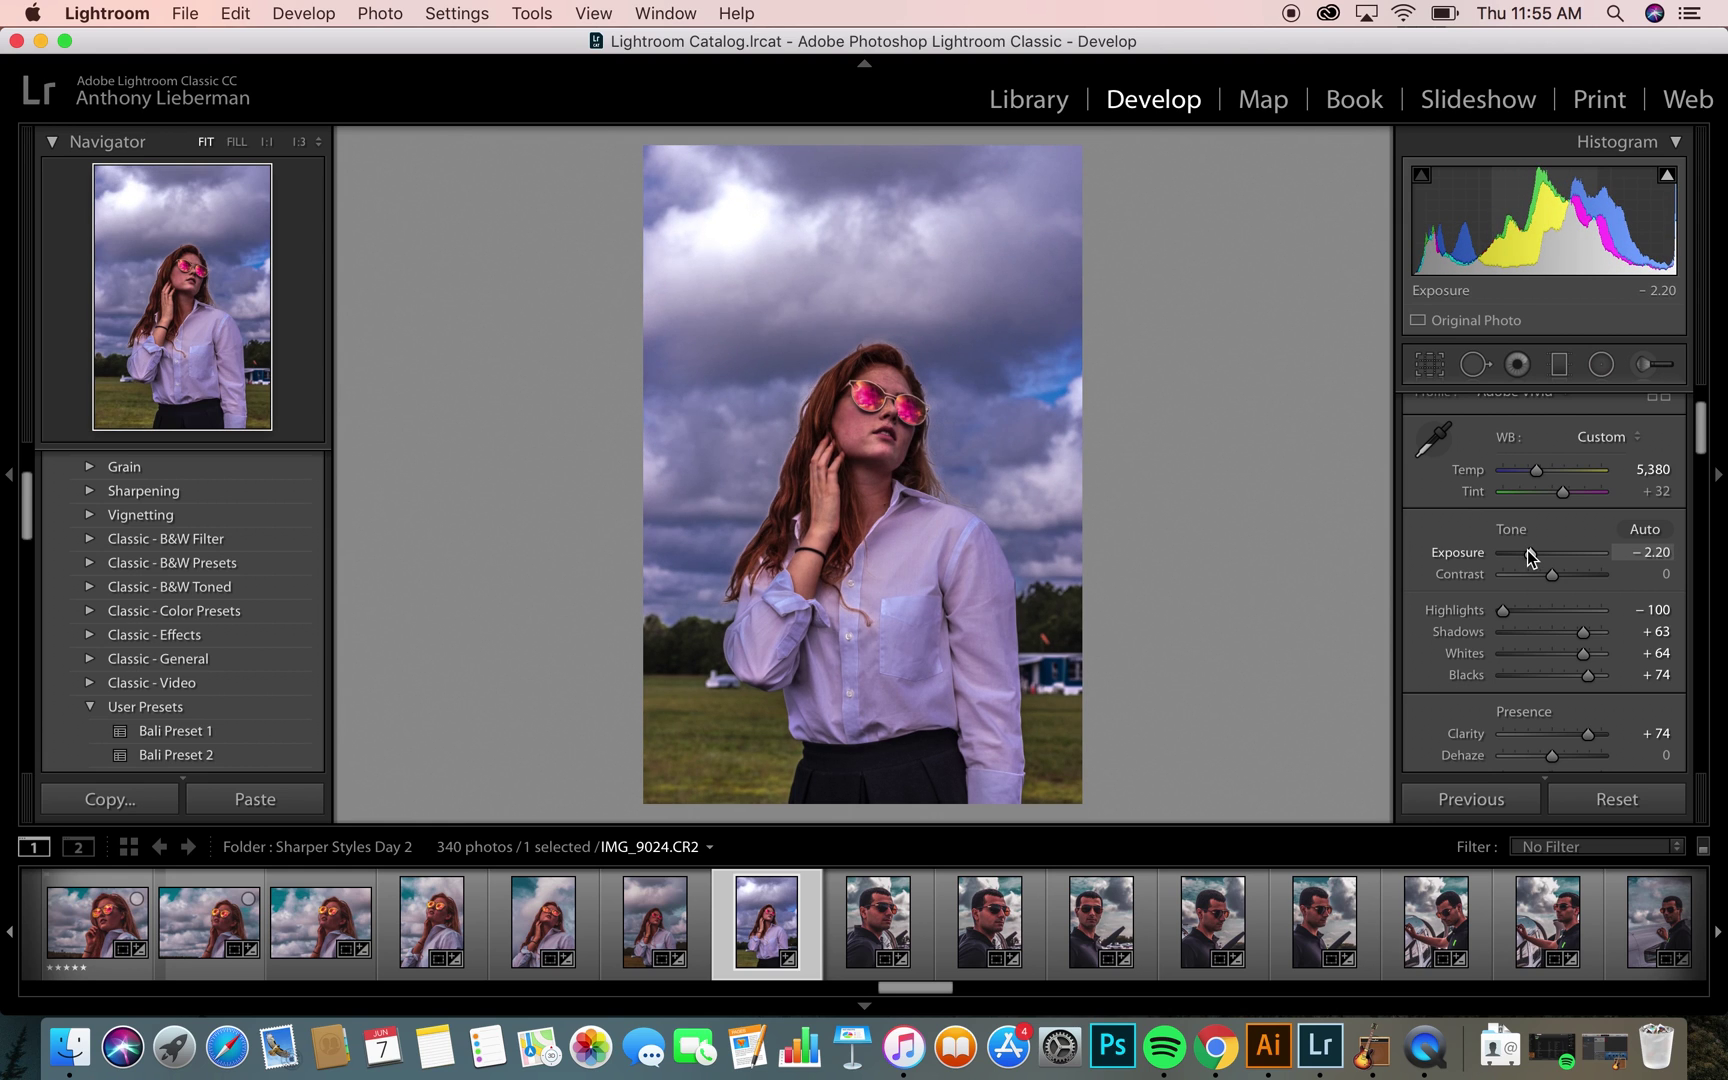
scroll(1510, 600, "down", 8)
scroll(1501, 658, "up", 2)
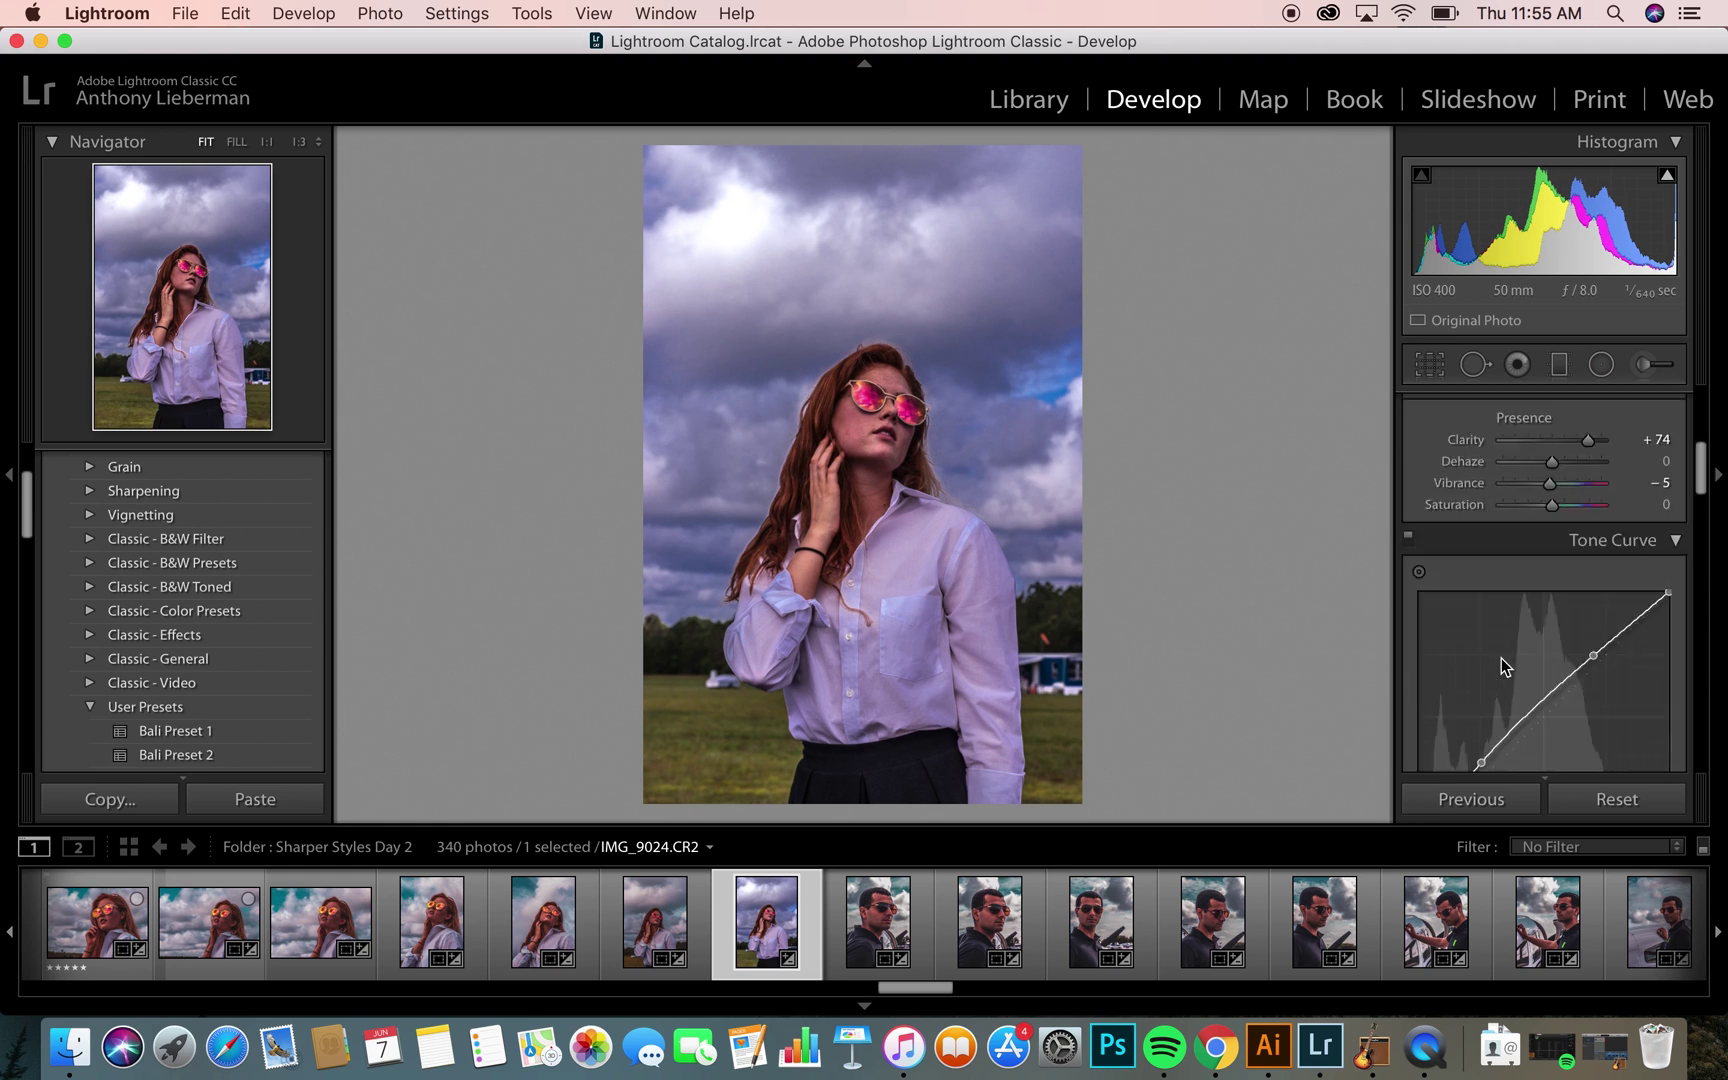
scroll(1501, 657, "down", 5)
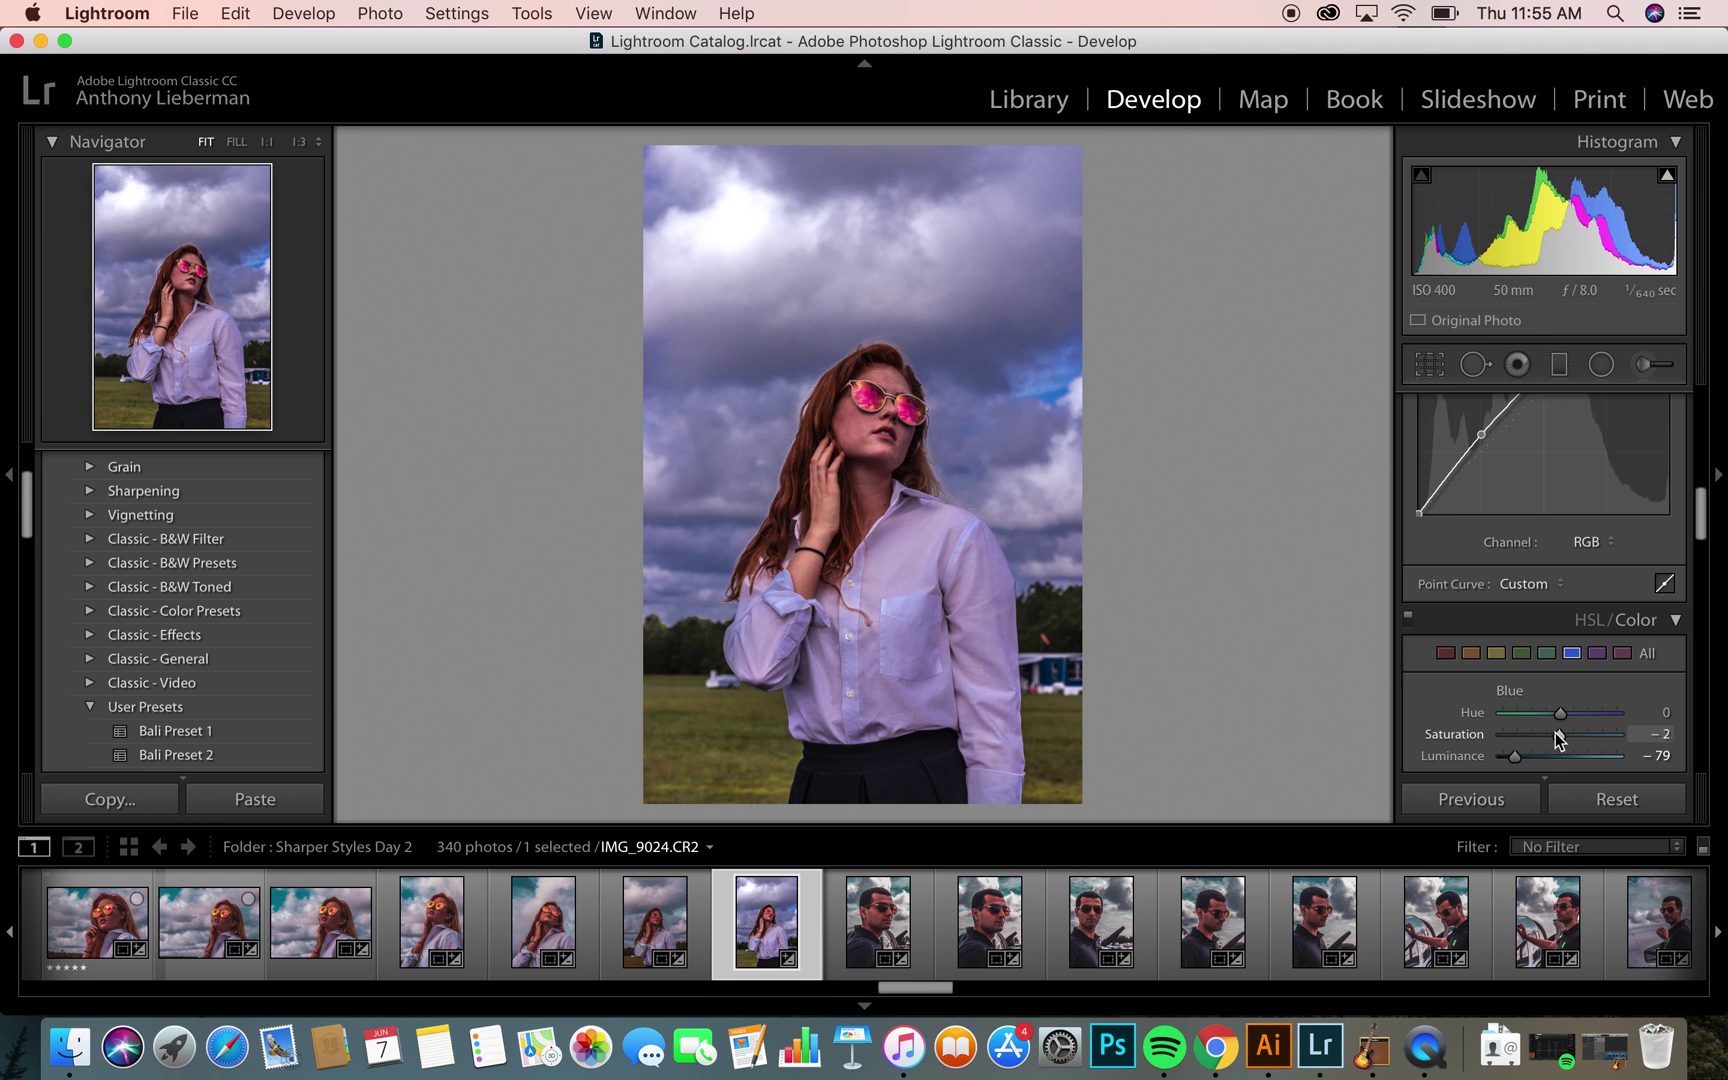
left_click_drag(1556, 732, 1515, 760)
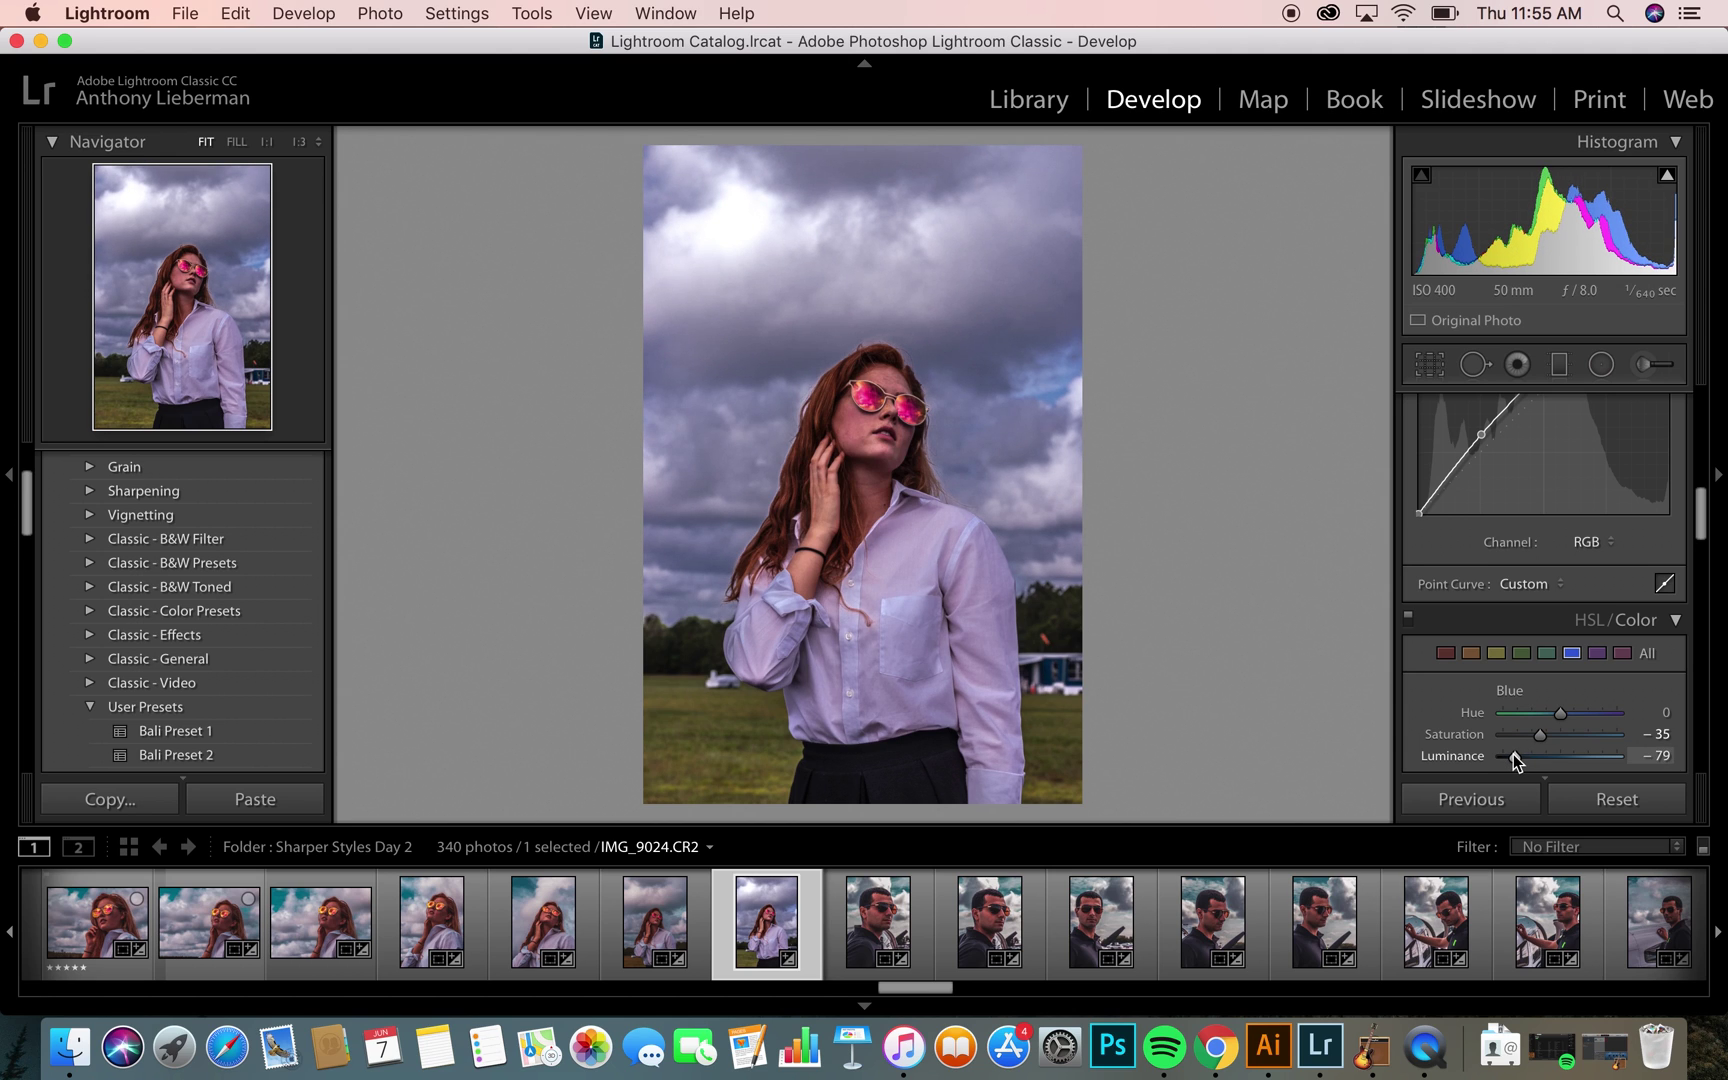
key("backslash")
key("backslash")
Step: Raise the green grass saturation to +41 in HSL, then select the Yellow tones
left_click(1521, 655)
scroll(1510, 685, "down", 2)
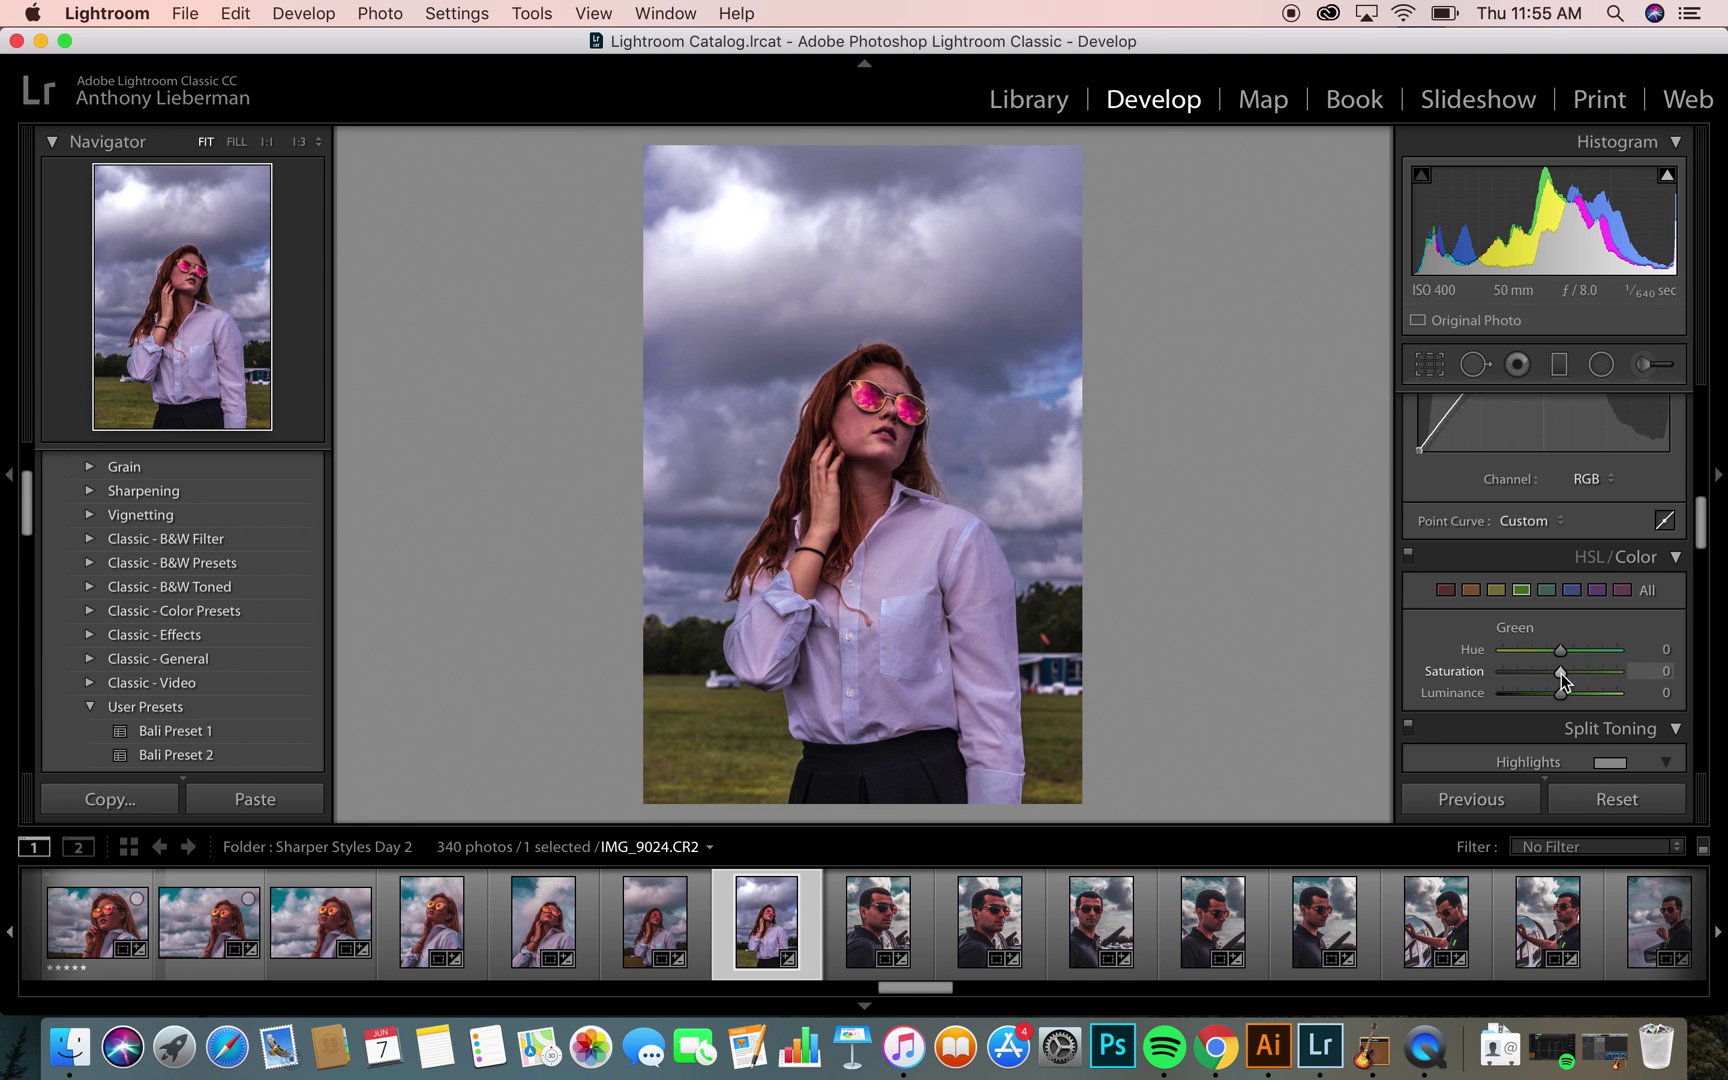
mouse_move(1561, 674)
left_mouse_down()
mouse_move(1598, 674)
mouse_move(1560, 651)
mouse_move(1604, 655)
mouse_move(1516, 656)
mouse_move(1621, 664)
mouse_move(1597, 666)
mouse_move(1585, 694)
mouse_move(1599, 694)
mouse_move(1535, 694)
mouse_move(1582, 669)
mouse_move(1521, 676)
mouse_move(1587, 649)
mouse_move(1555, 675)
mouse_move(1582, 697)
mouse_move(1538, 677)
left_mouse_up()
left_click(1497, 597)
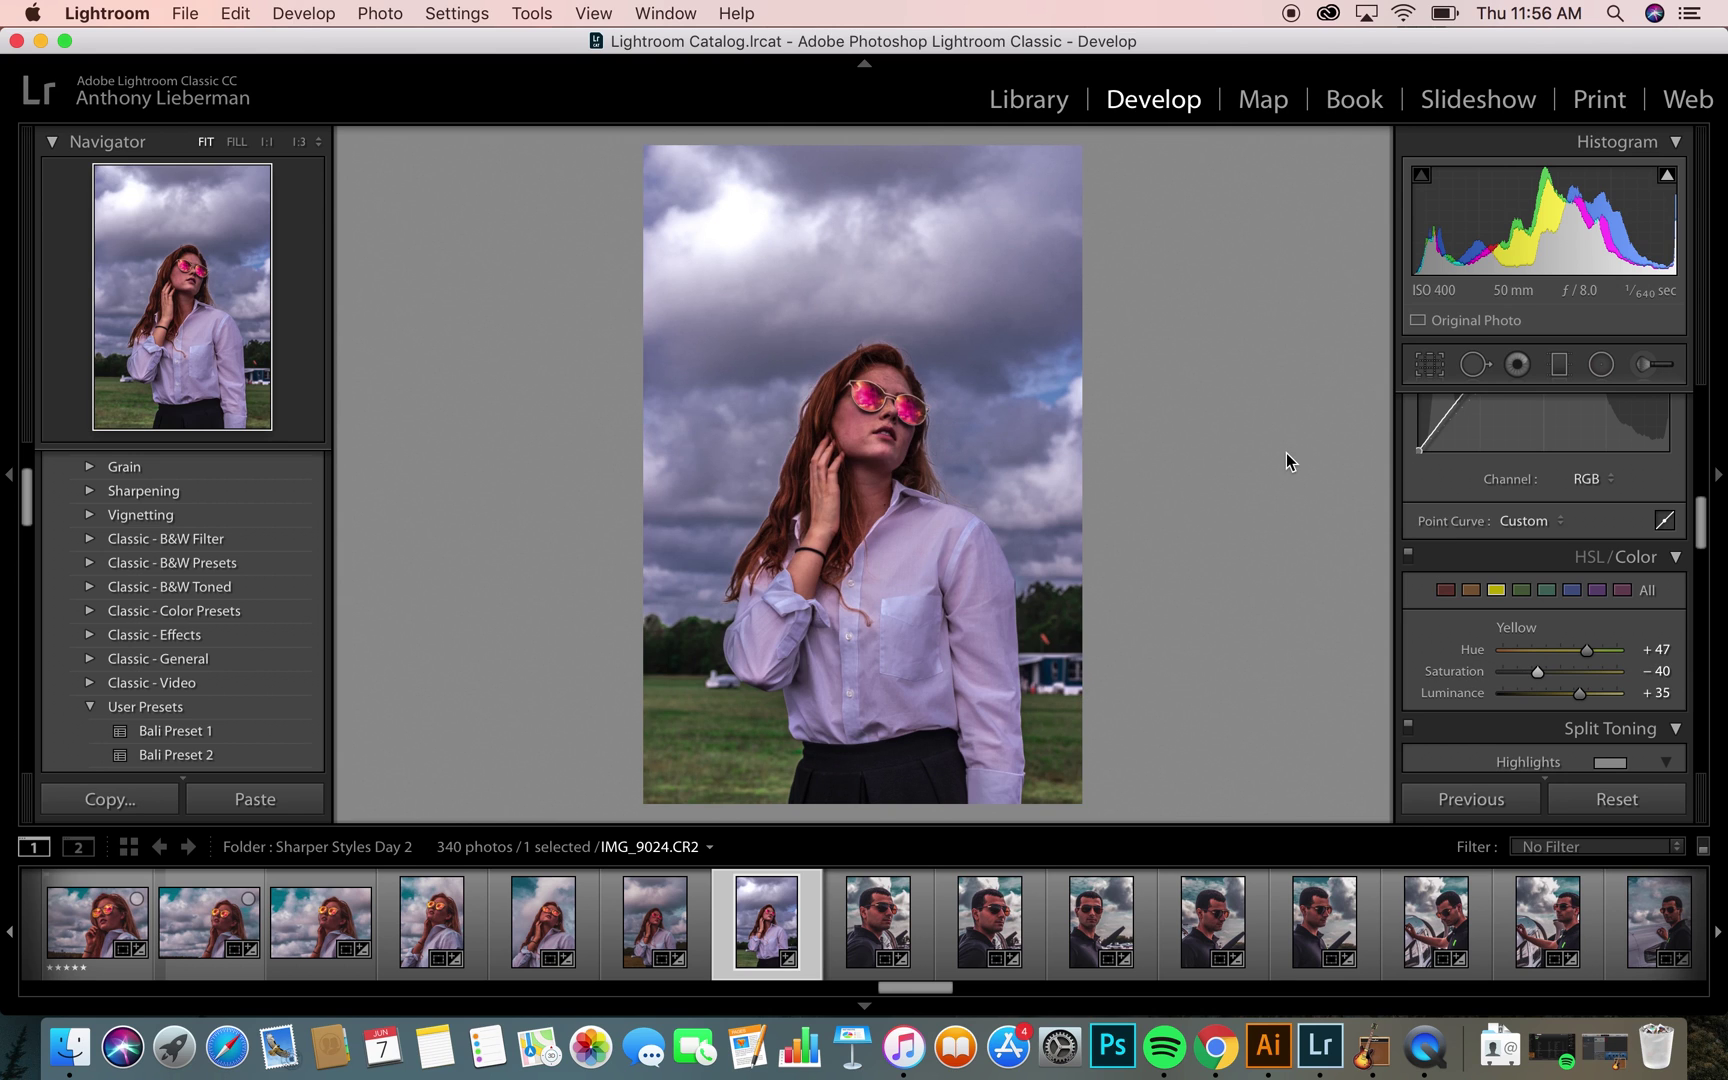
key("ctrl+Right")
scroll(975, 572, "down", 2)
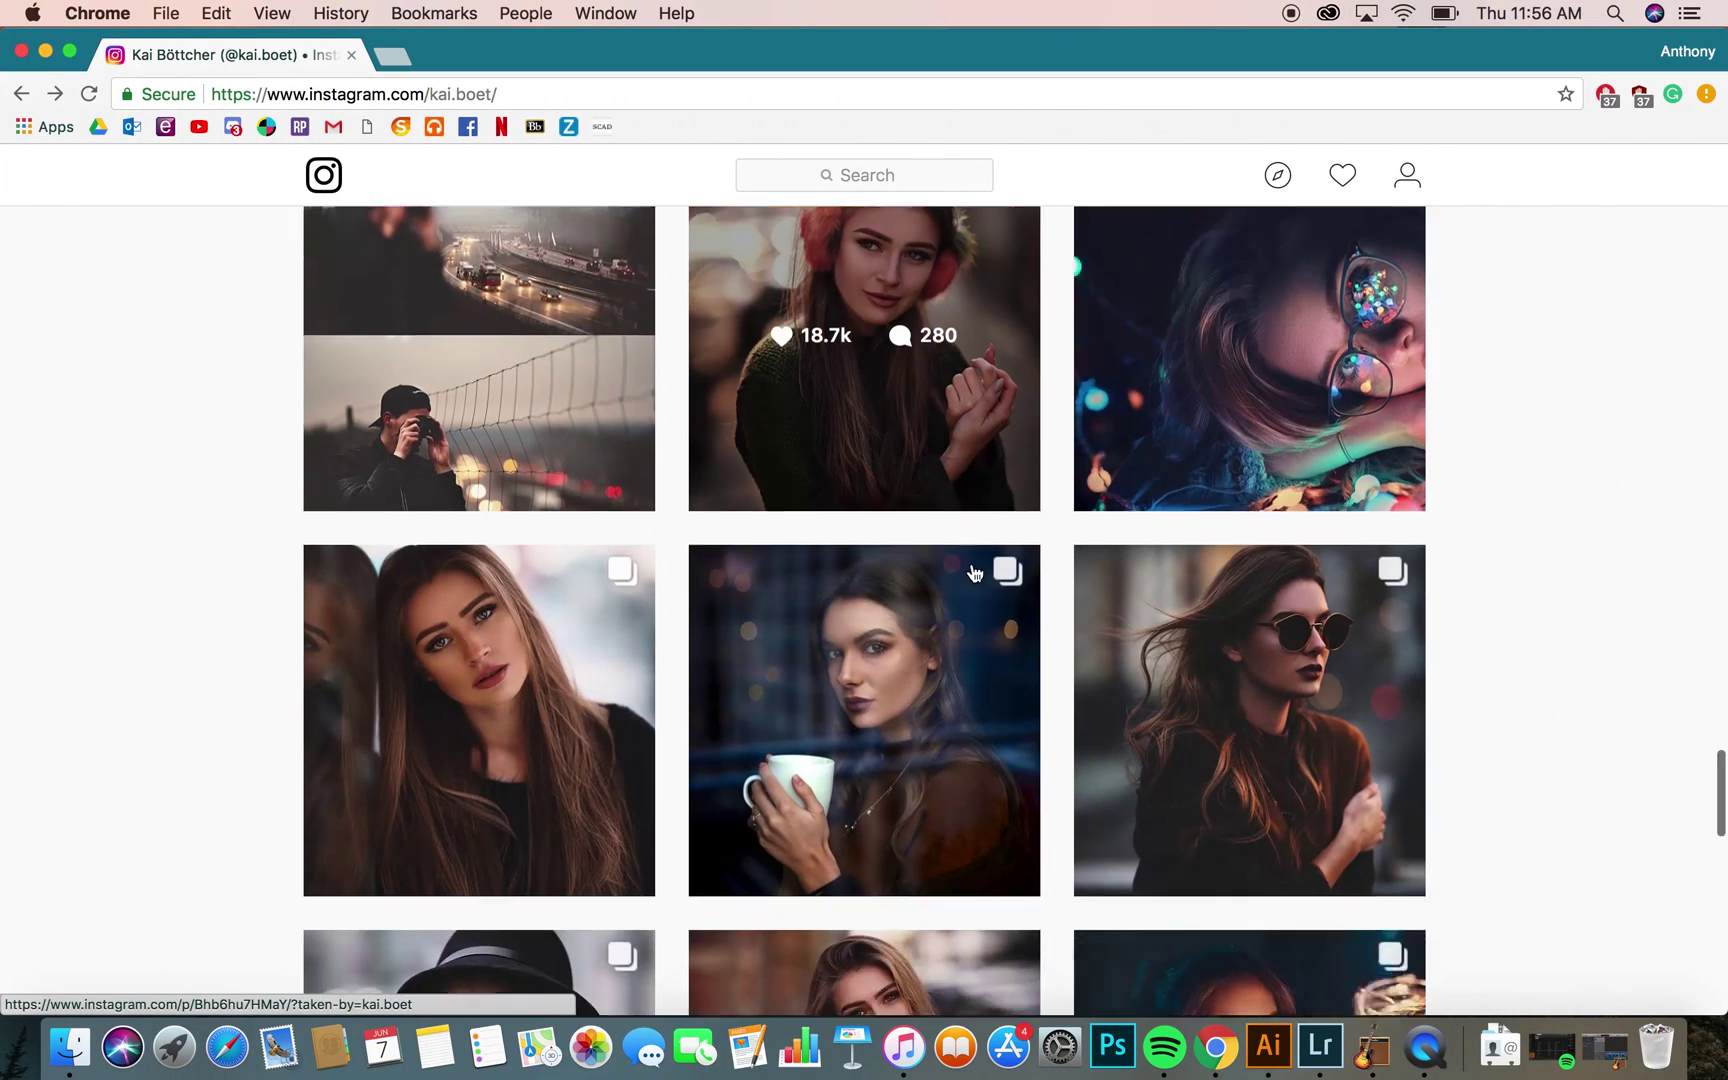
scroll(975, 572, "down", 5)
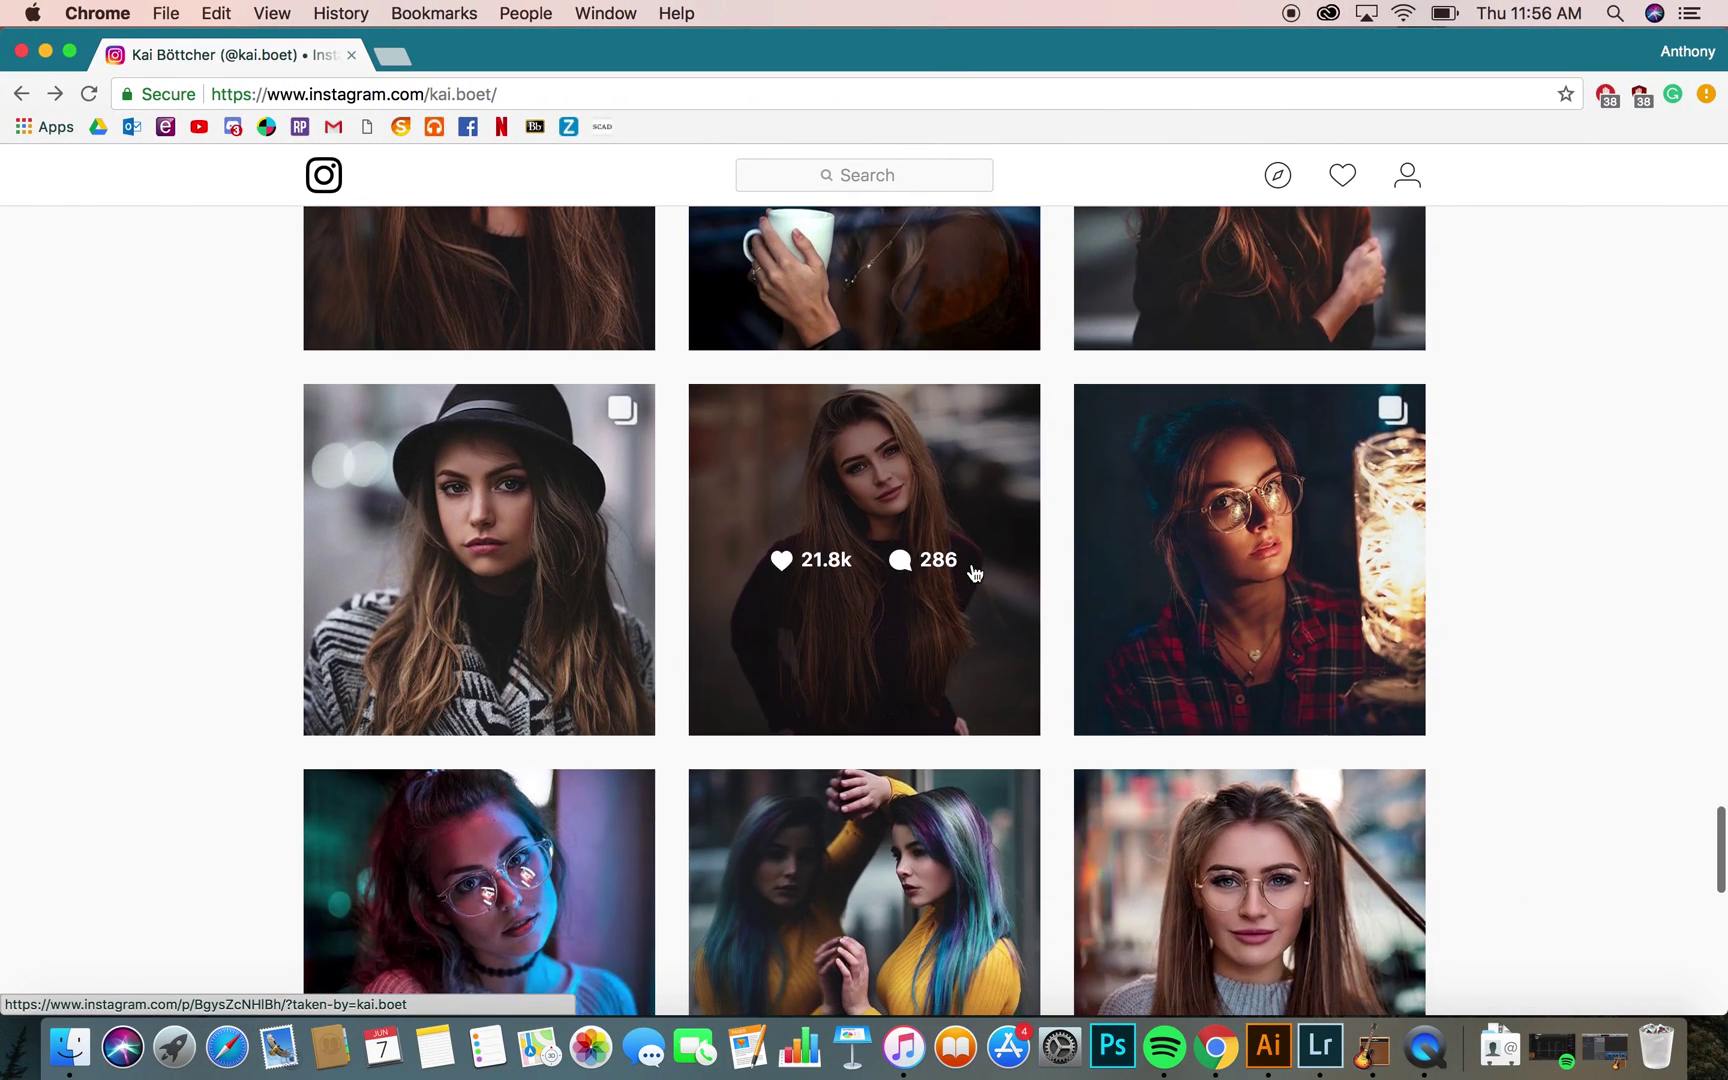
scroll(975, 572, "down", 2)
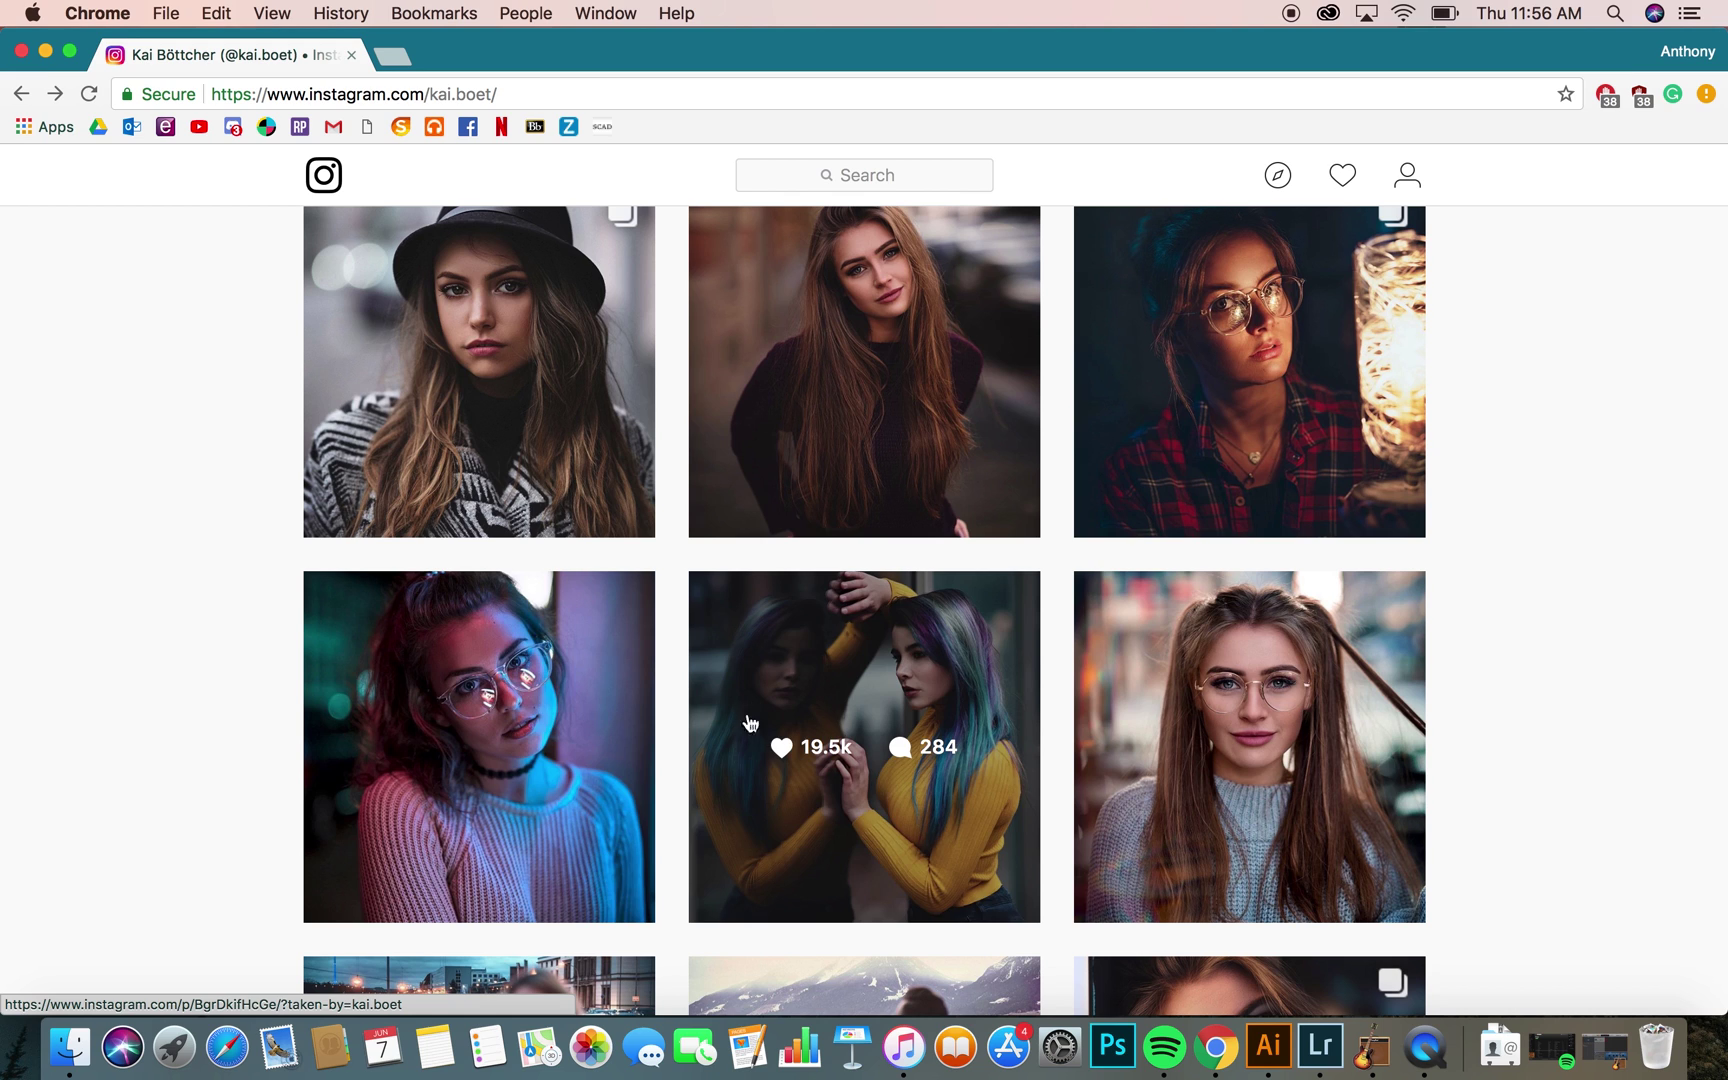
scroll(401, 695, "up", 2)
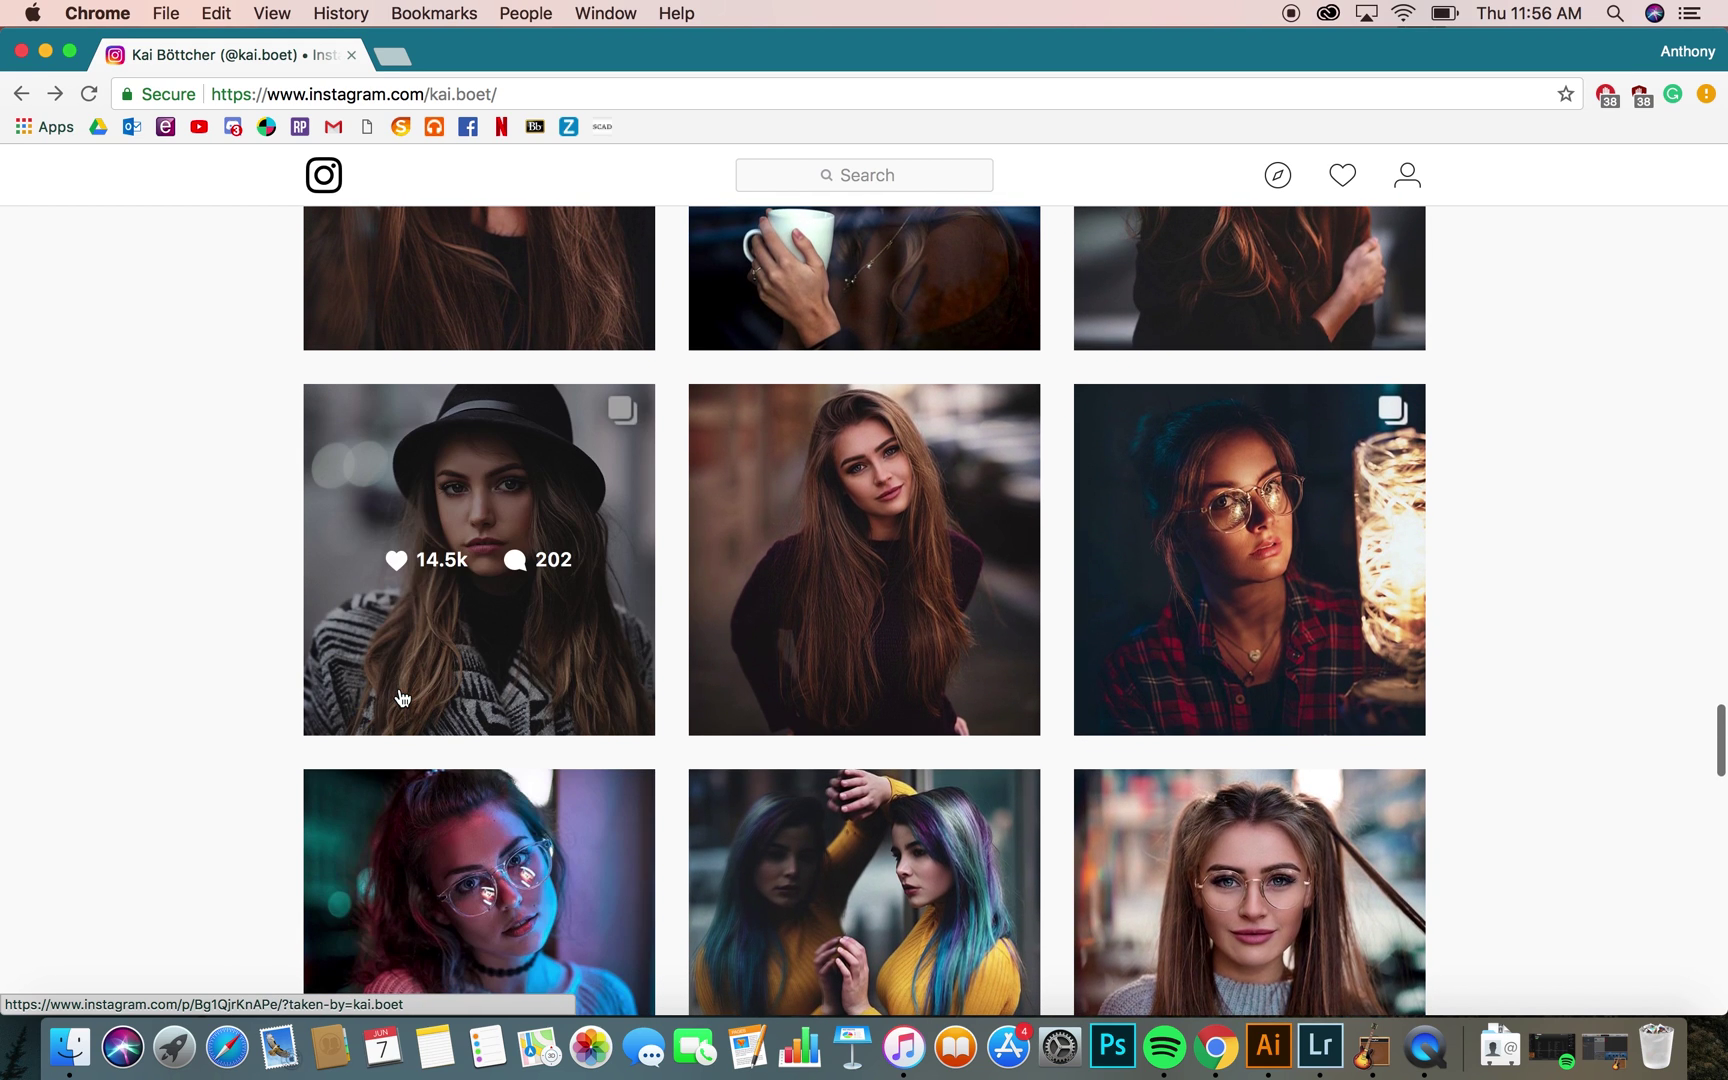
scroll(401, 695, "down", 1)
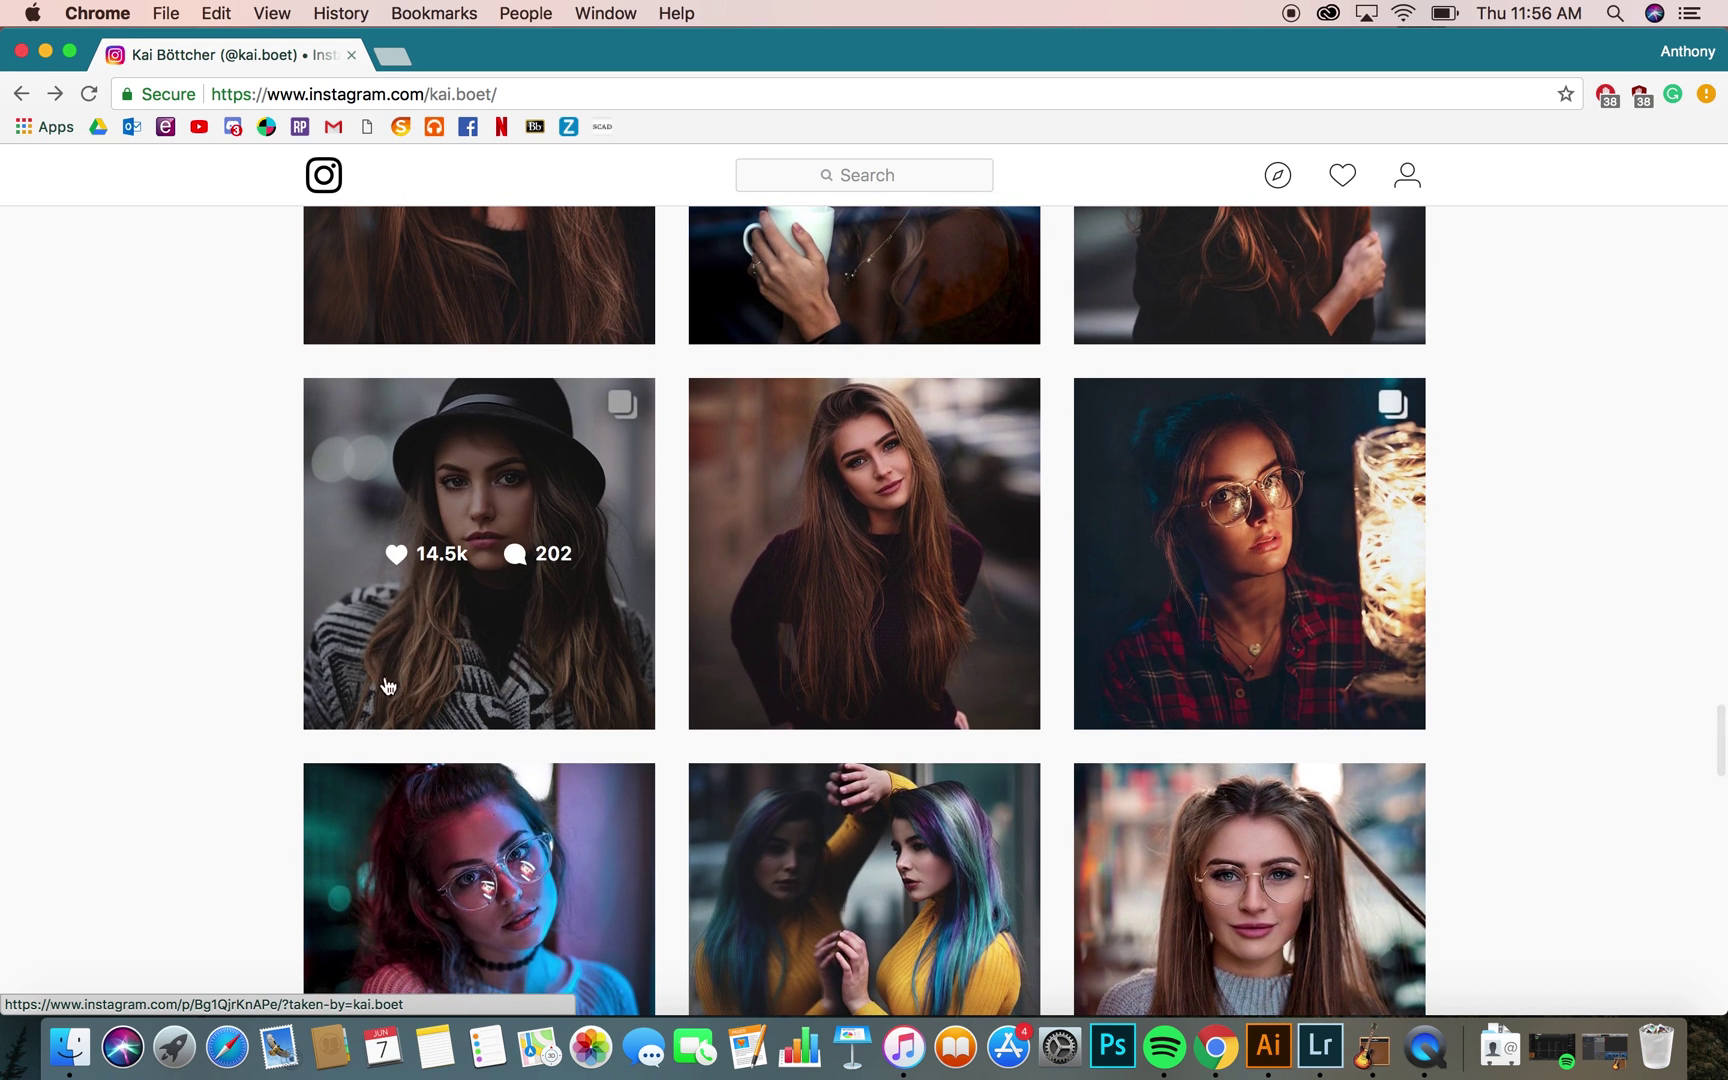
scroll(269, 564, "down", 10)
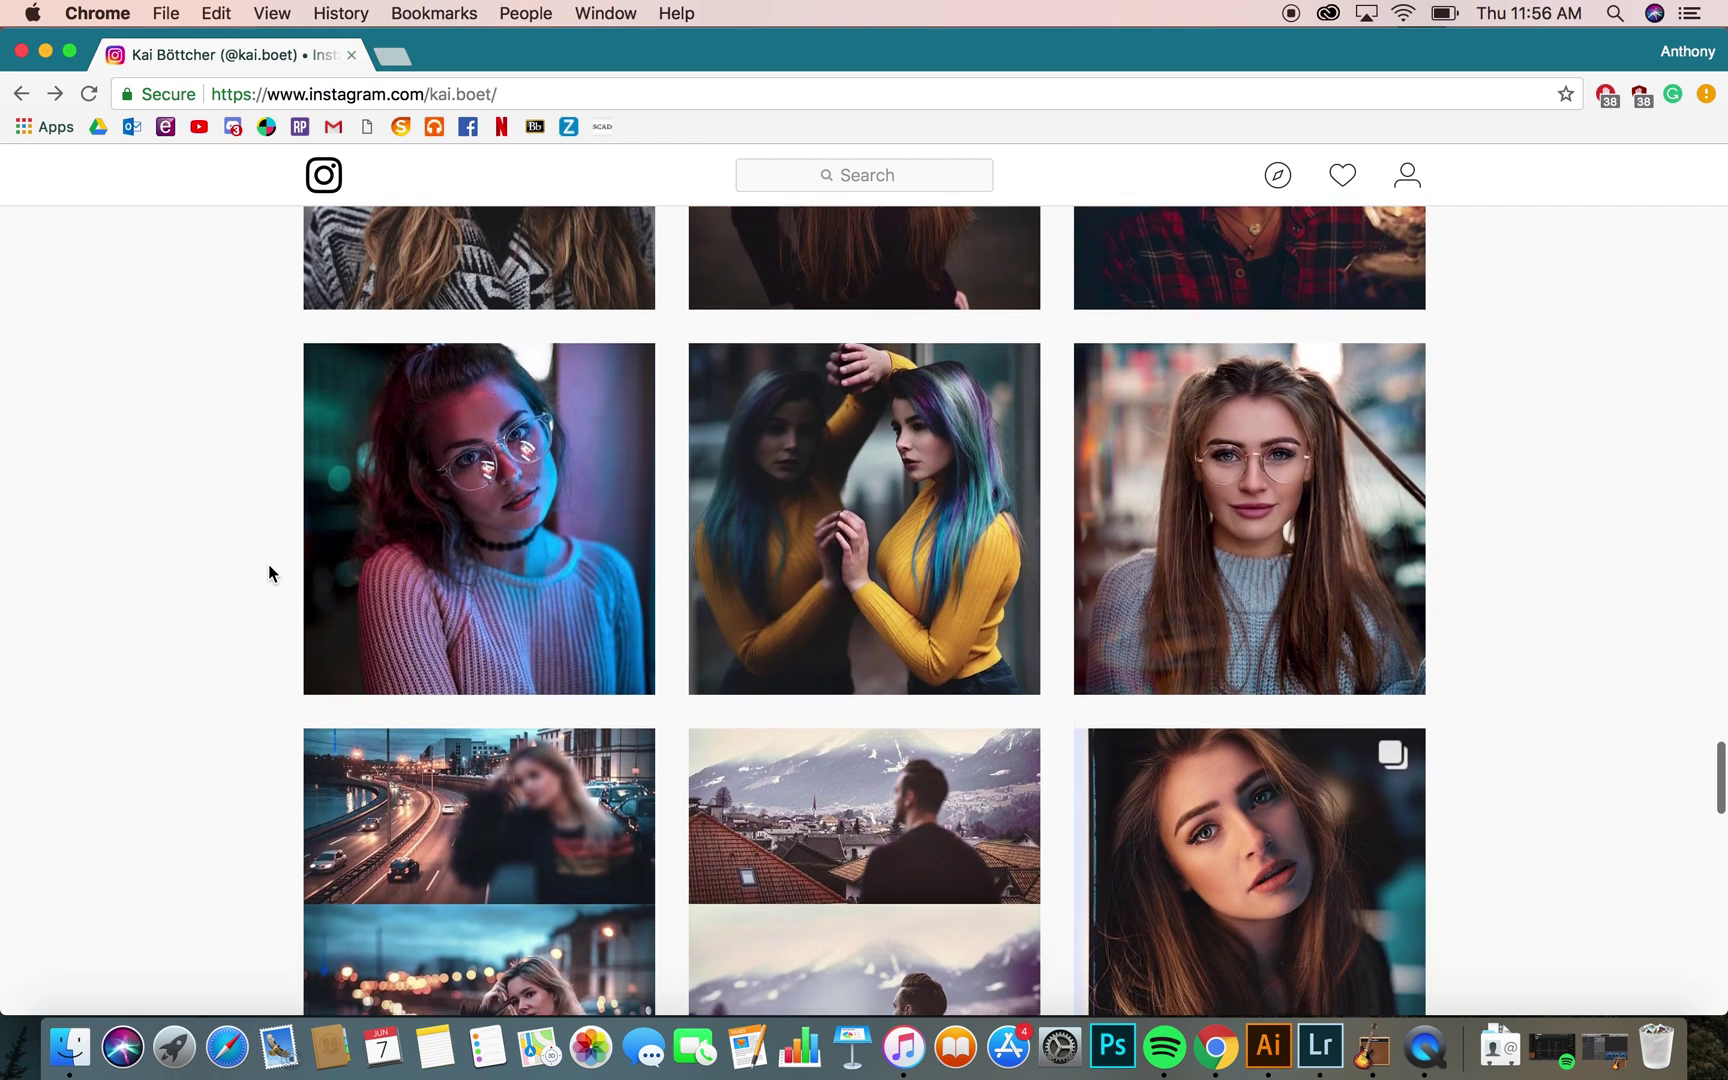
scroll(269, 564, "down", 6)
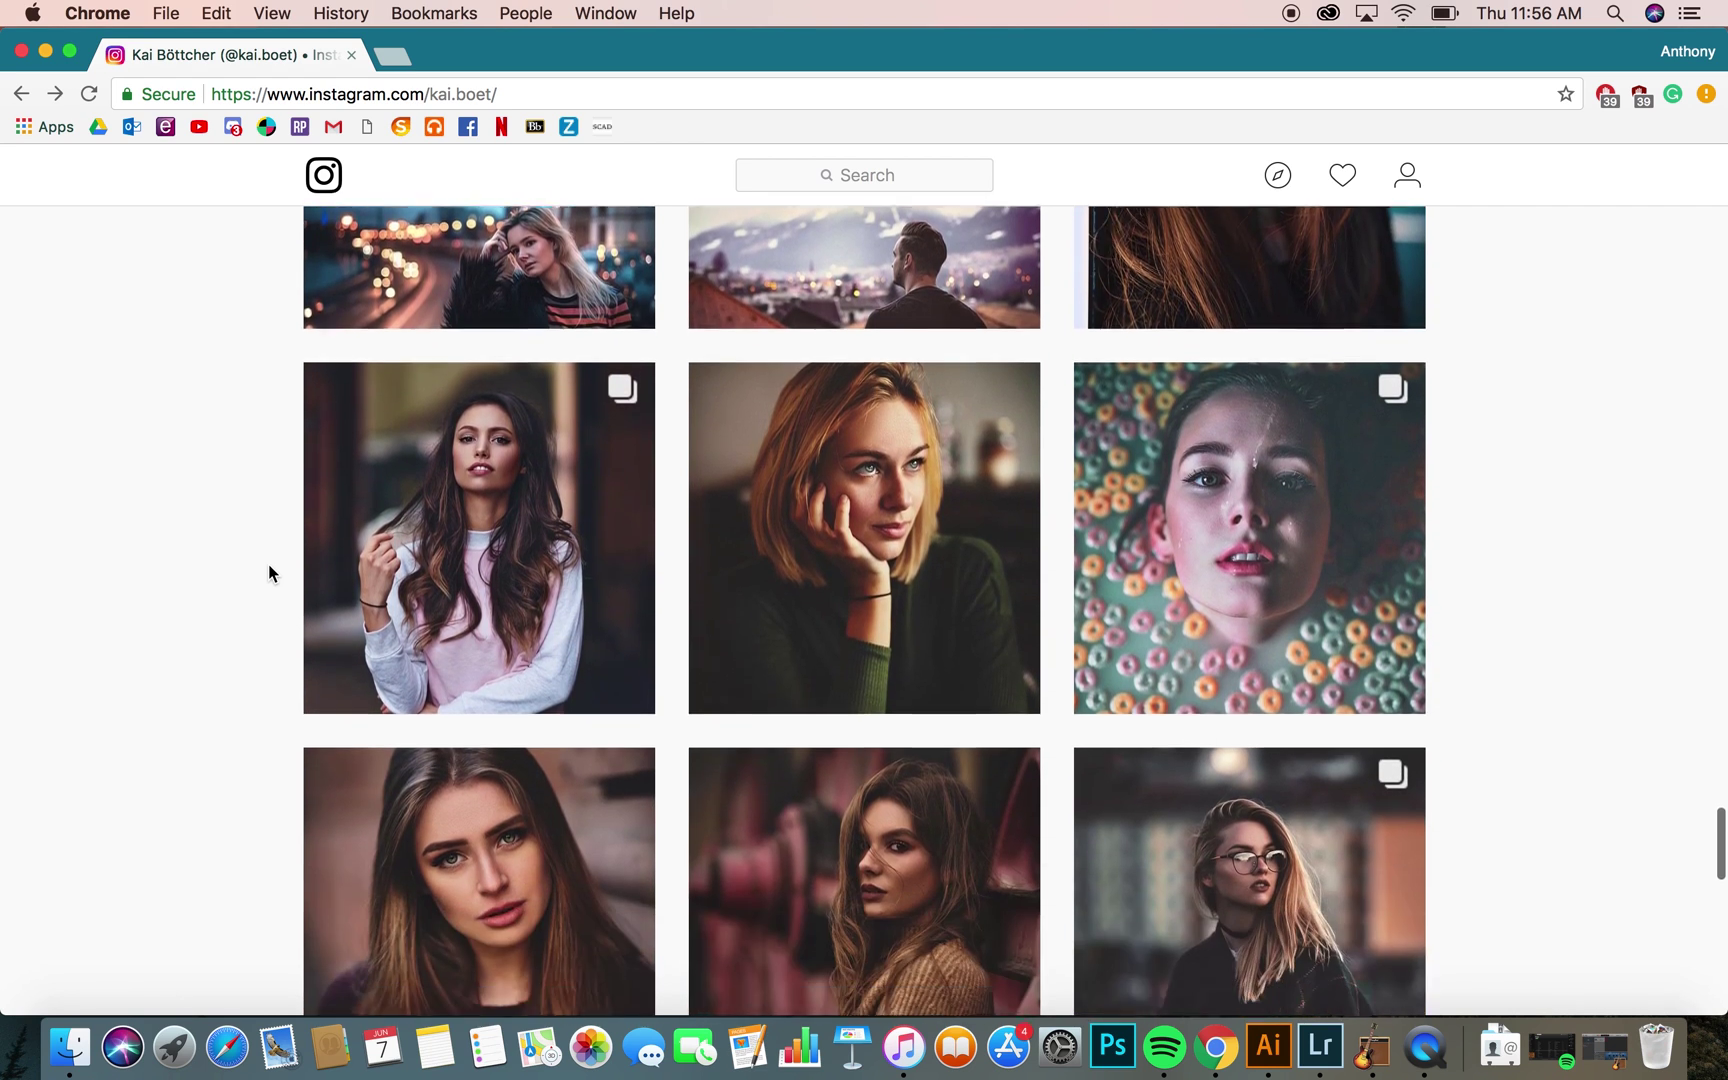
scroll(269, 564, "down", 7)
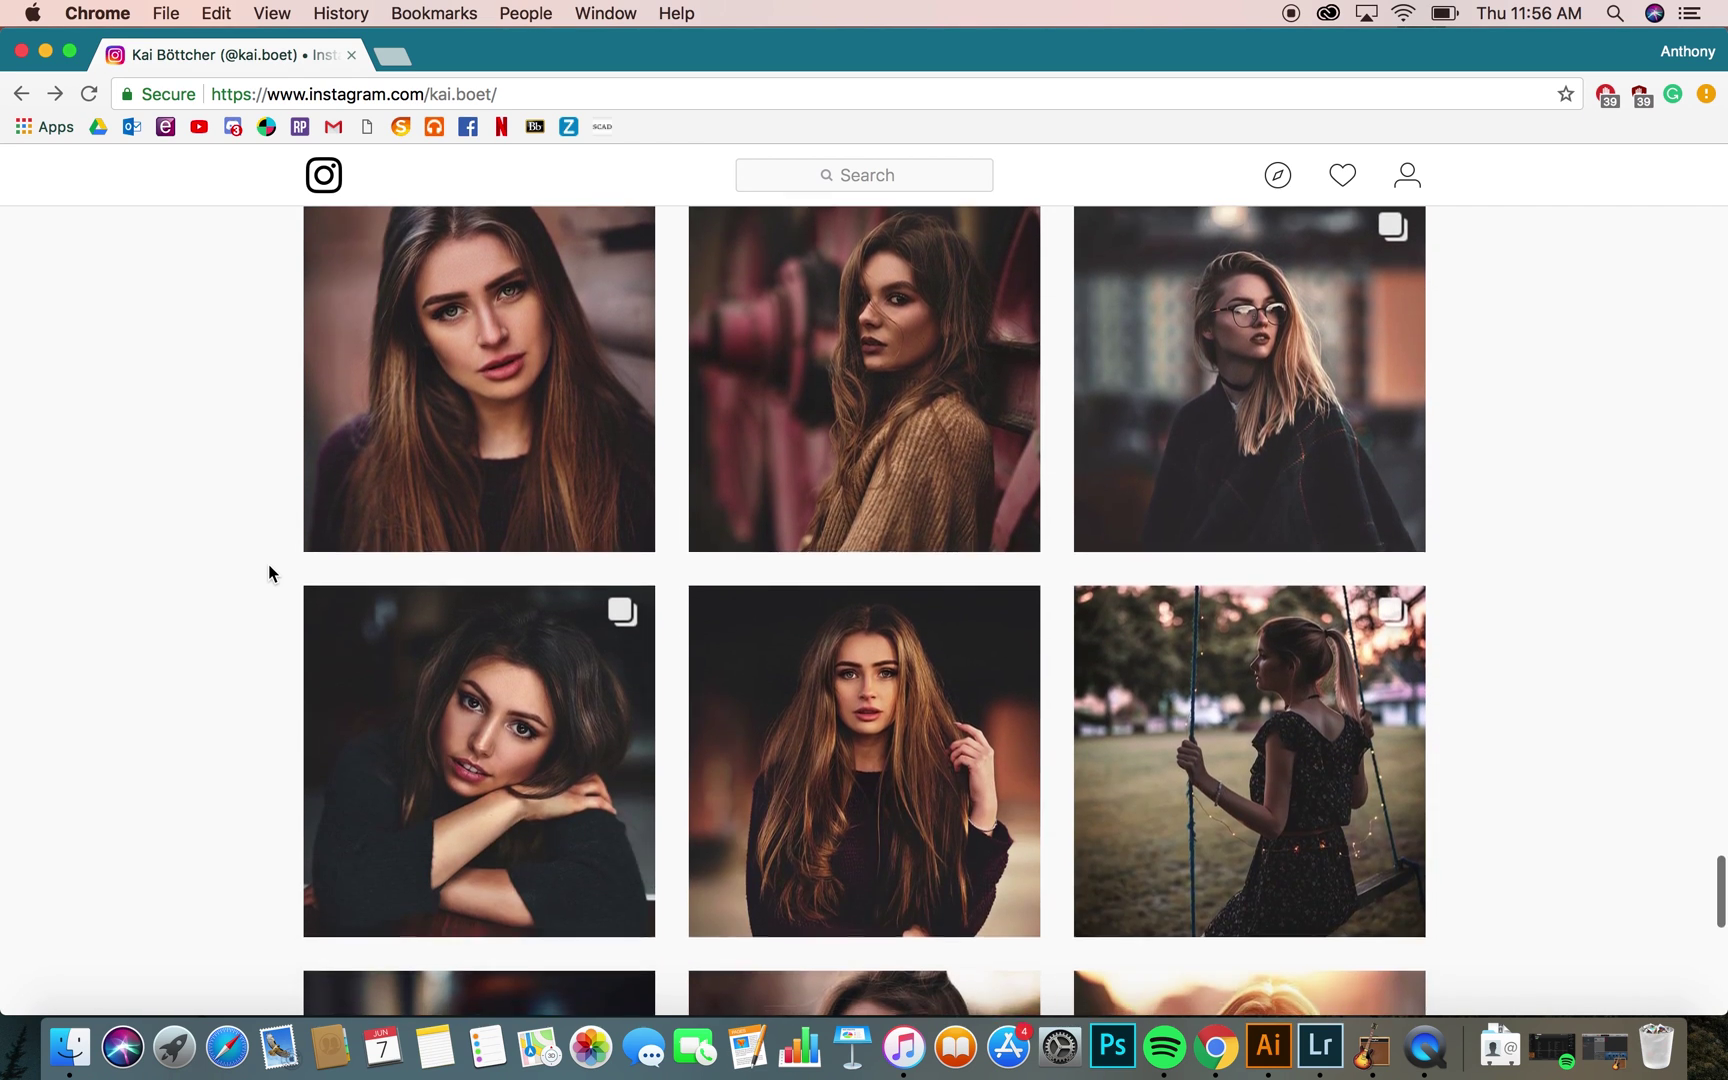
scroll(269, 566, "down", 8)
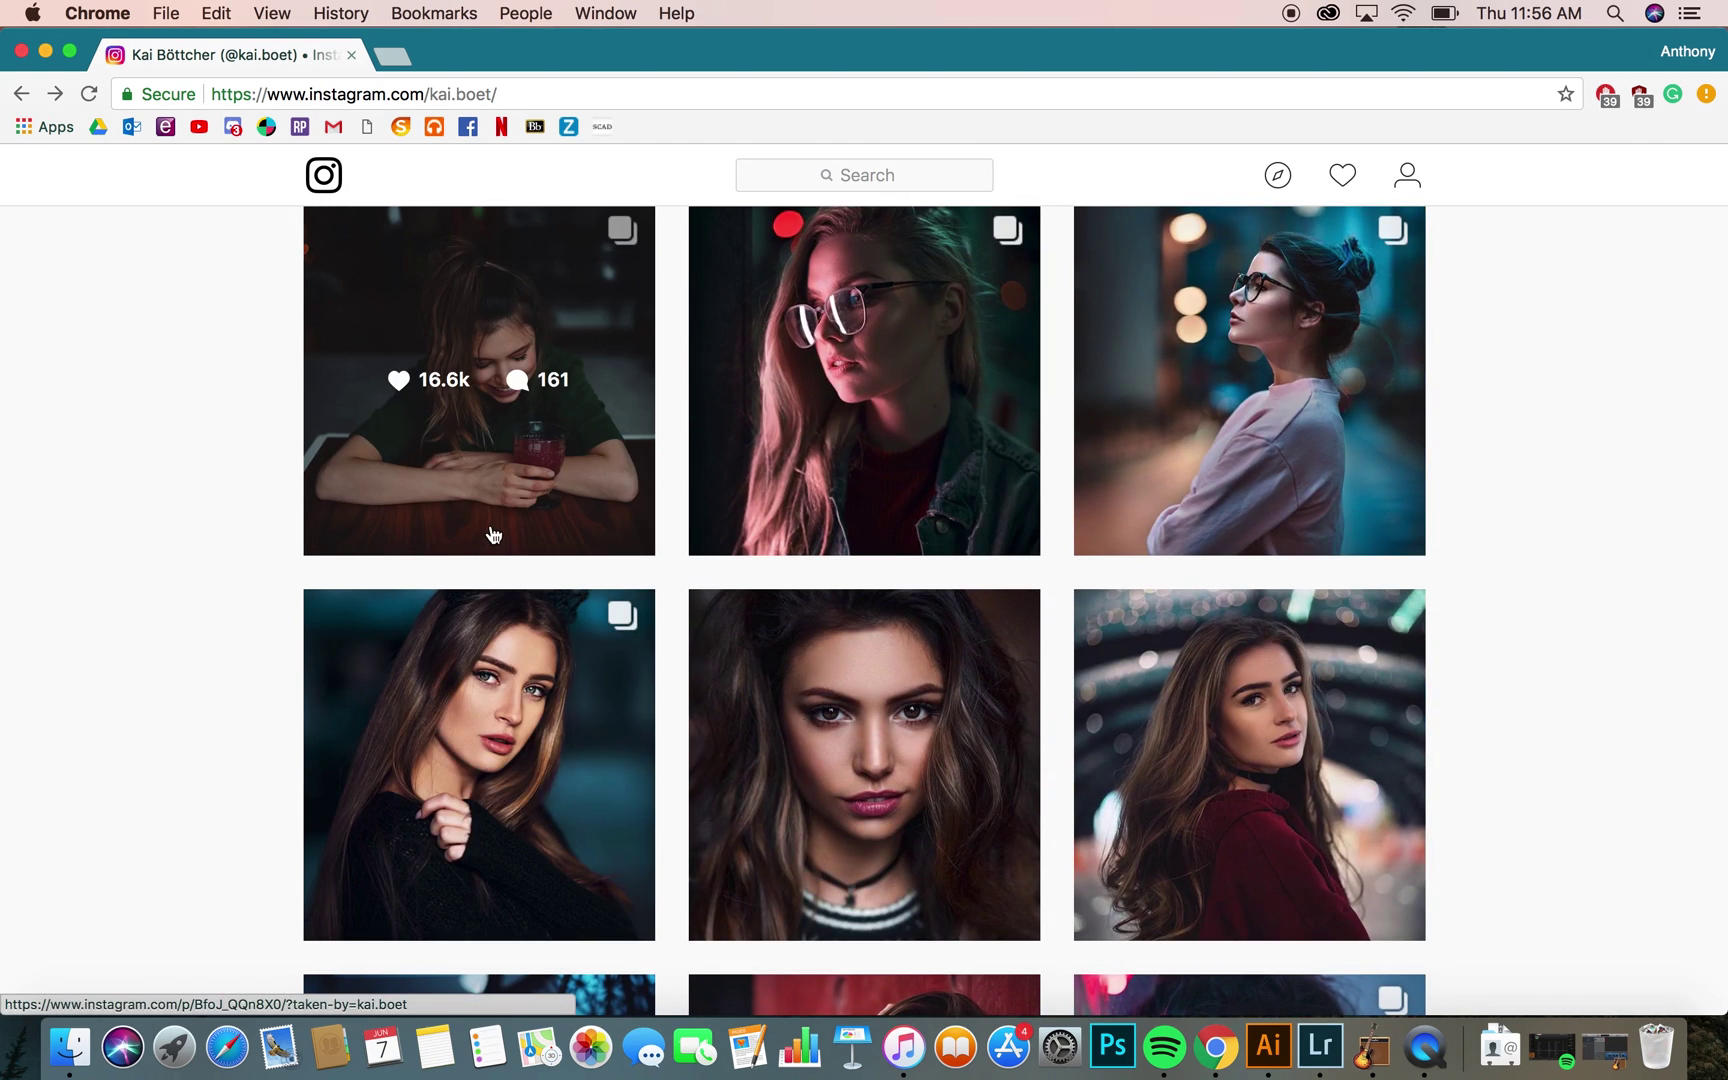
scroll(412, 604, "down", 6)
key("ctrl+Left")
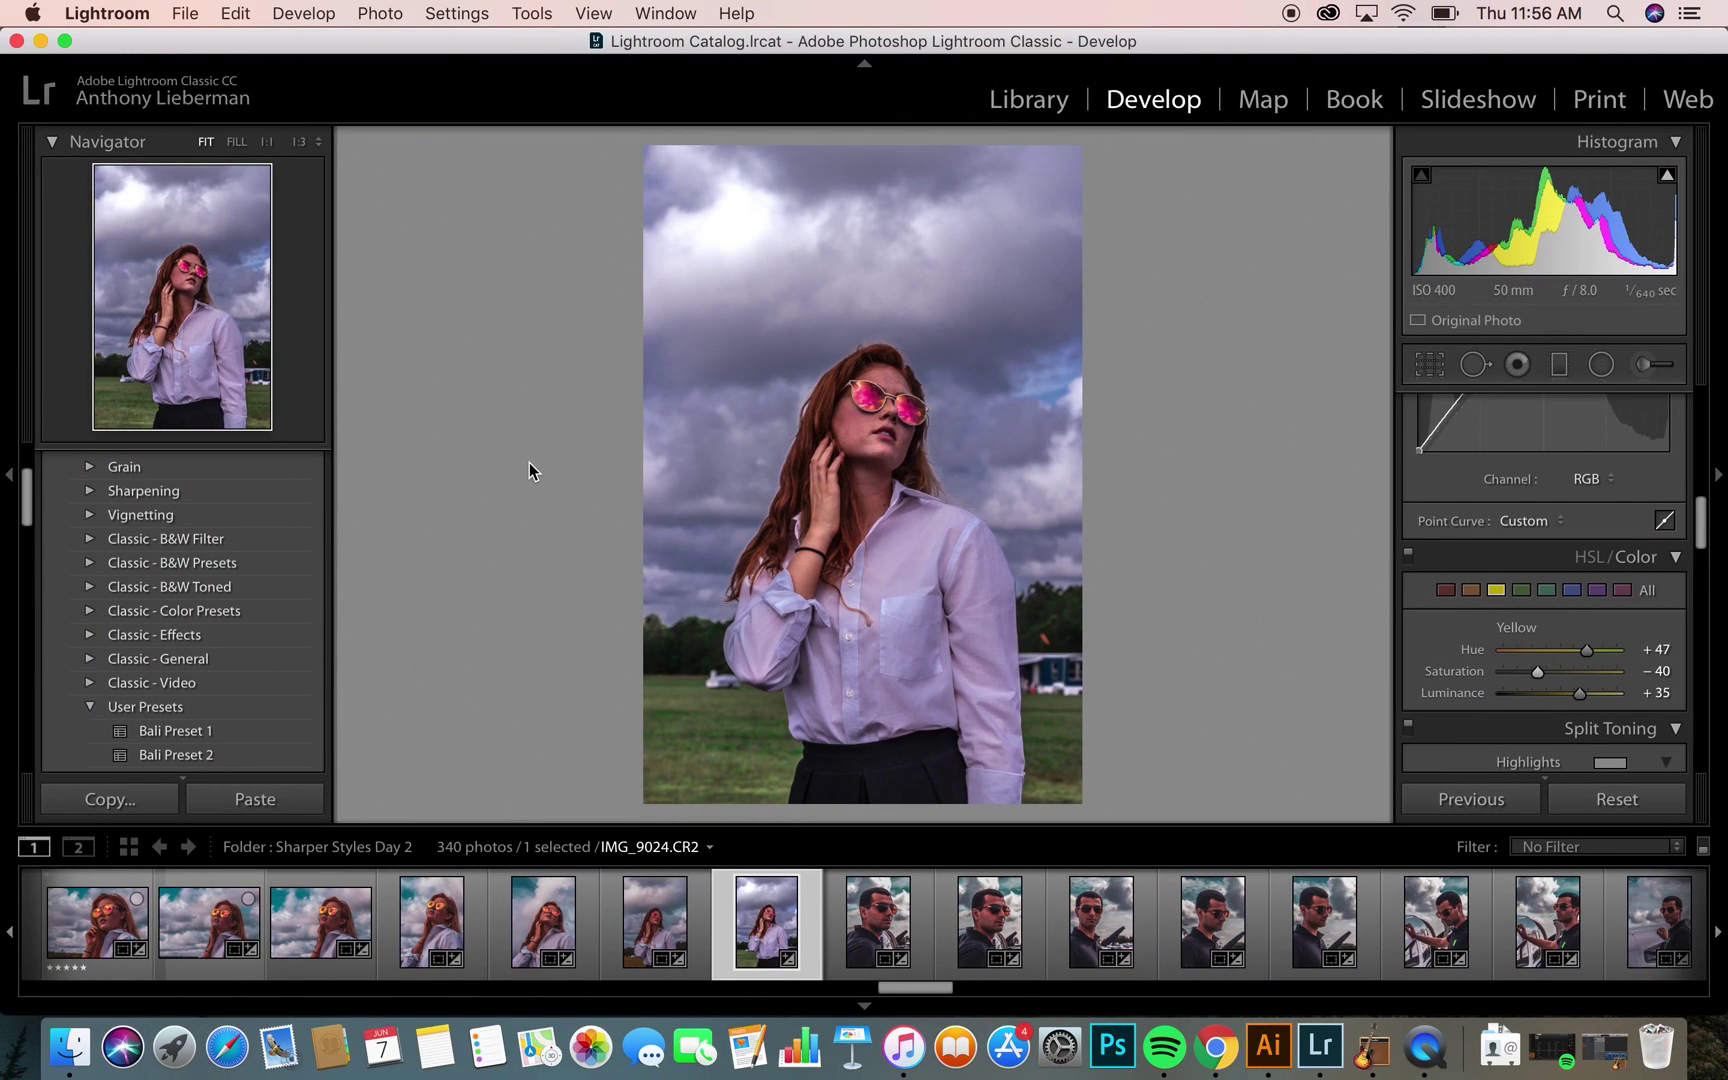
key("backslash")
key("backslash")
Step: Switch to the Chrome desktop and scroll the Instagram reference grid, returning to its top
key("ctrl+Right")
scroll(450, 650, "down", 5)
scroll(502, 634, "down", 15)
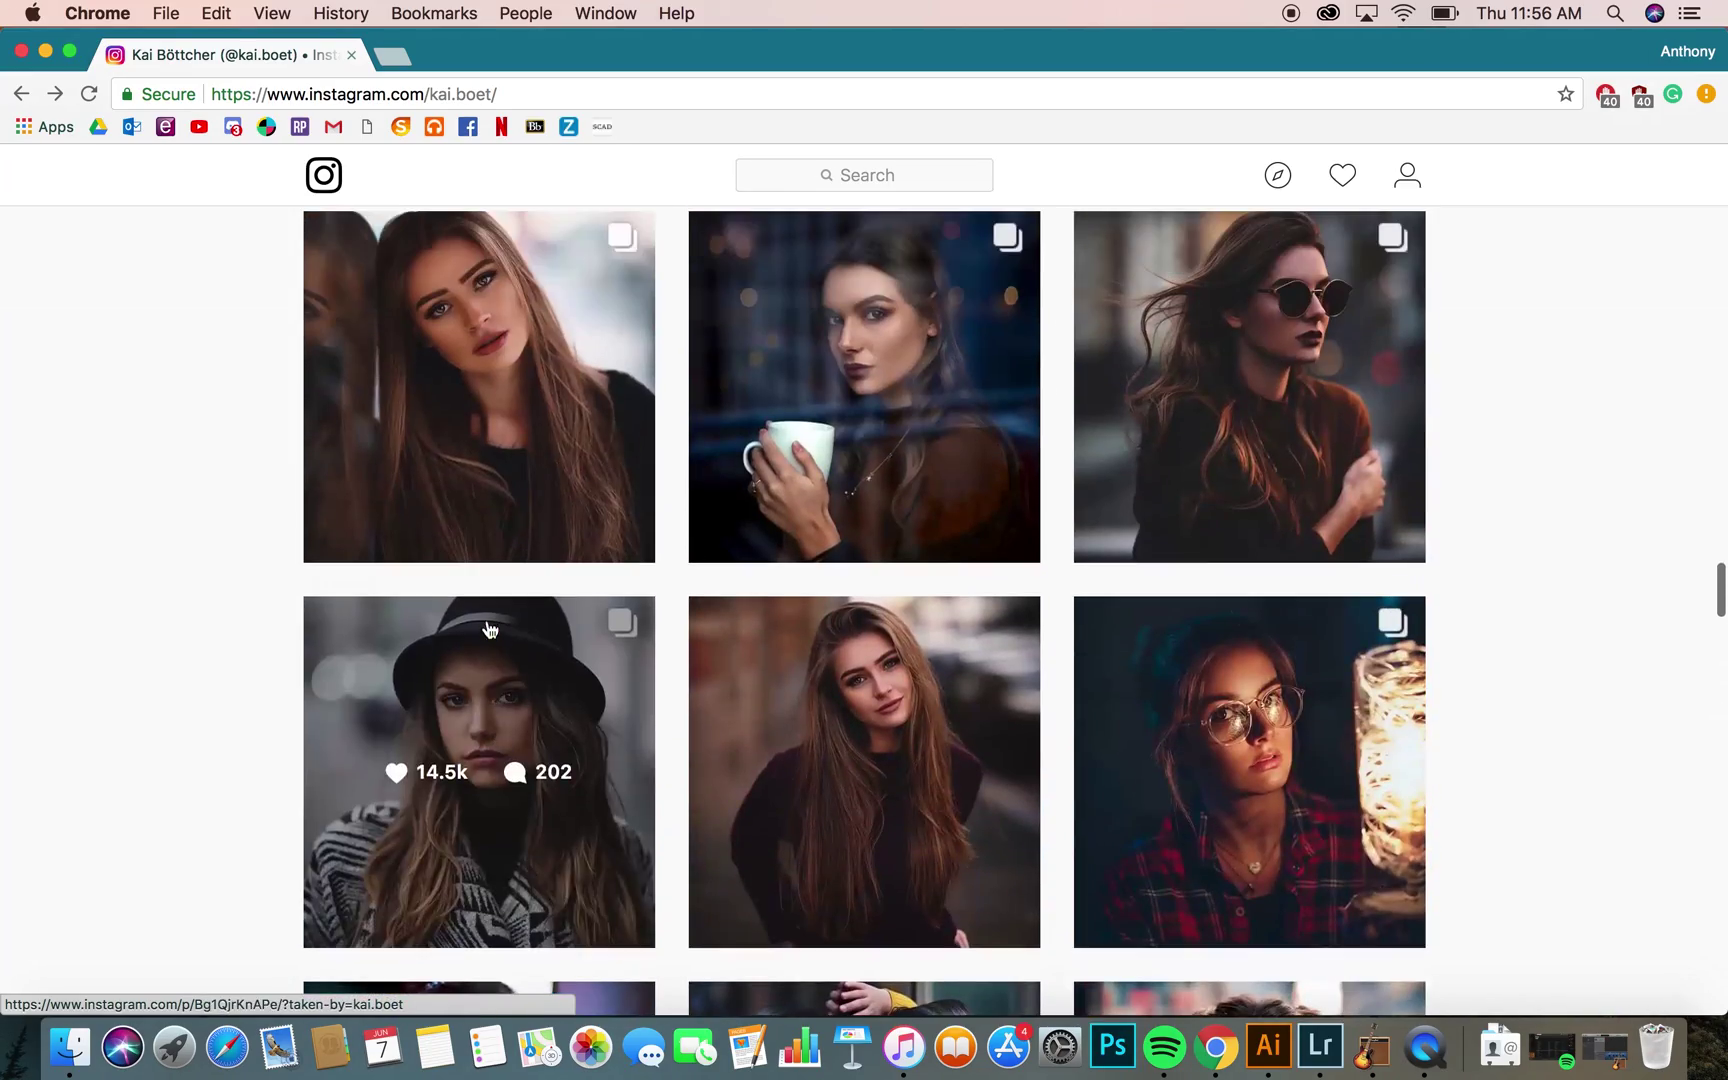
scroll(104, 495, "up", 20)
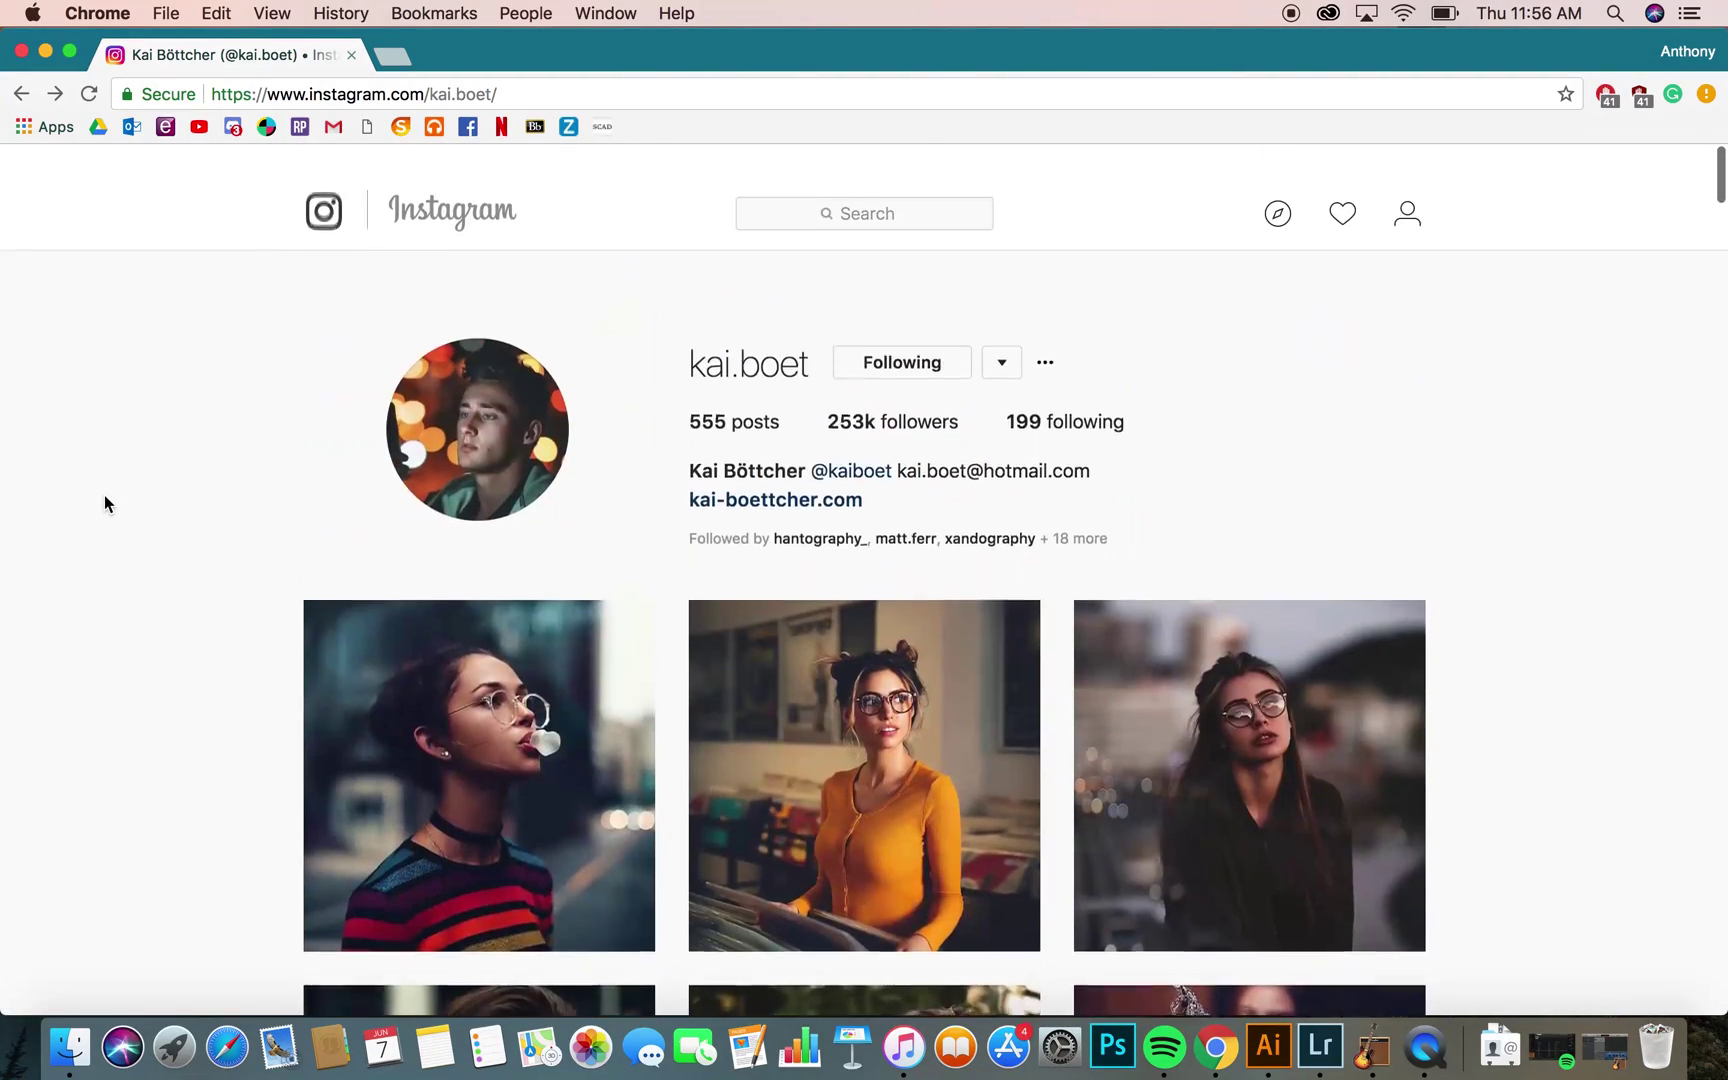